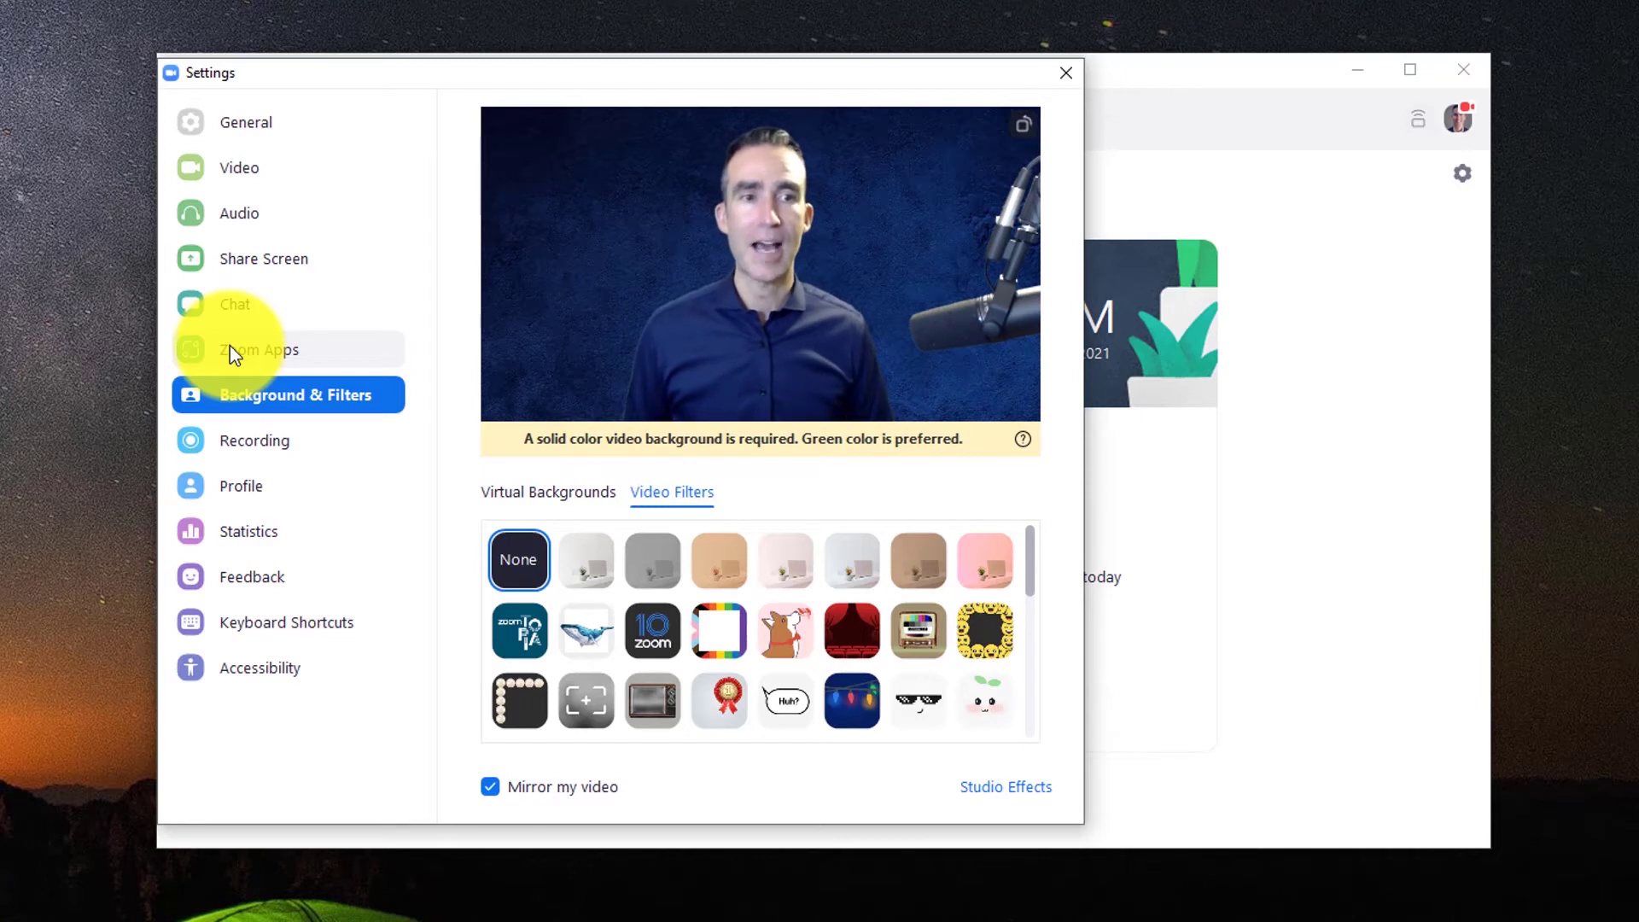
# View the Zoom Apps section of the Zoom settings, then close the settings window
pyautogui.click(230, 346)
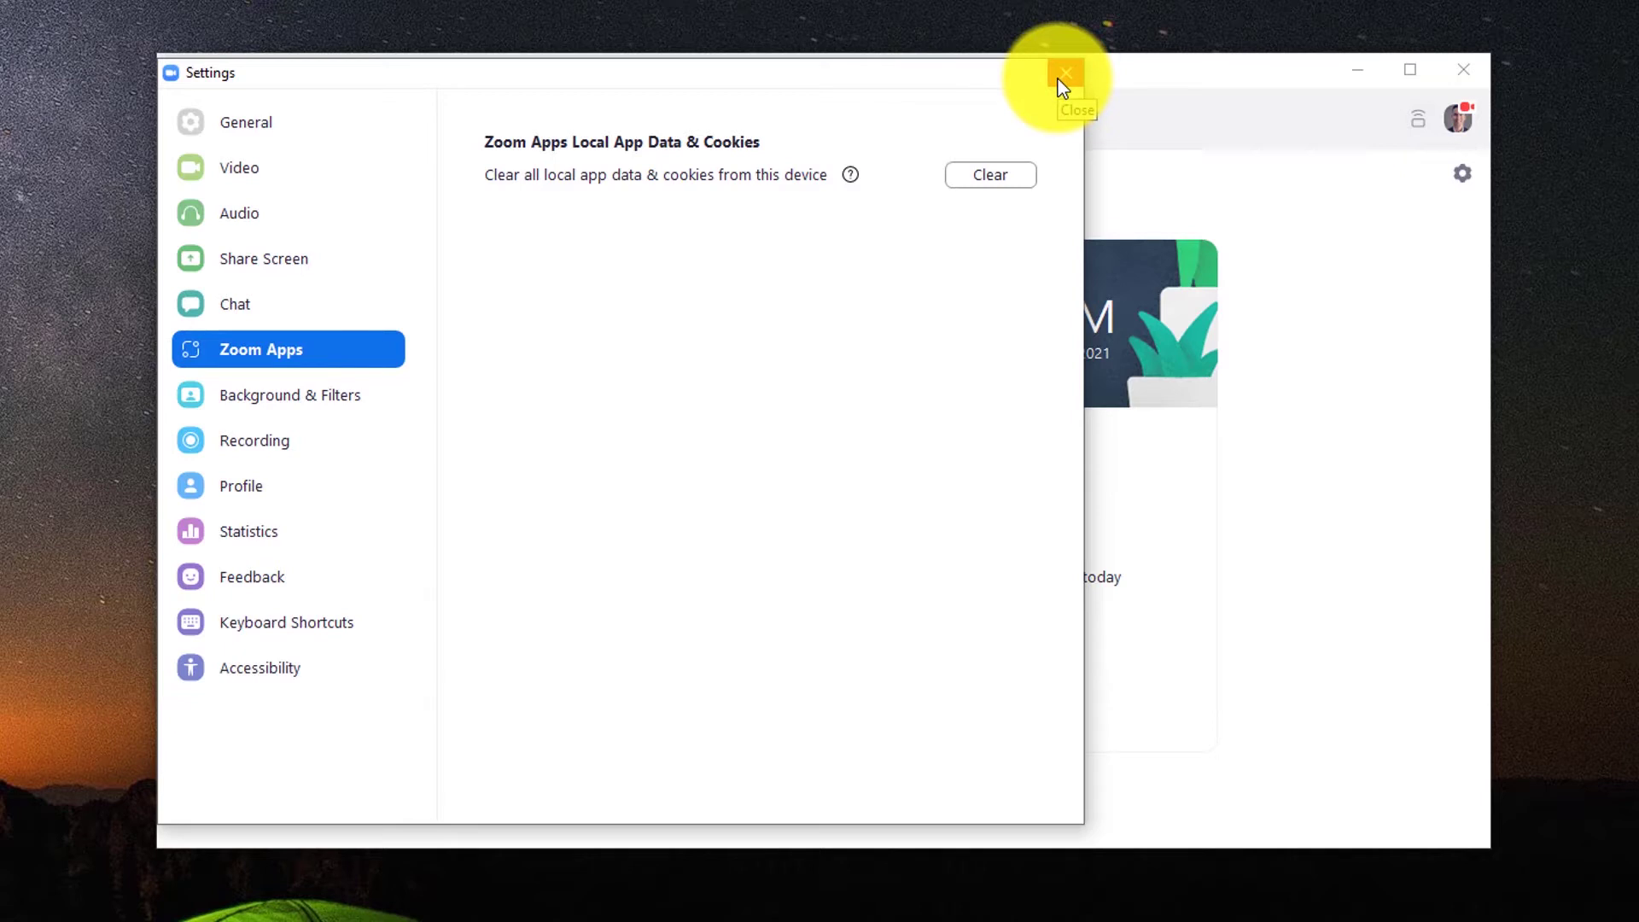
pyautogui.moveTo(574, 78); pyautogui.dragTo(754, 92)
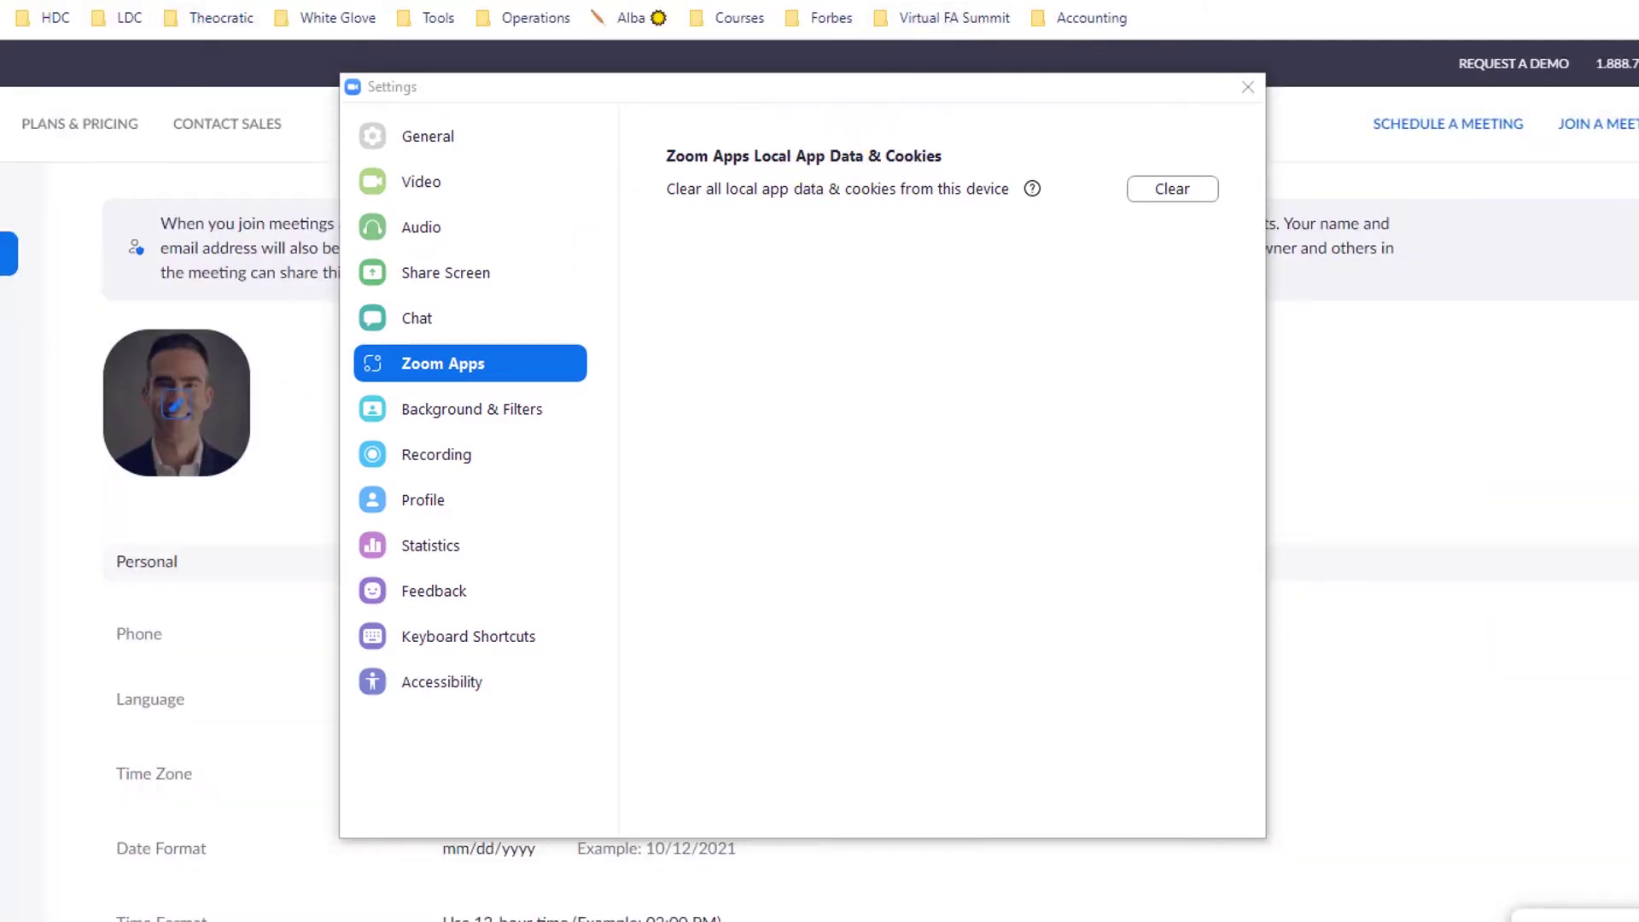
pyautogui.click(1243, 87)
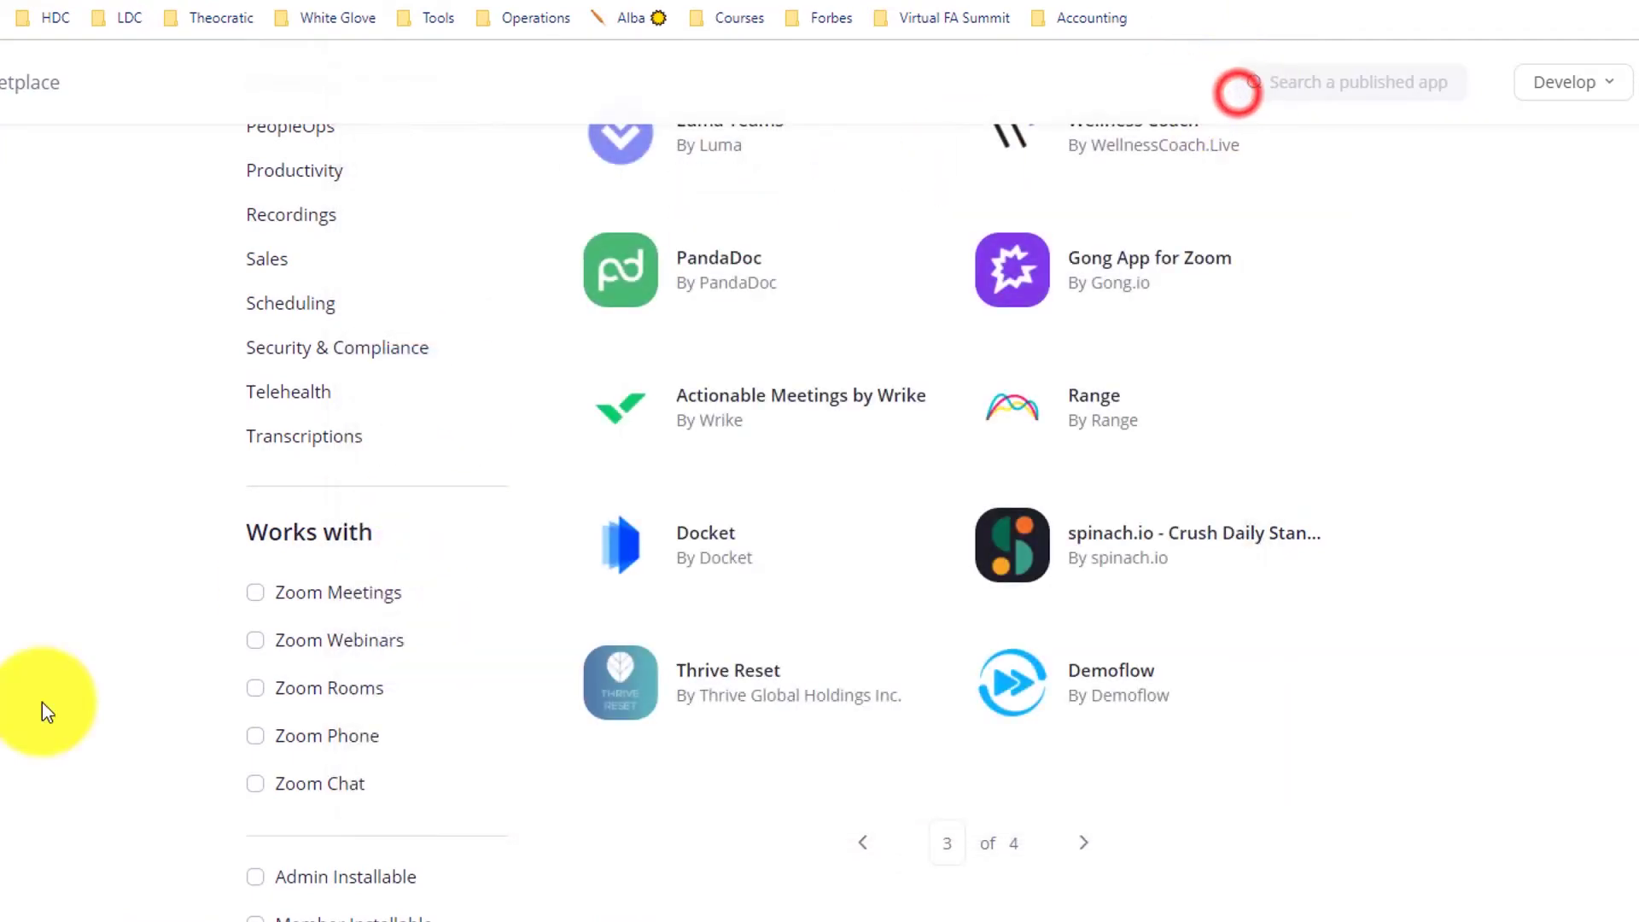
# Go to page 1 of the Zoom Apps category in the App Marketplace
pyautogui.scroll(12, 58, 776)
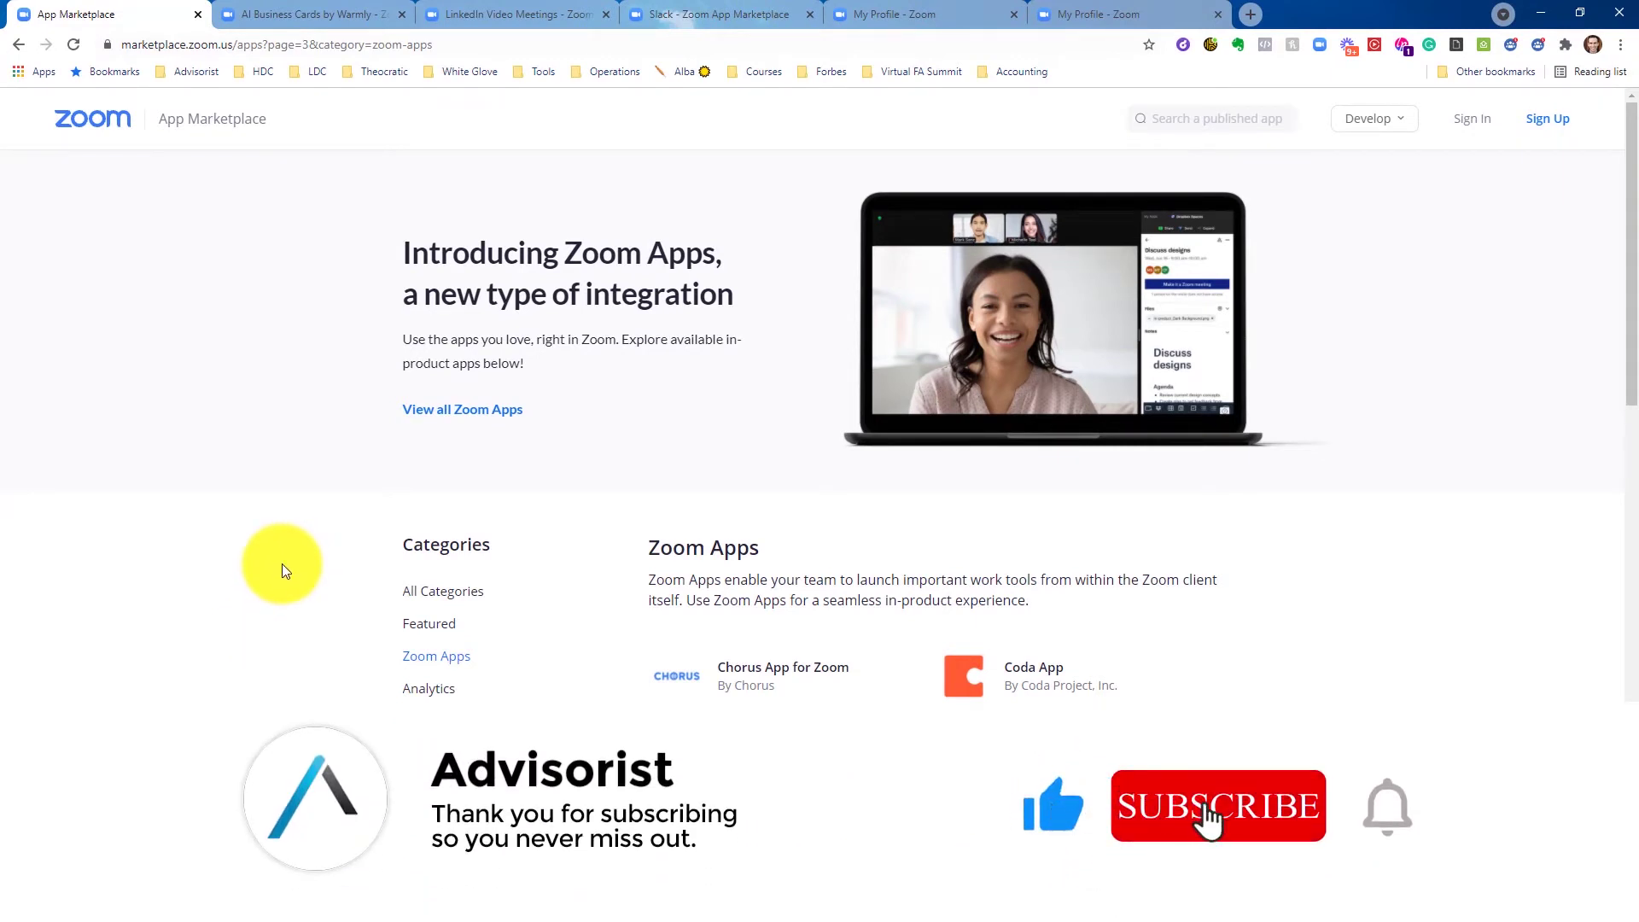
pyautogui.scroll(-12, 282, 563)
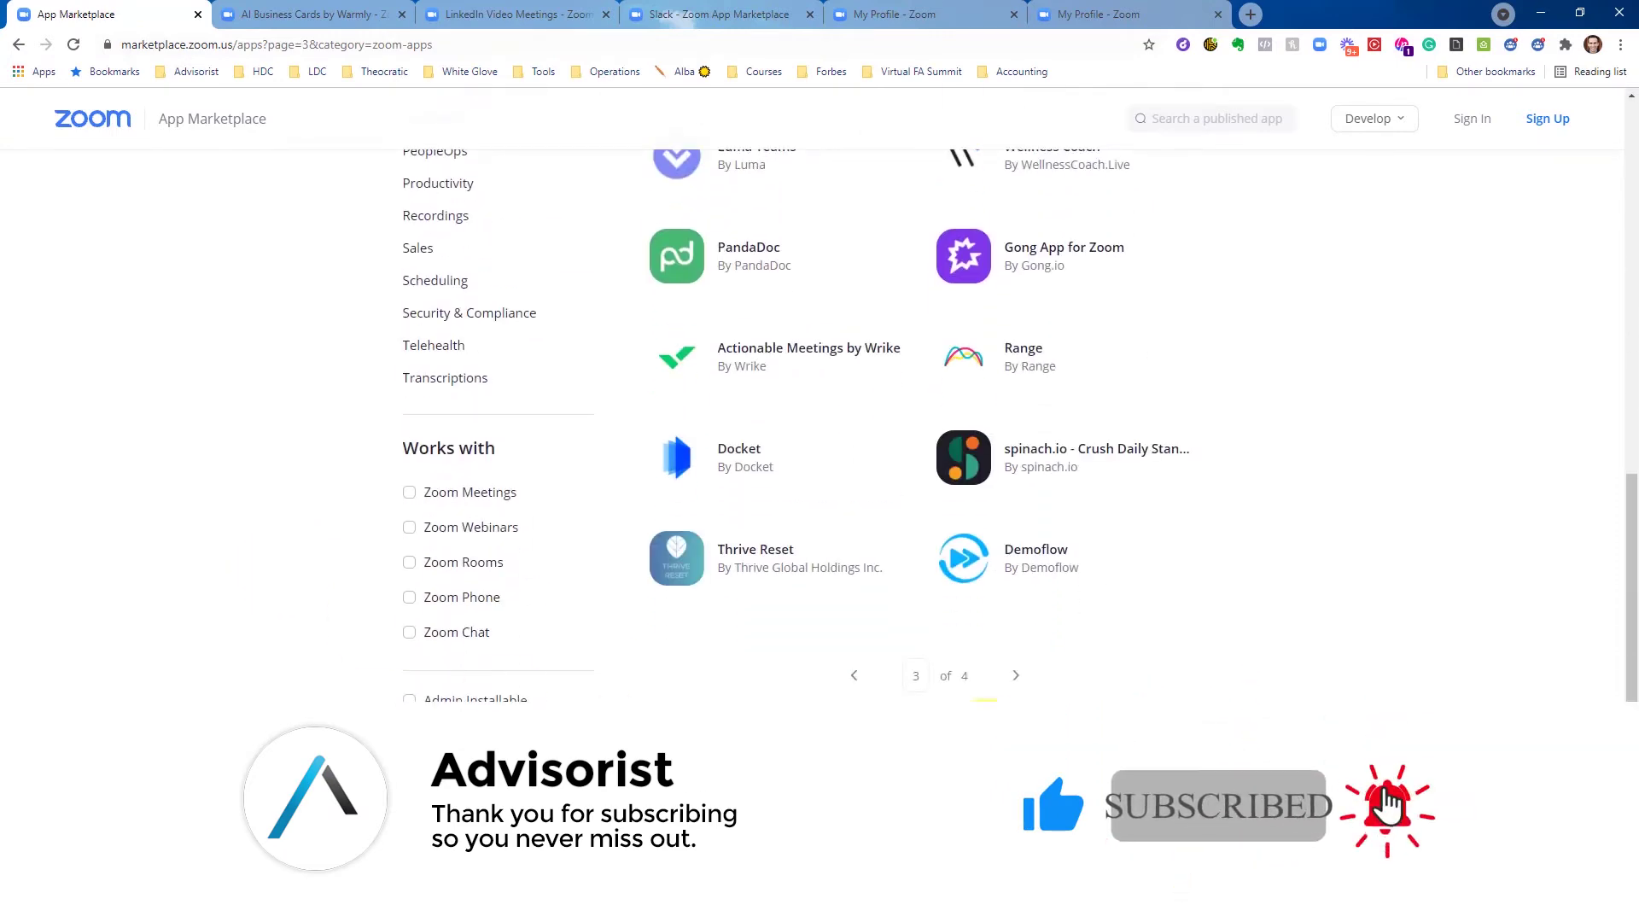
pyautogui.doubleClick(905, 681)
pyautogui.write('1')
pyautogui.press('Return')
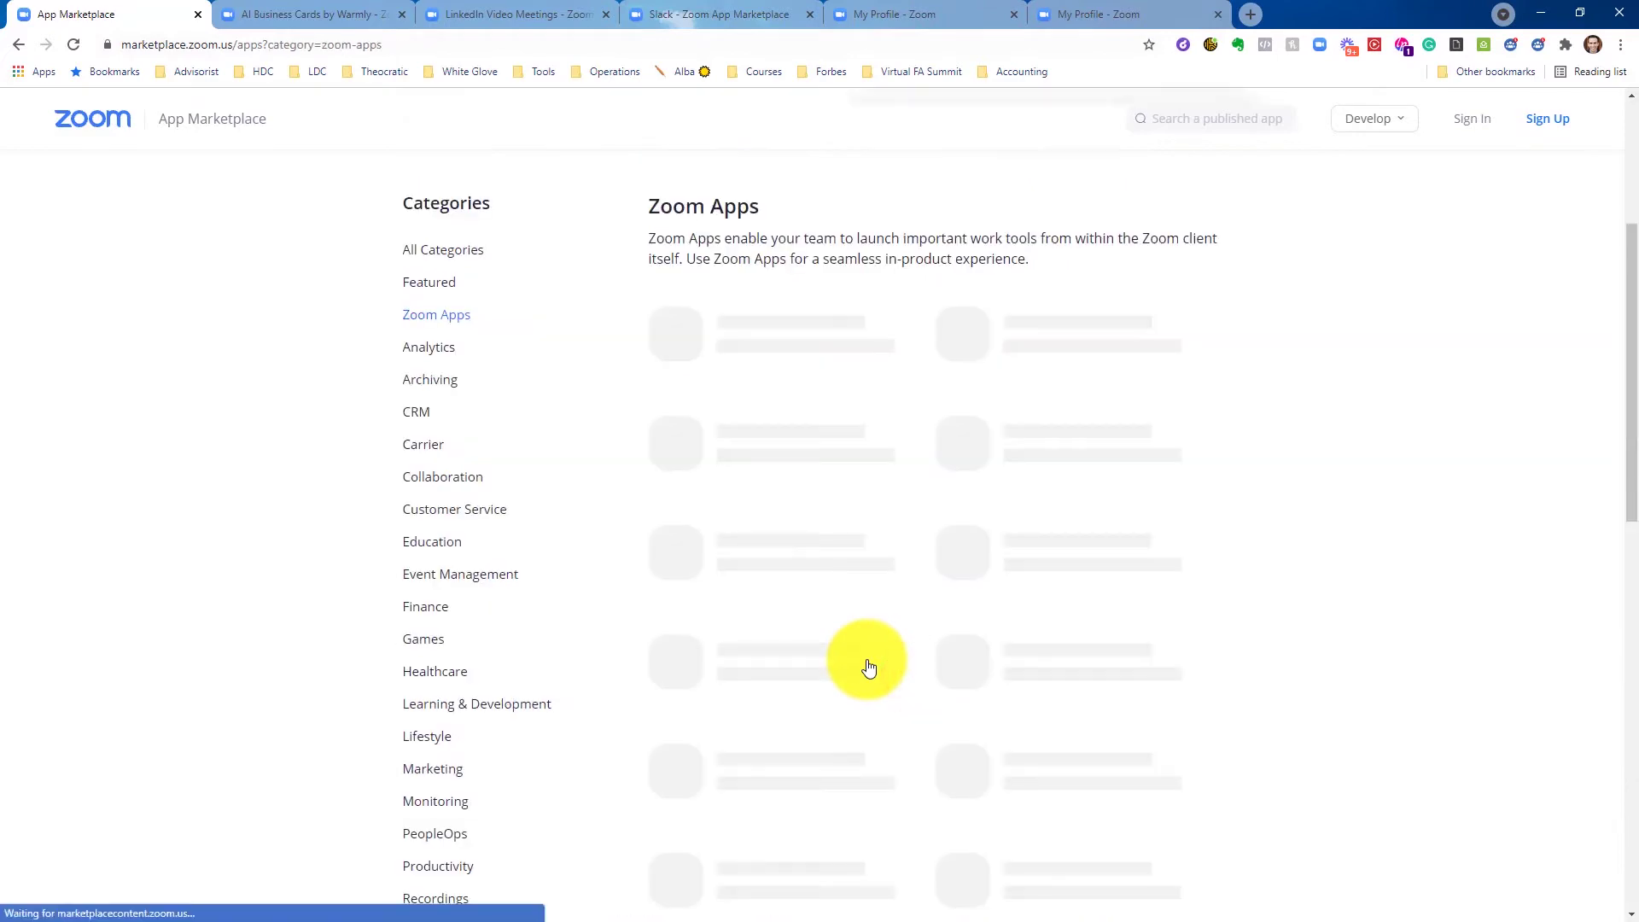
# Examine the apps listed on the first Zoom Apps page, including Heads Up! and Virtual Backgrounds
pyautogui.scroll(-9, 332, 440)
pyautogui.scroll(10, 307, 571)
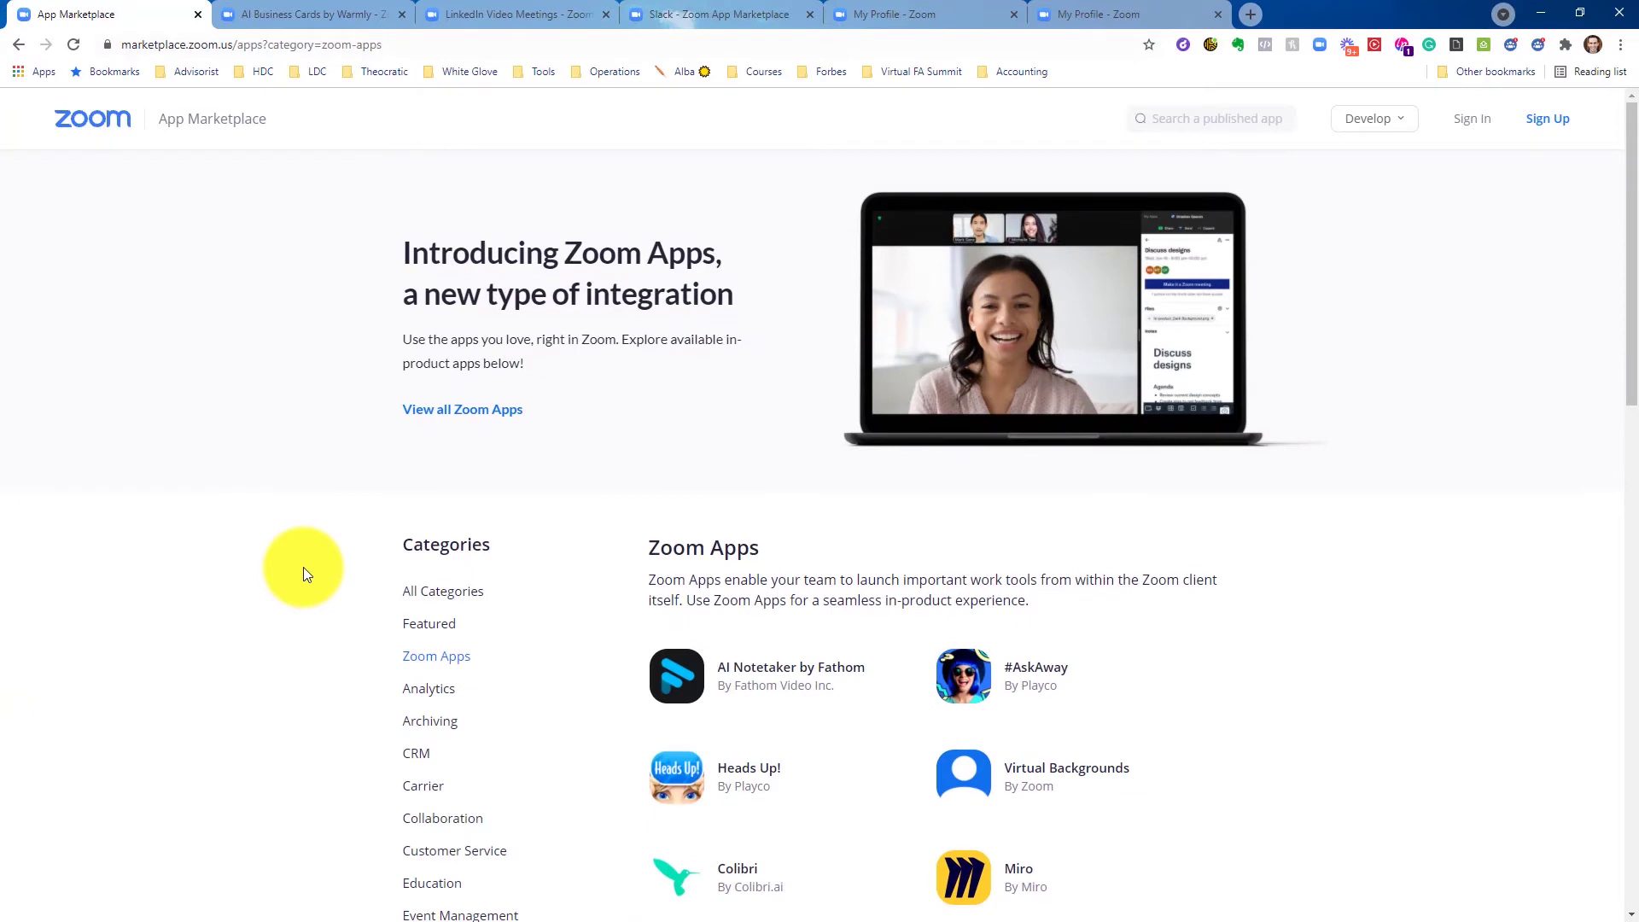
pyautogui.scroll(-4, 297, 563)
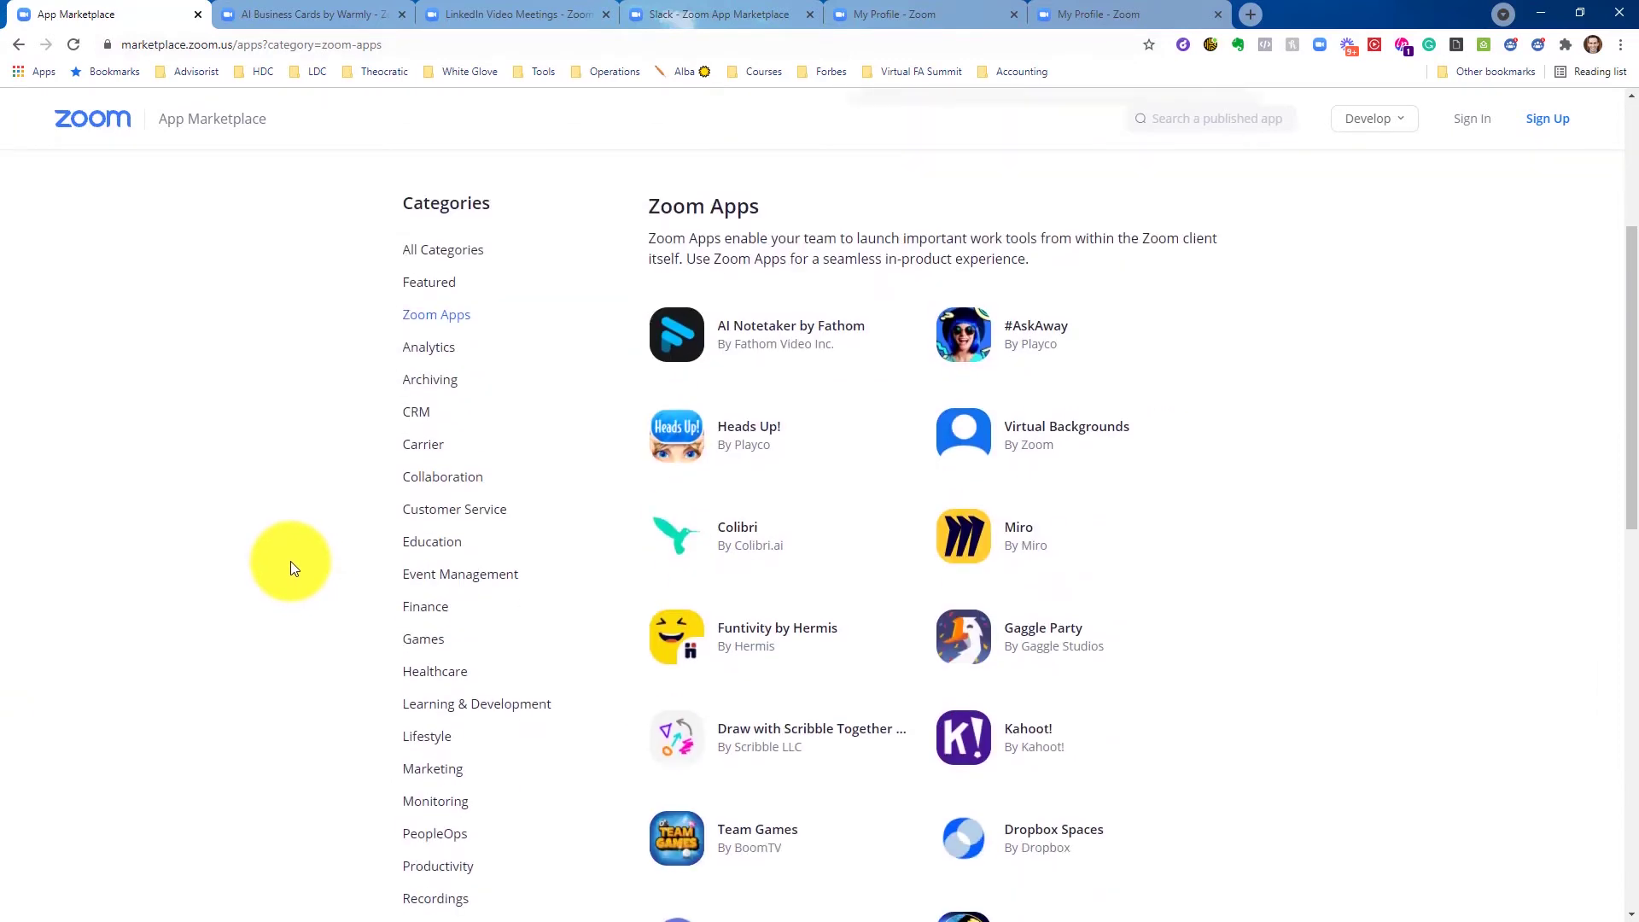
pyautogui.scroll(-1, 290, 561)
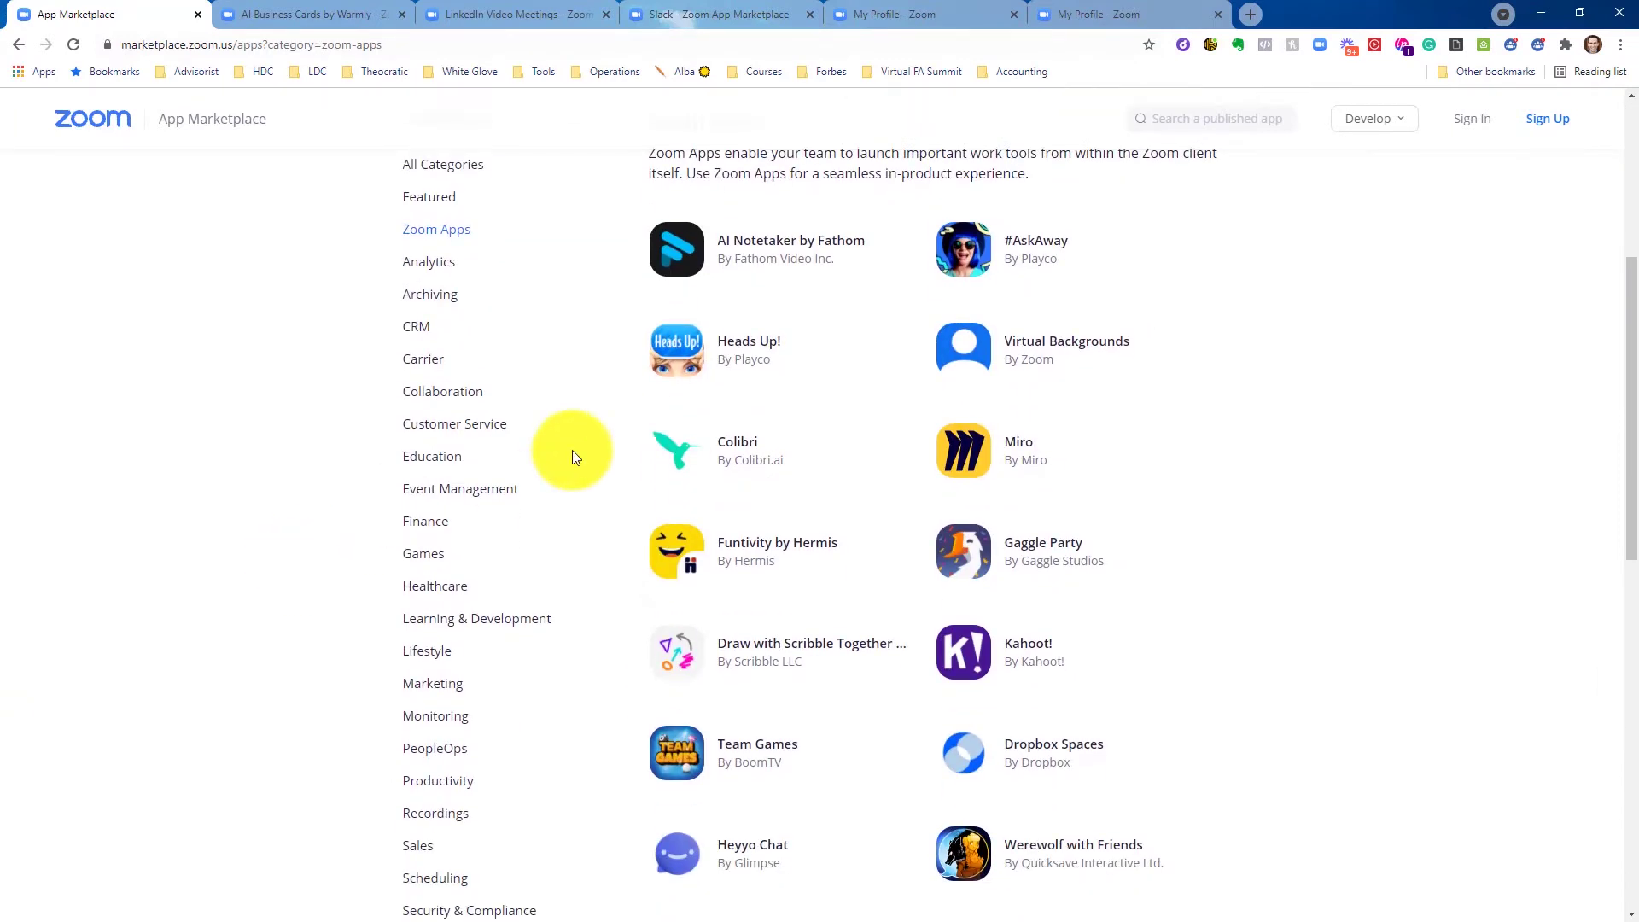
pyautogui.moveTo(683, 349)
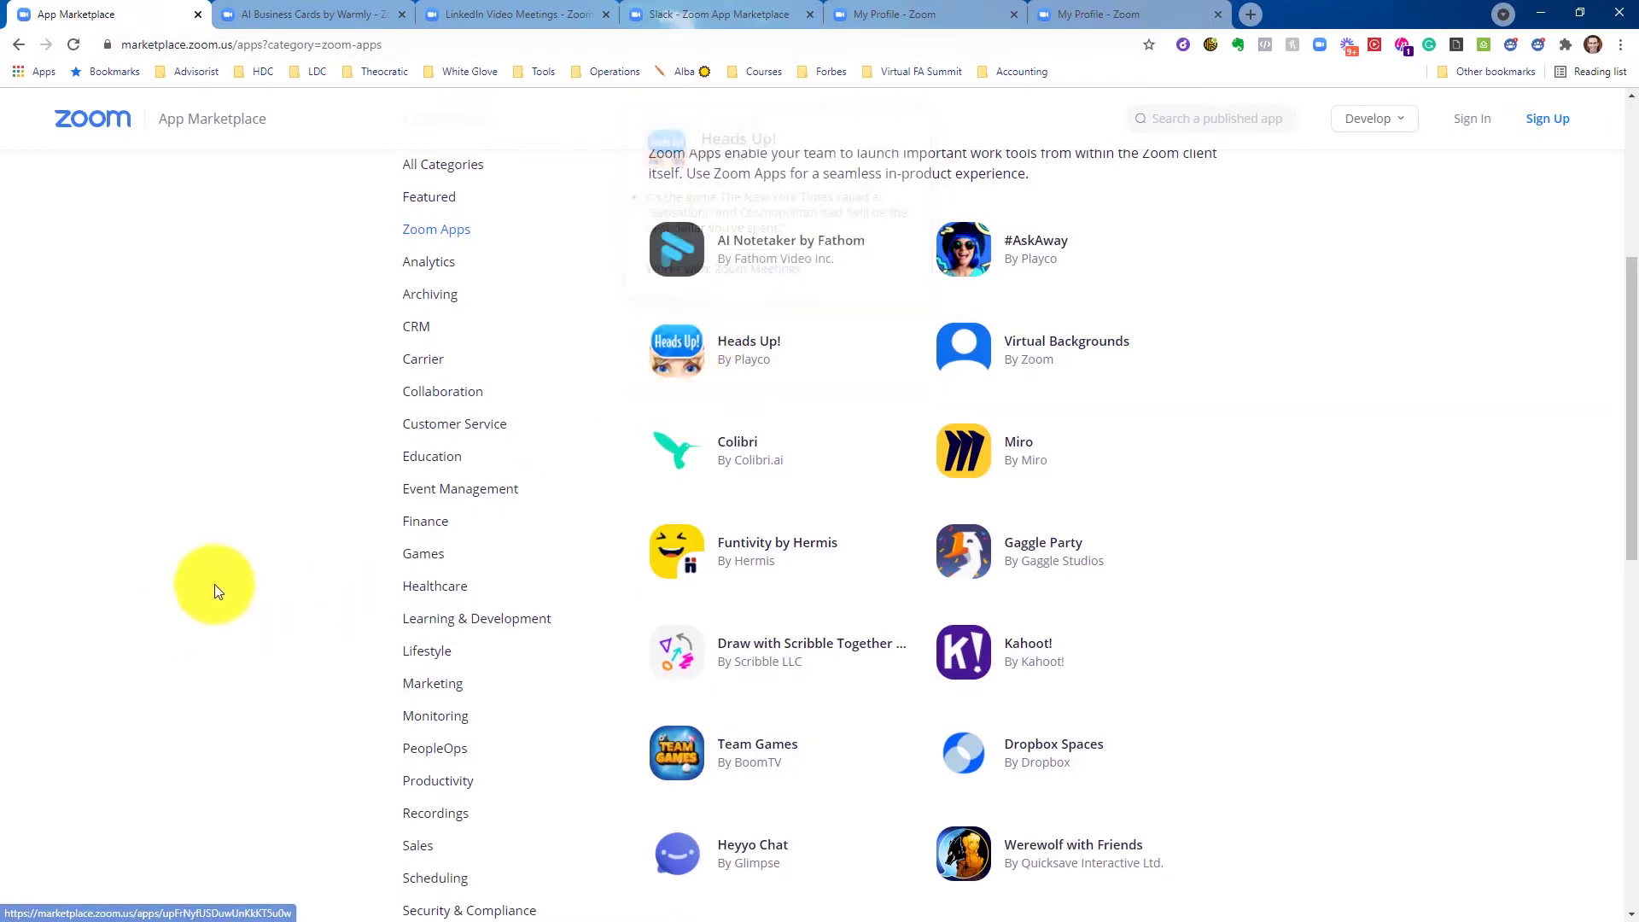
pyautogui.moveTo(1015, 367)
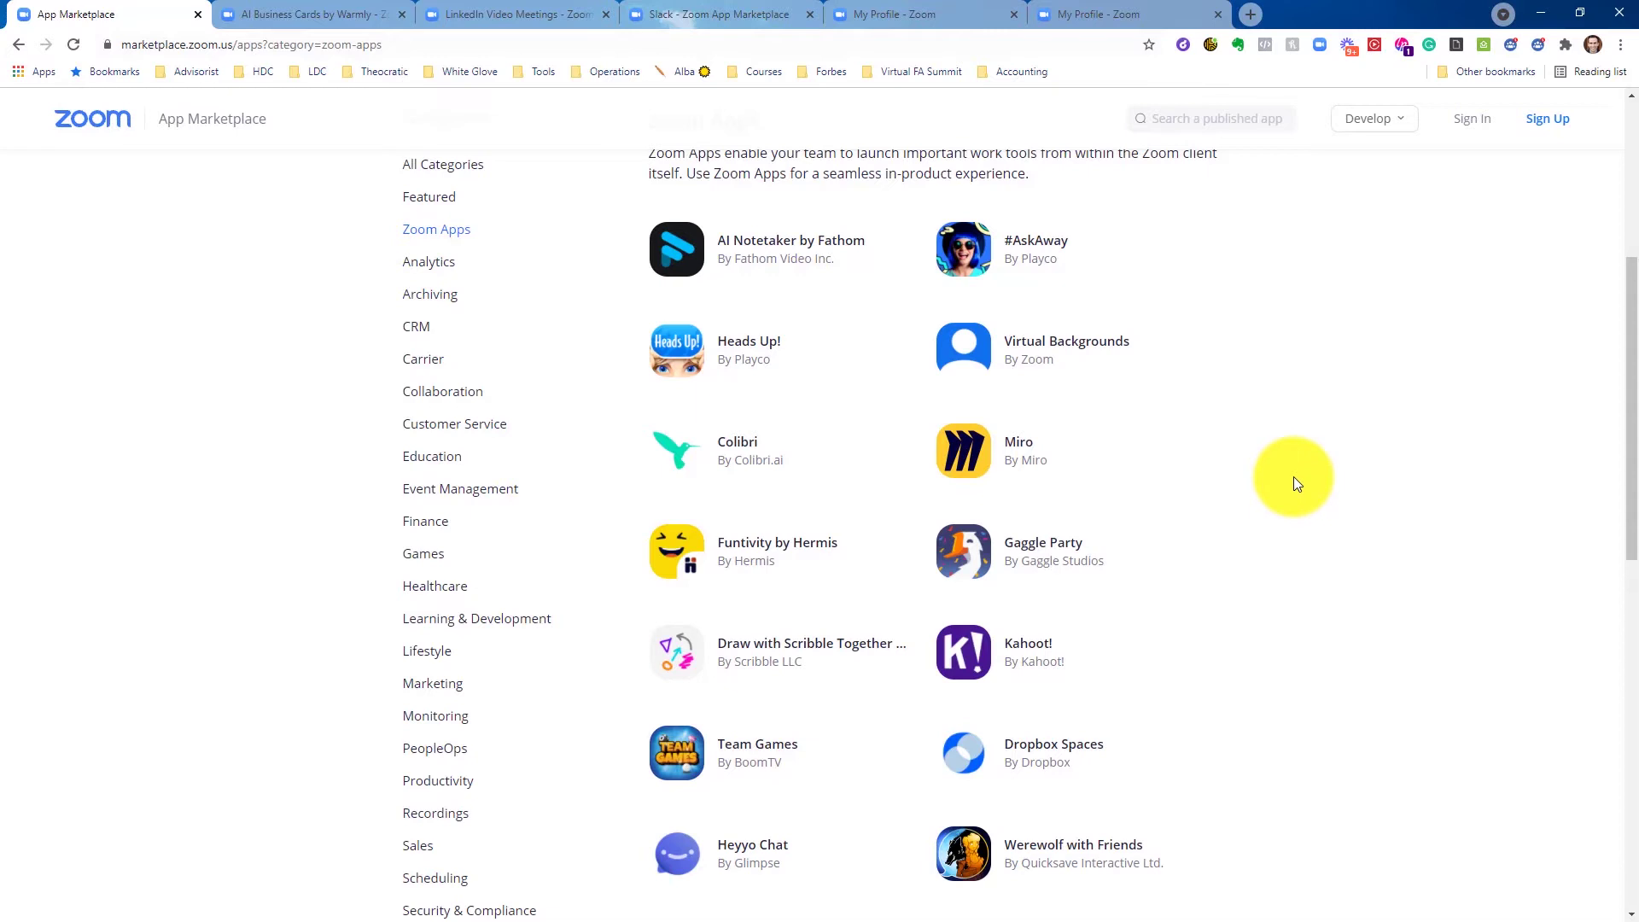
# Switch to the AI Business Cards by Warmly page and enlarge its first preview image
pyautogui.click(311, 9)
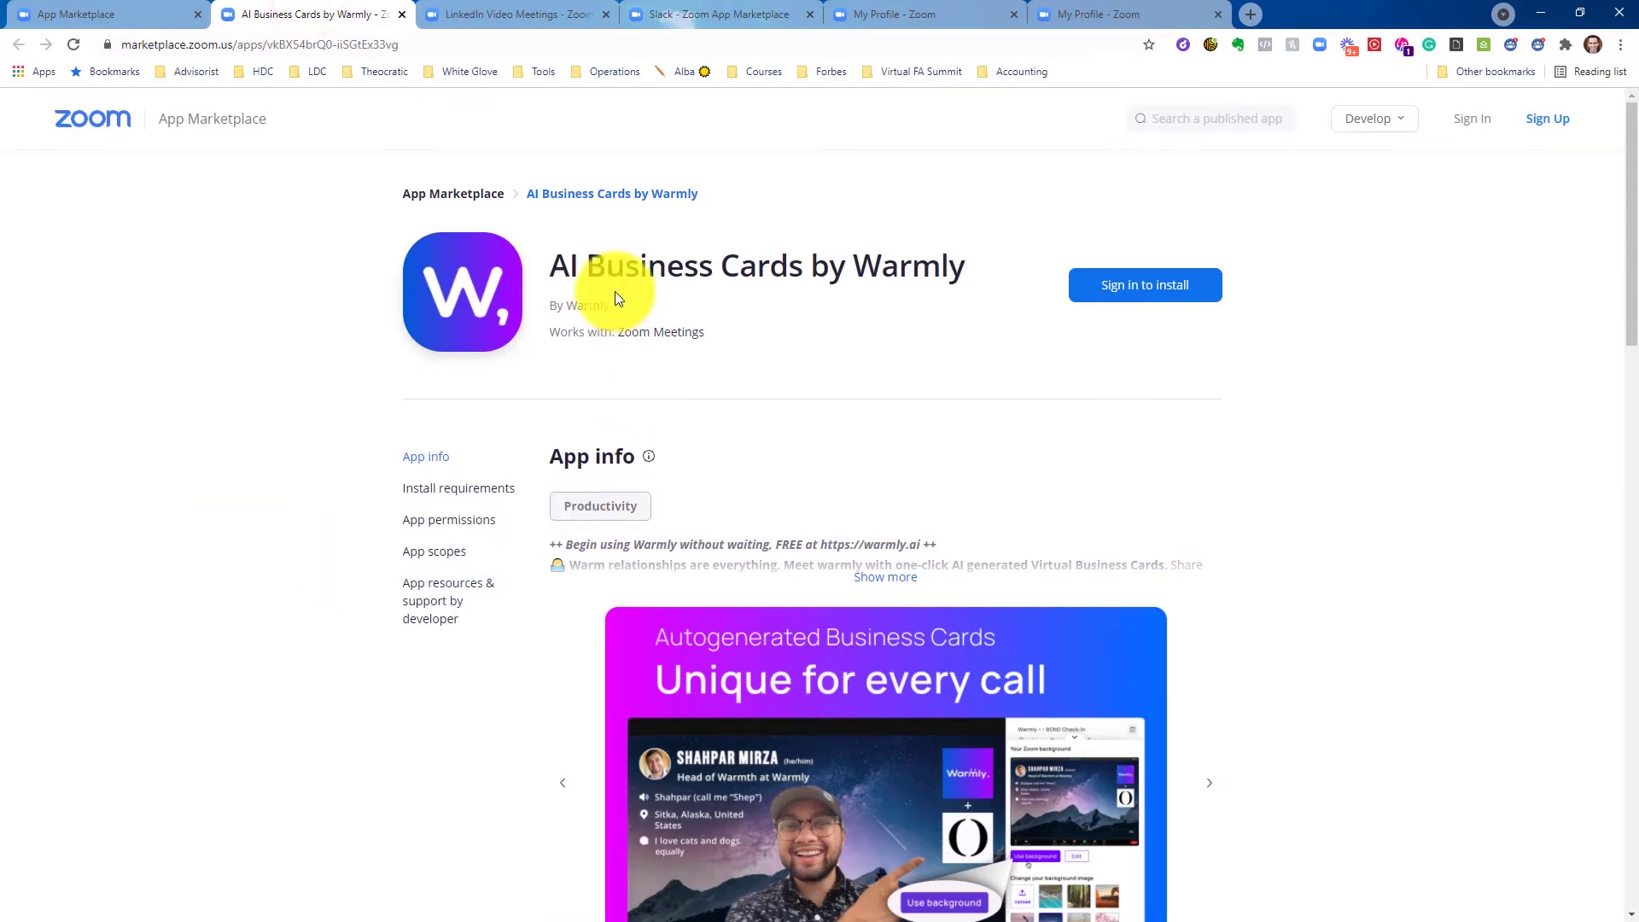
pyautogui.moveTo(547, 268); pyautogui.dragTo(988, 268)
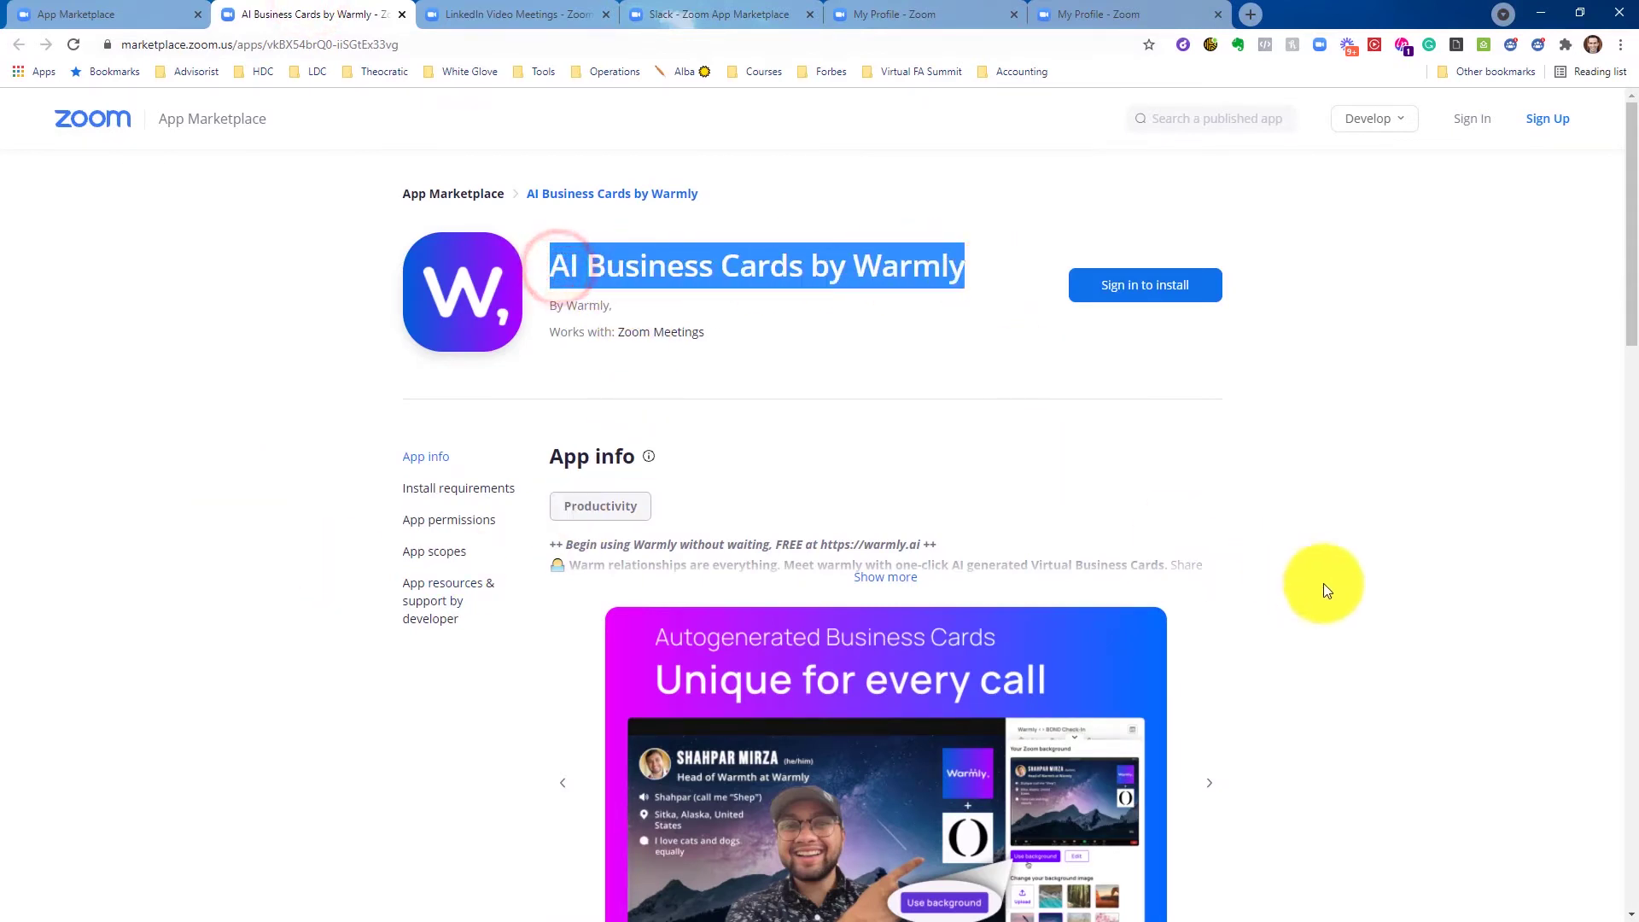
pyautogui.scroll(-4, 1331, 588)
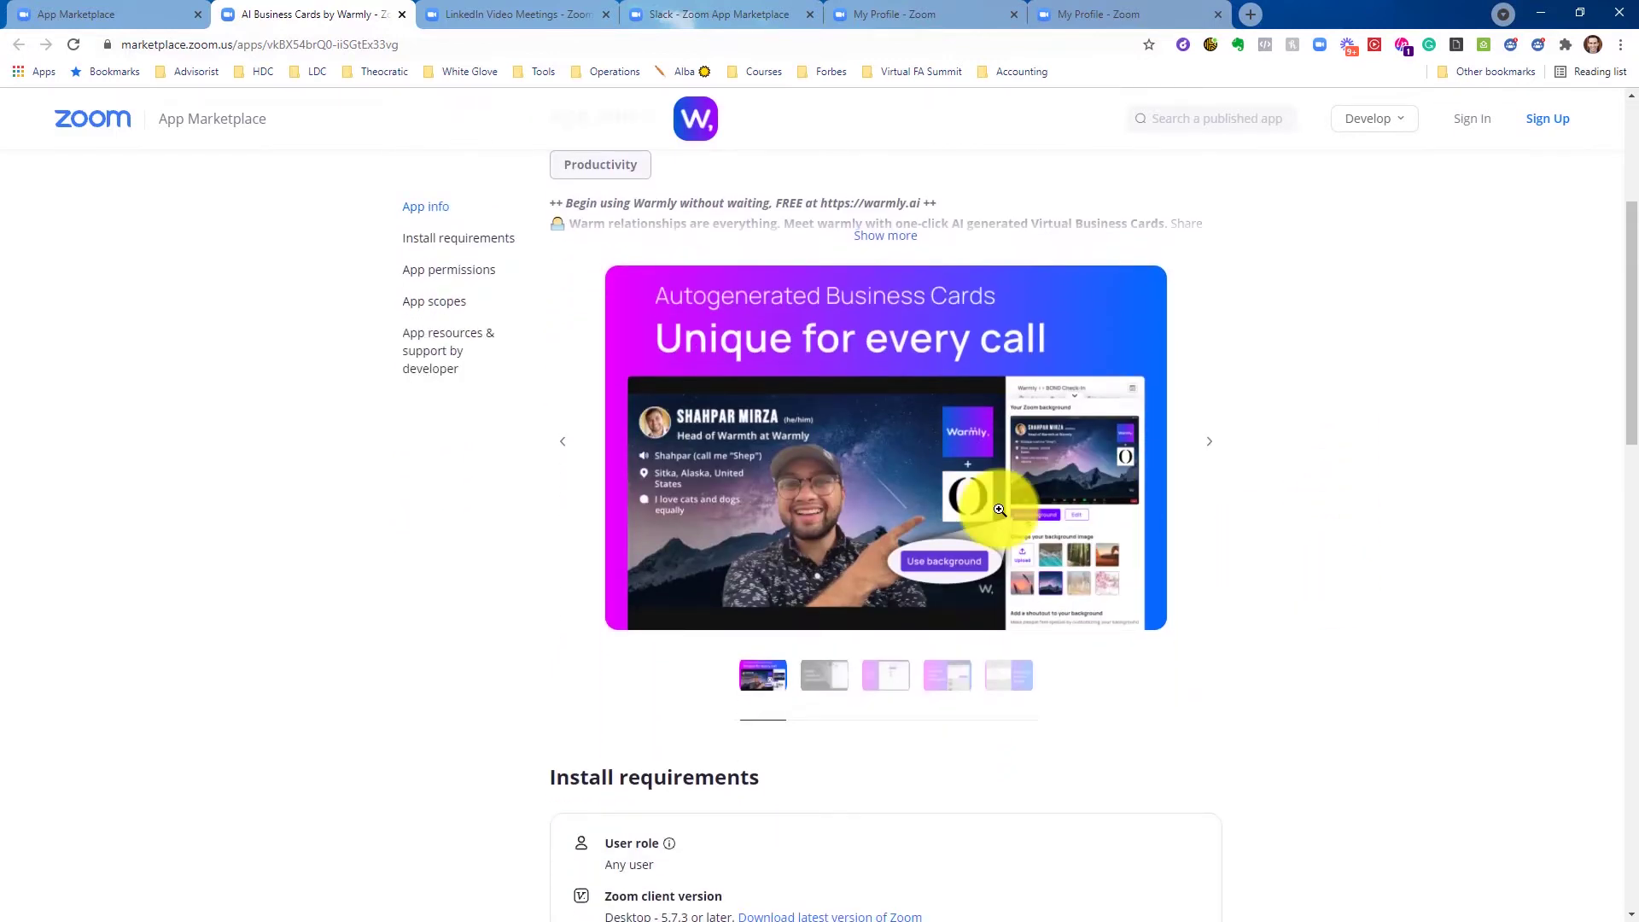
pyautogui.click(1003, 504)
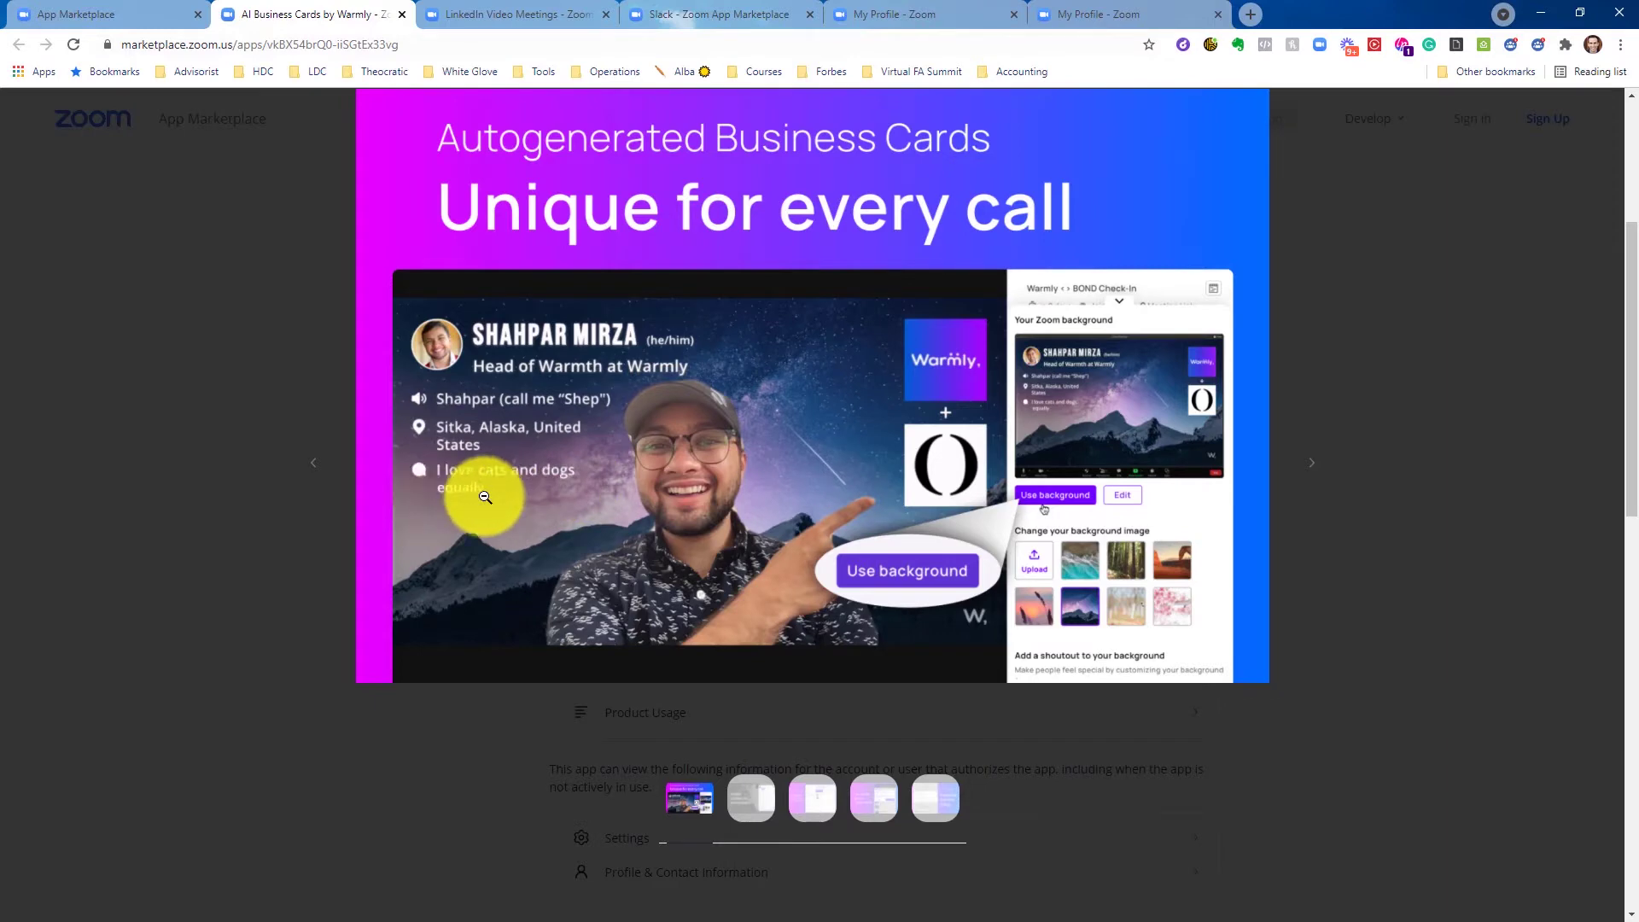
# Review the other enlarged Warmly preview images, close the enlarged view, and revisit the first two images in the page gallery
pyautogui.click(751, 802)
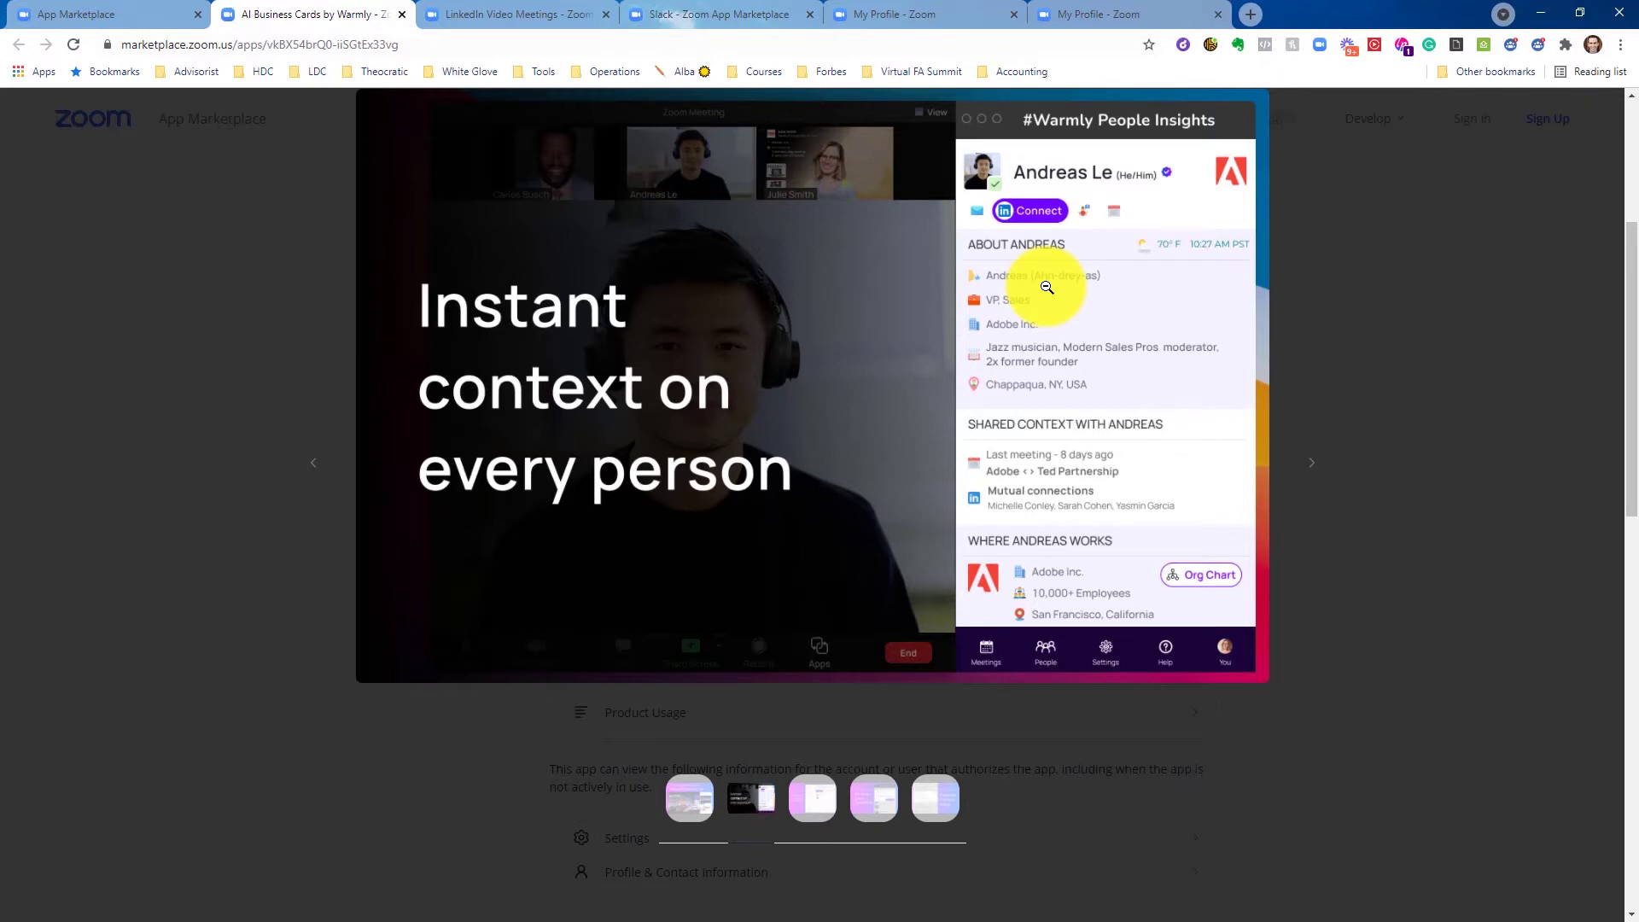
pyautogui.click(817, 800)
pyautogui.click(872, 800)
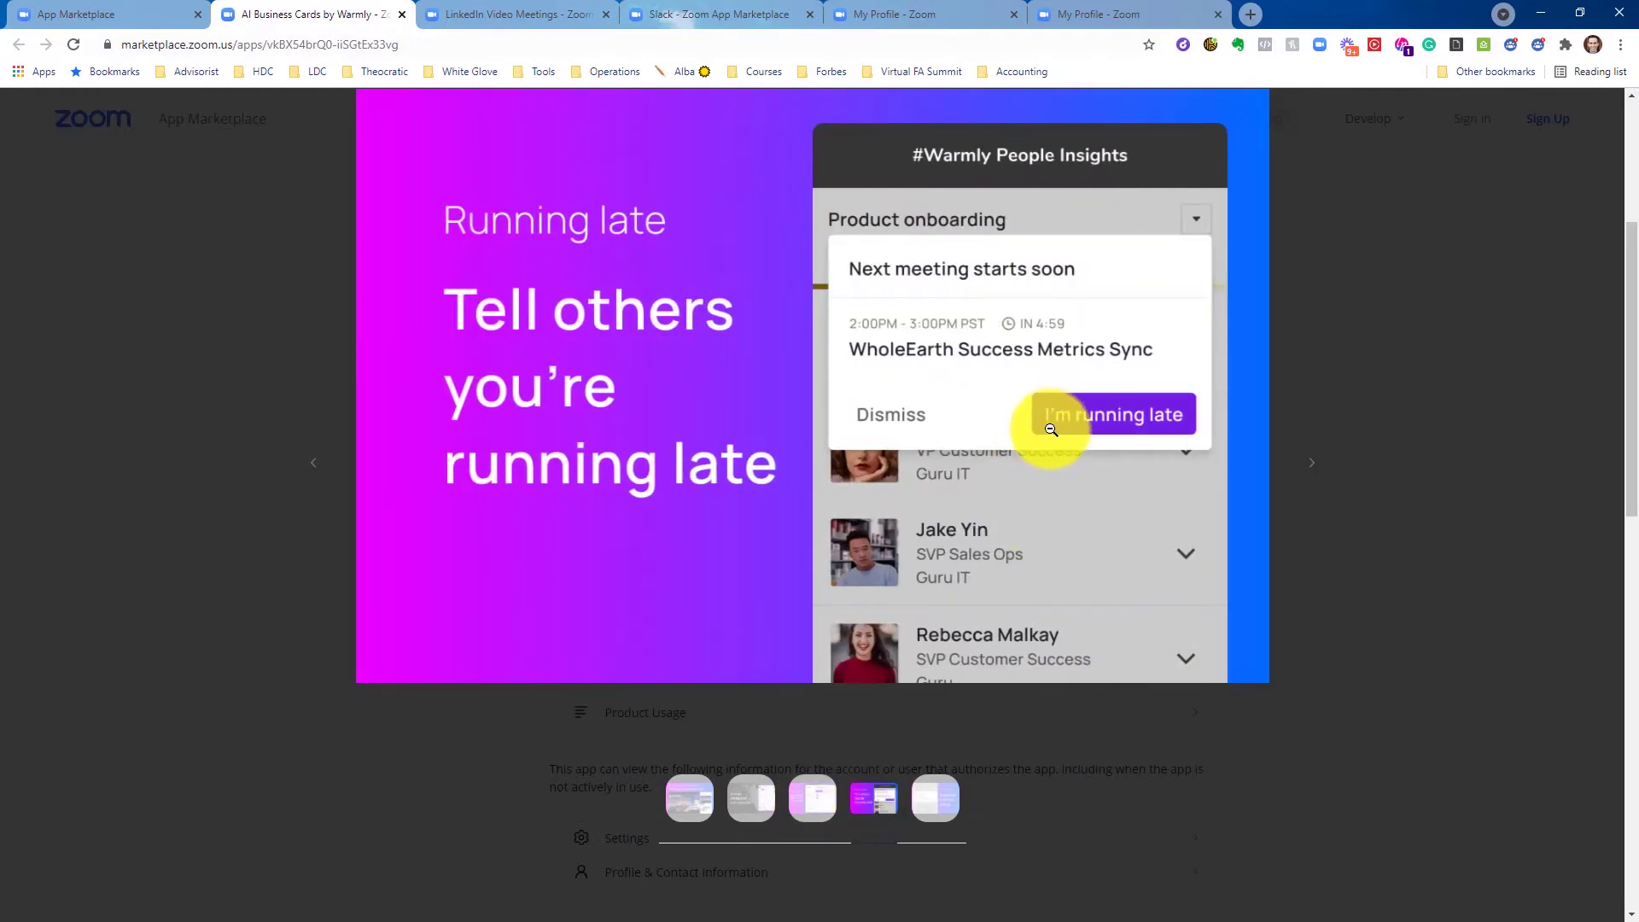
pyautogui.click(803, 794)
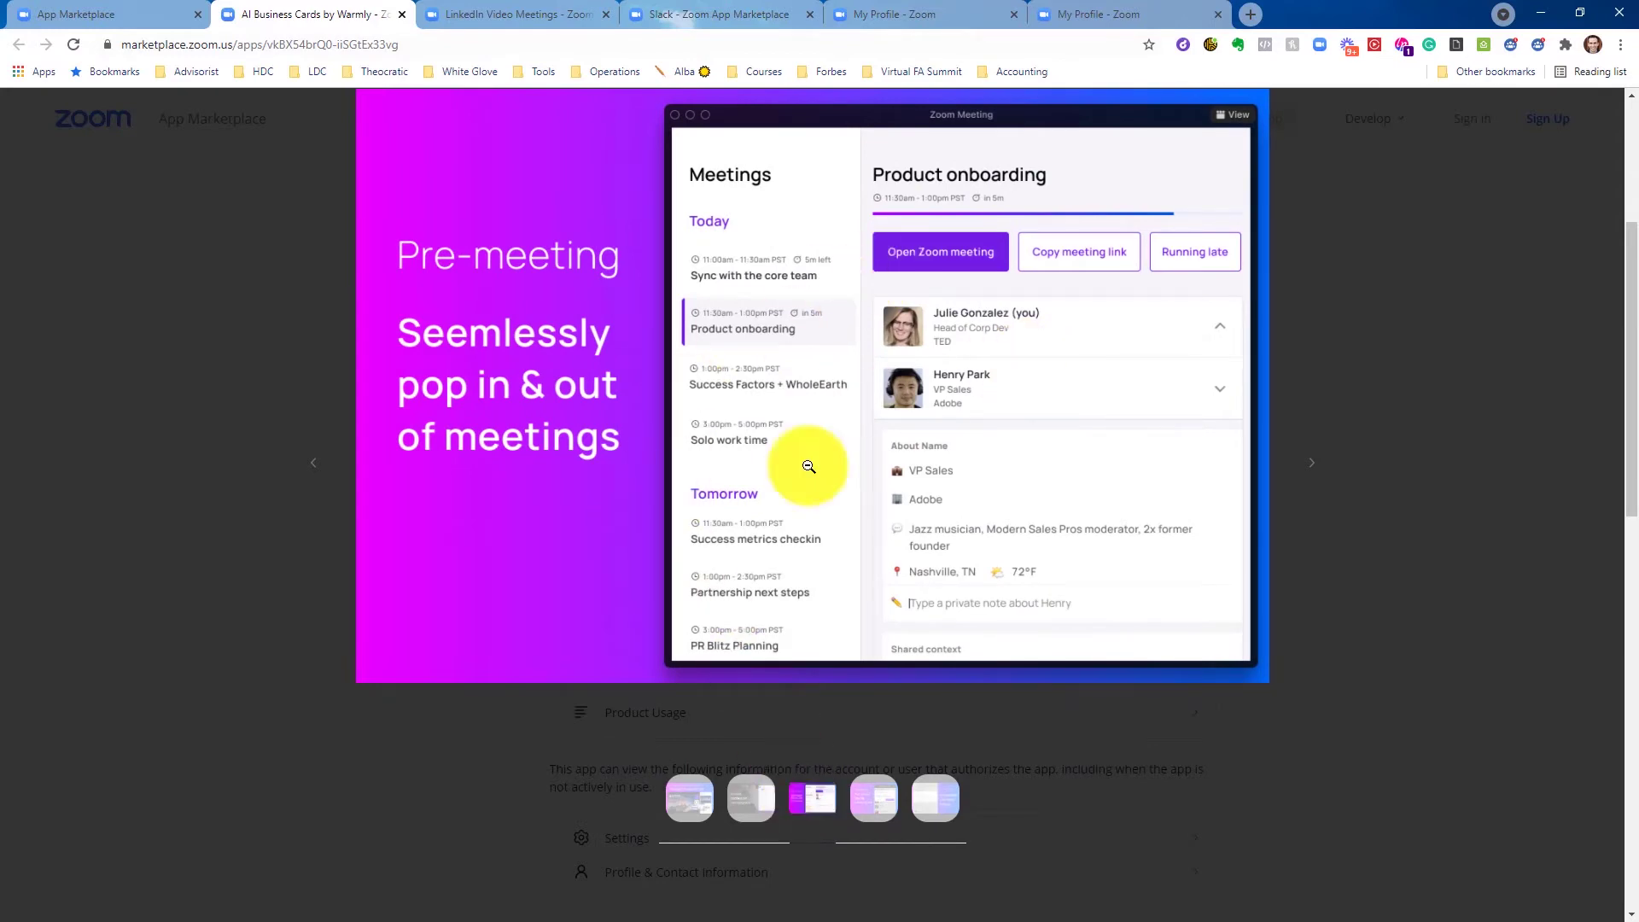
pyautogui.click(946, 796)
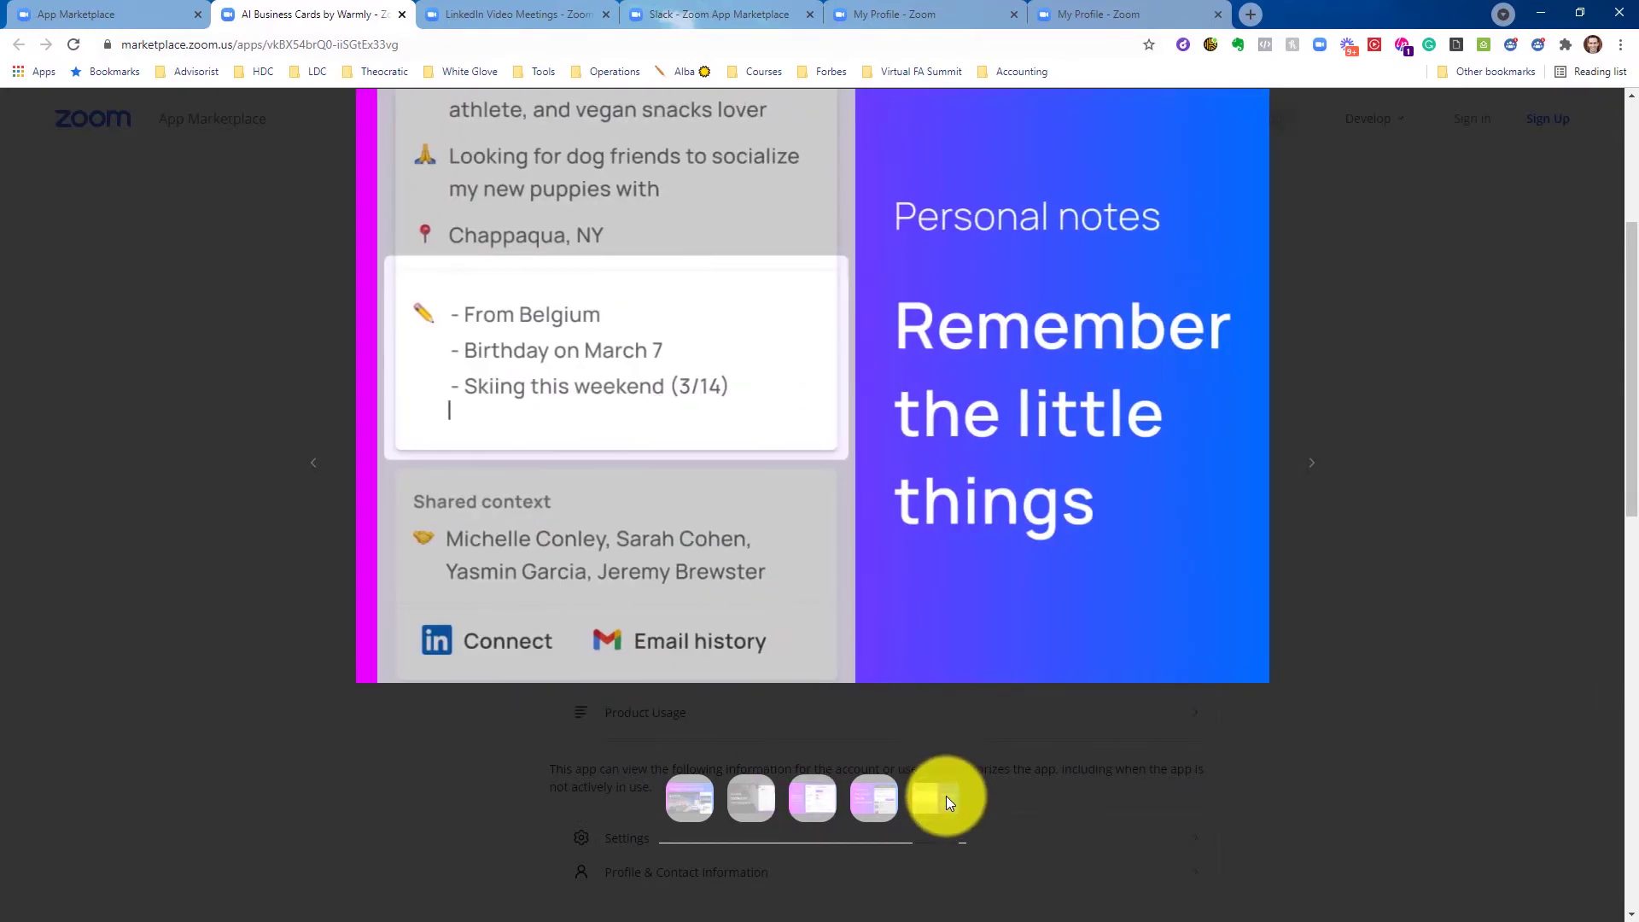
pyautogui.click(1388, 722)
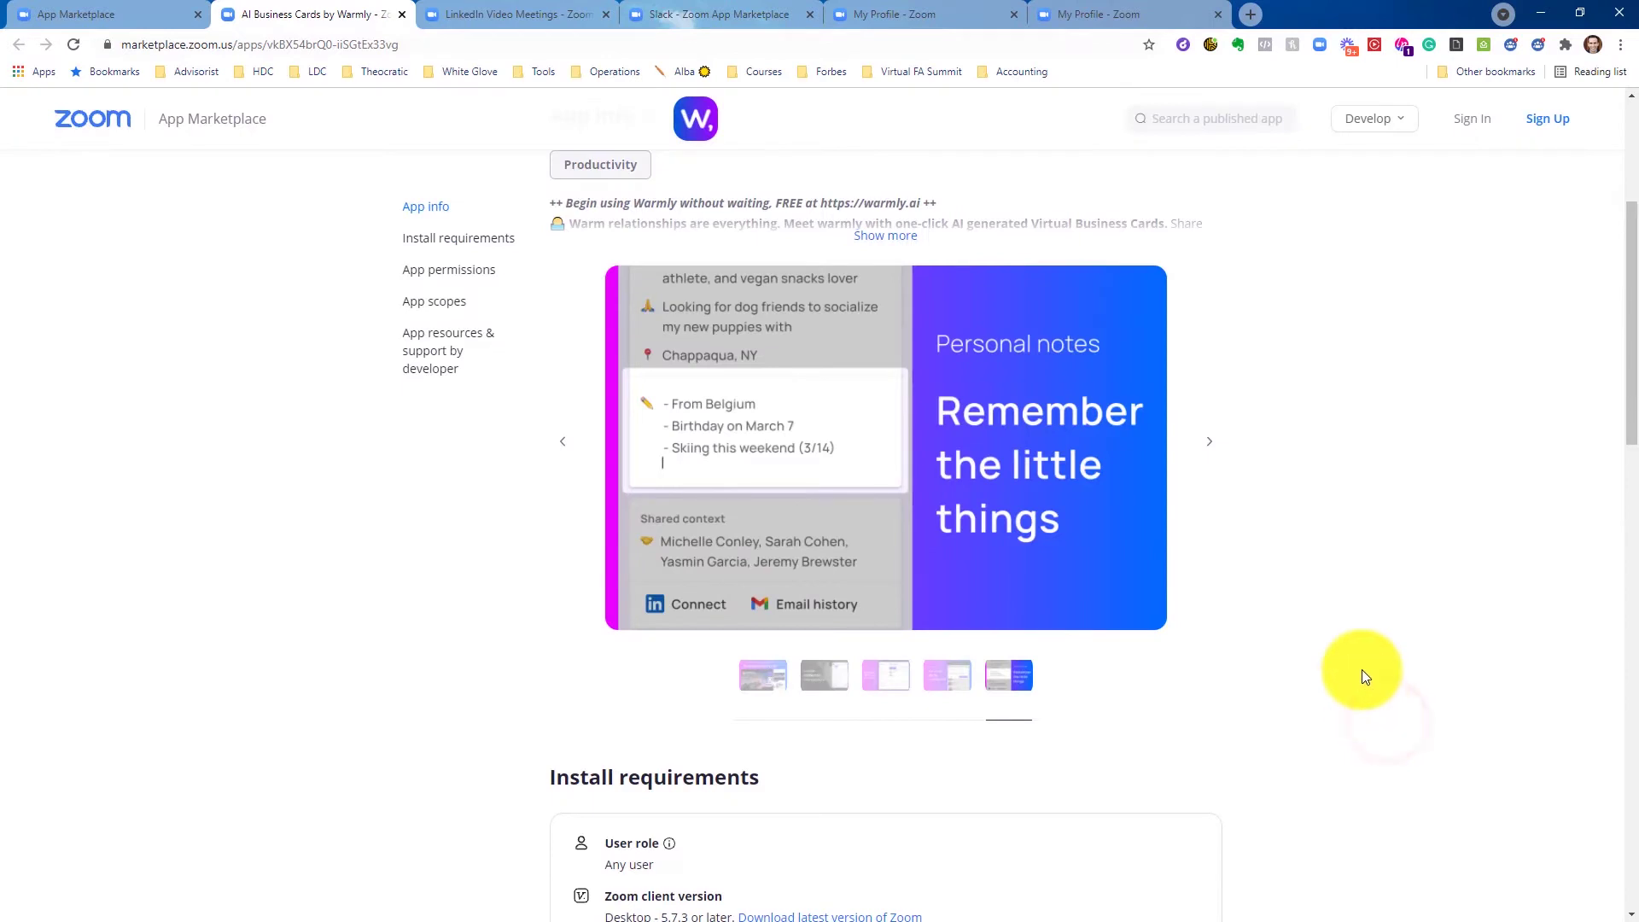
pyautogui.click(768, 676)
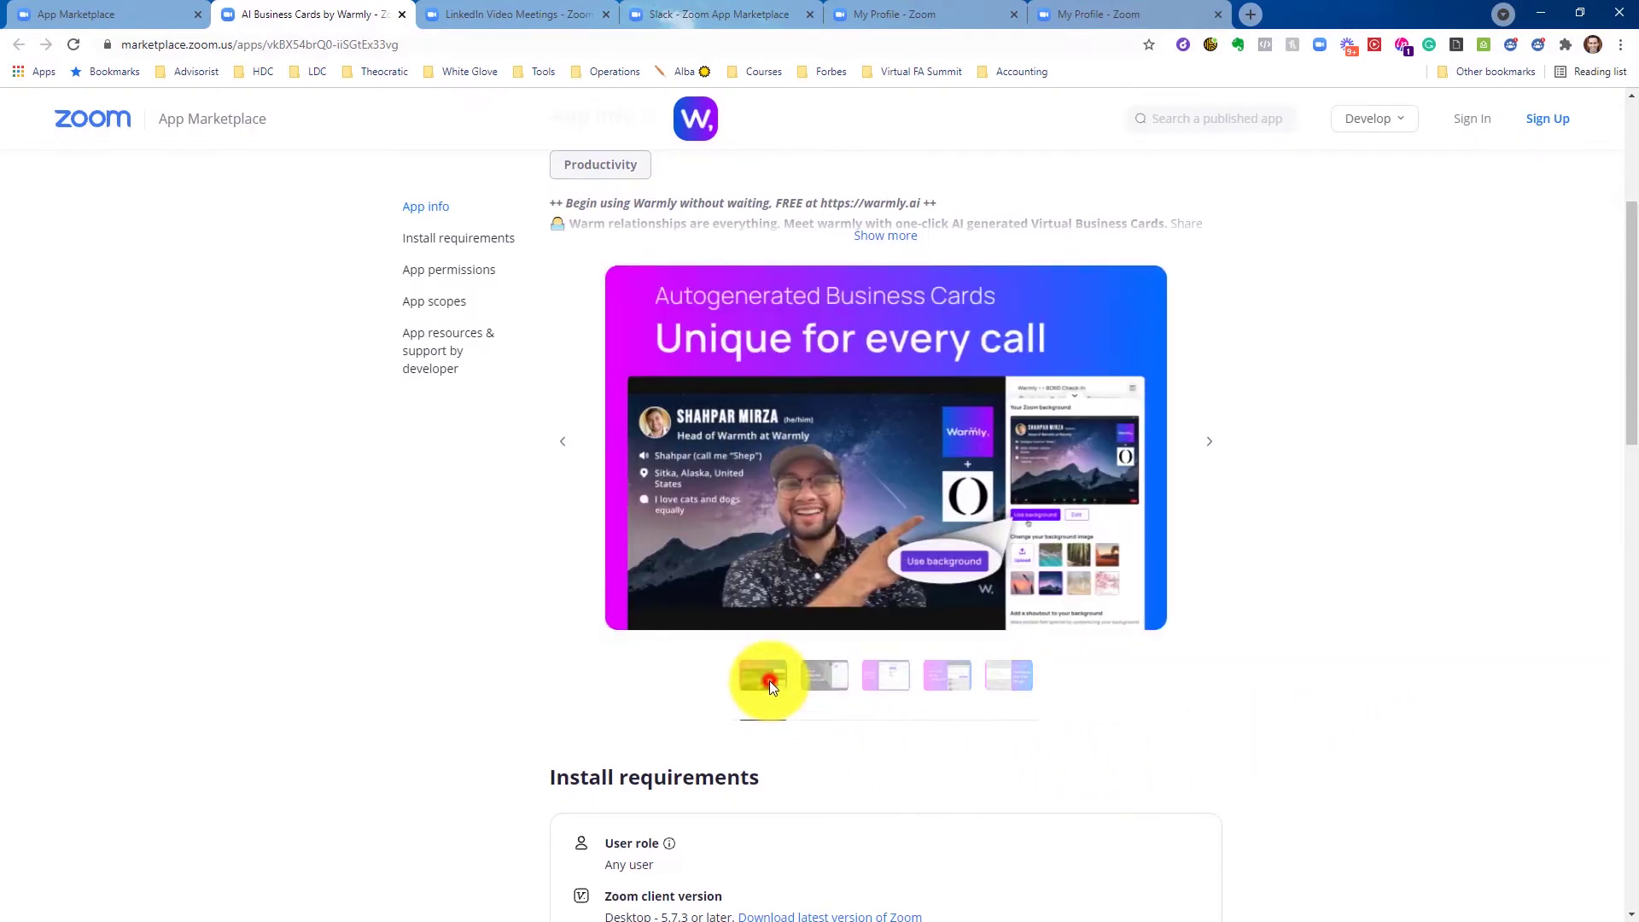
pyautogui.click(824, 681)
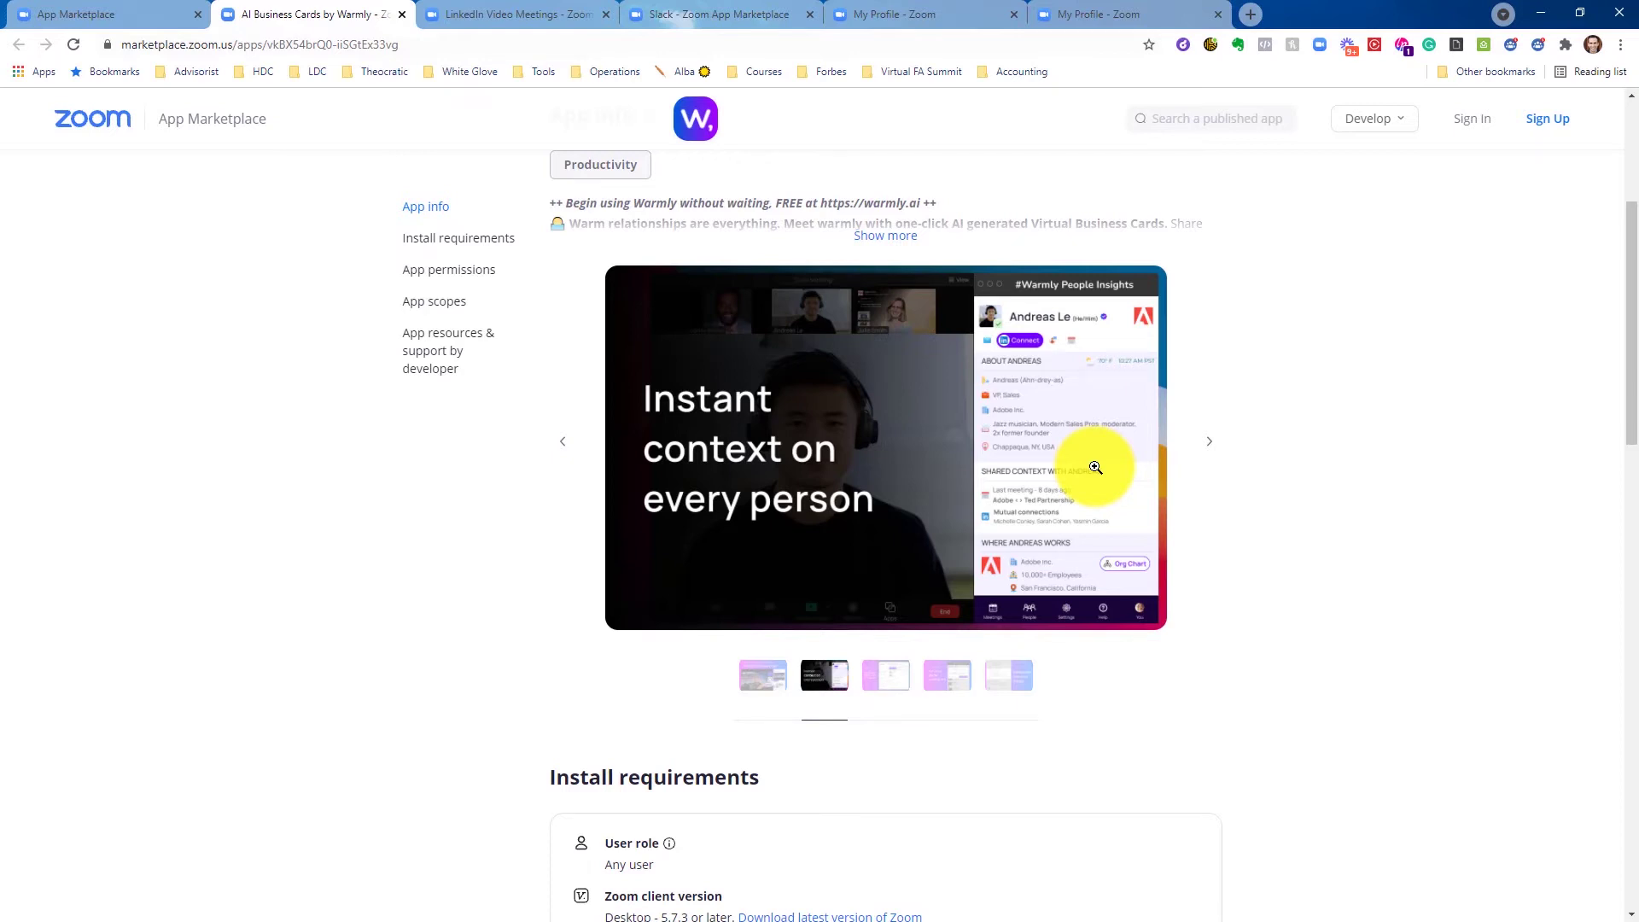
# Switch to the LinkedIn Video Meetings page and review its three preview images enlarged
pyautogui.click(512, 13)
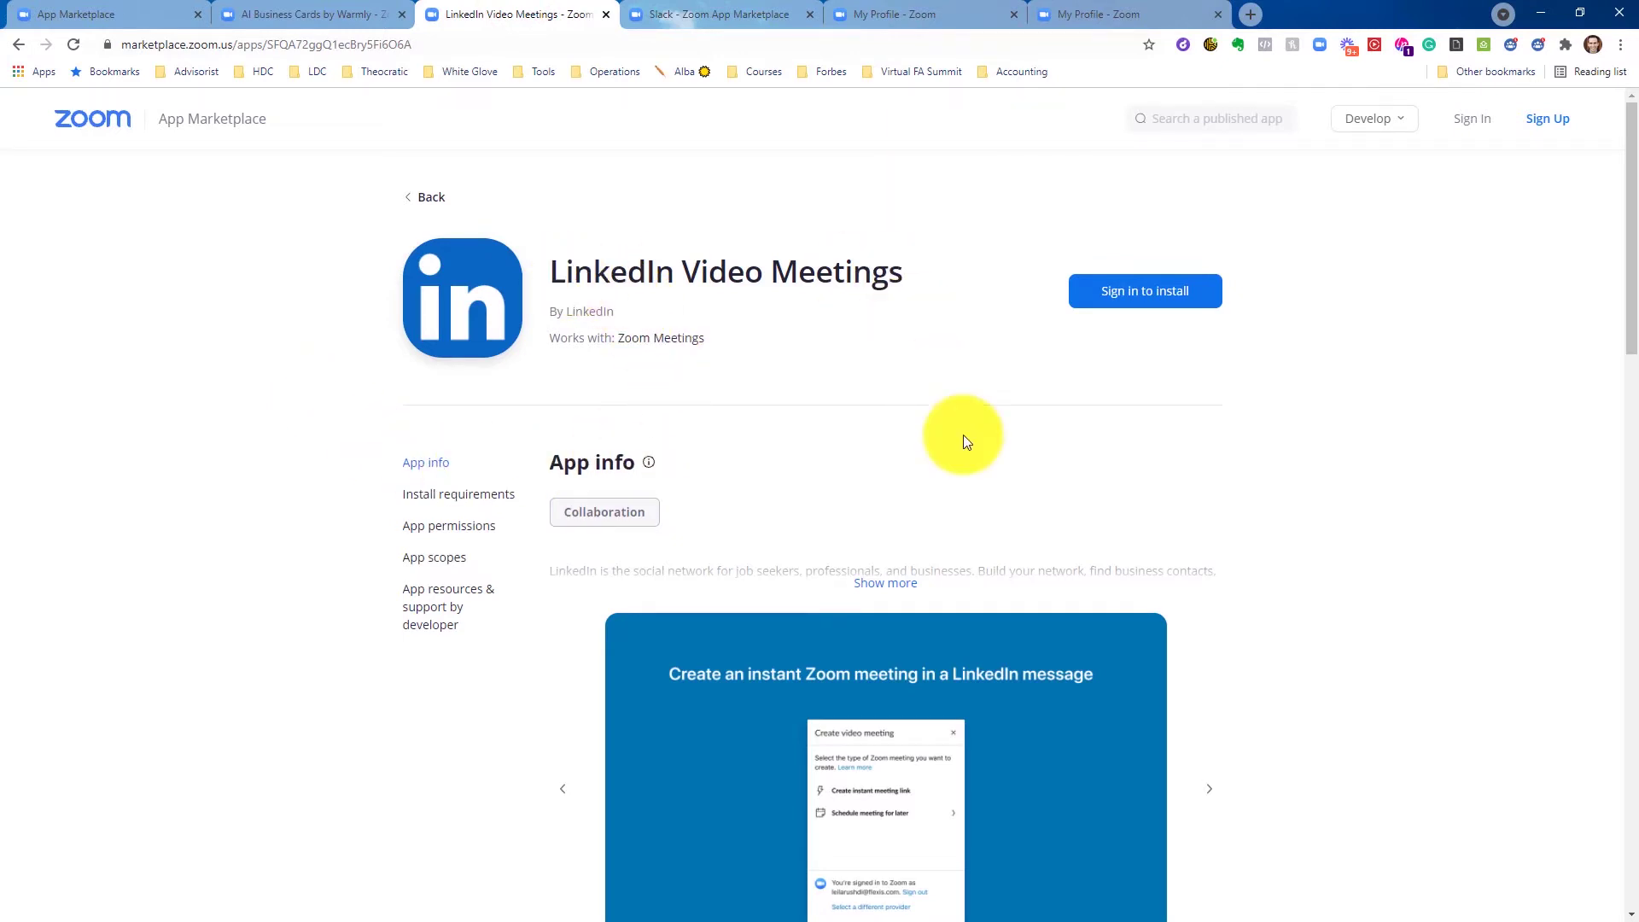
pyautogui.scroll(-1, 1462, 595)
pyautogui.scroll(-2, 1461, 595)
pyautogui.click(976, 632)
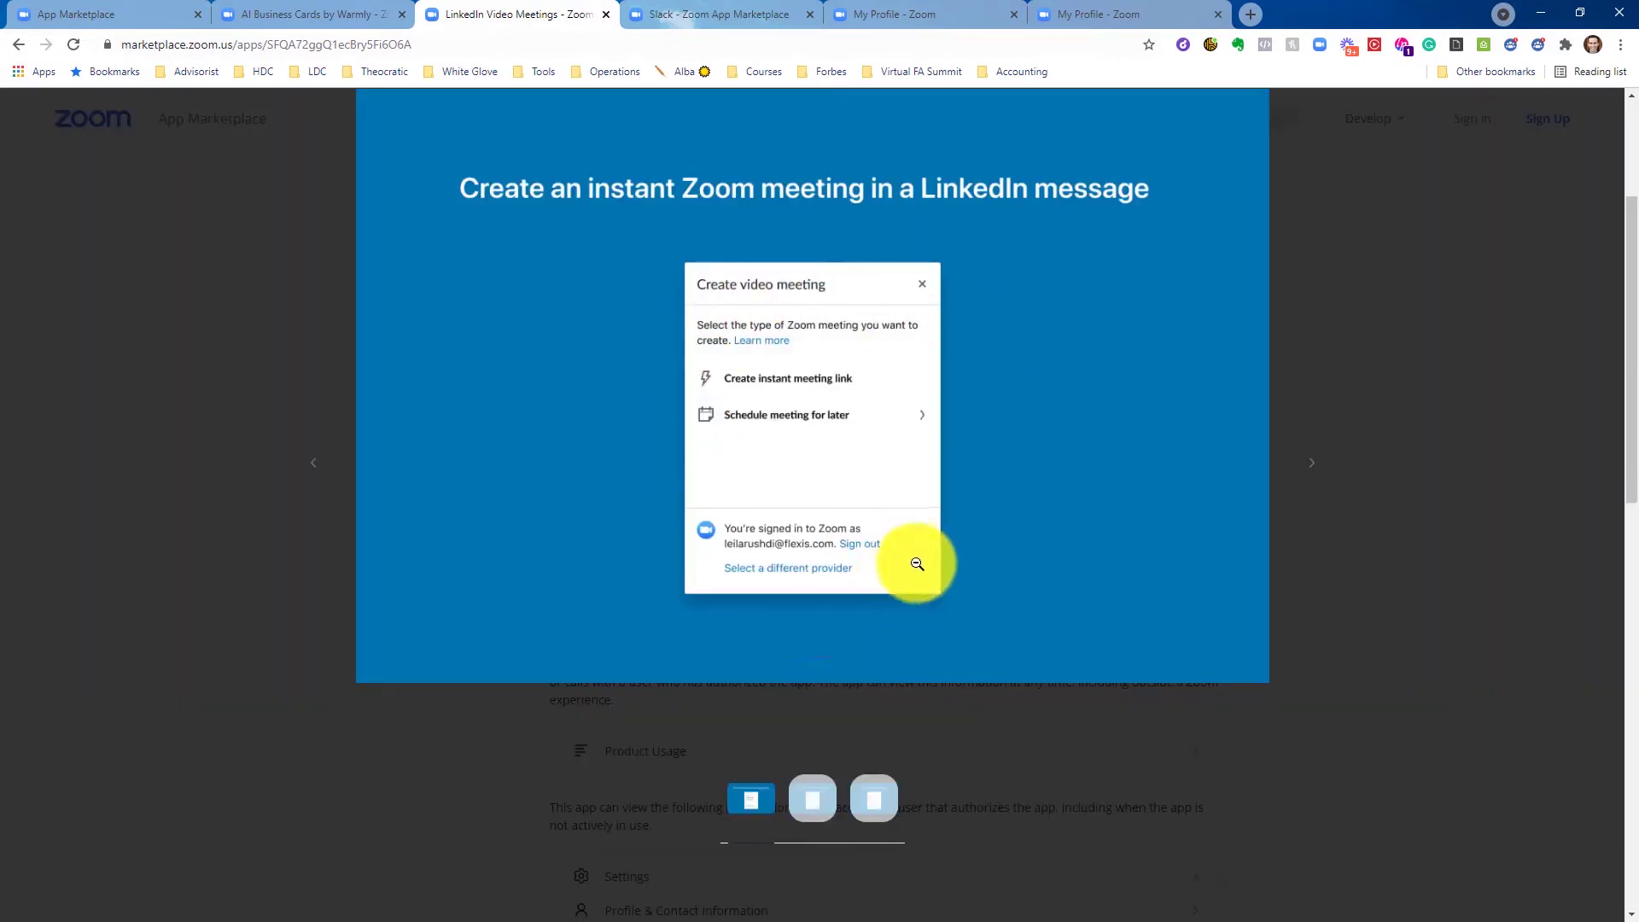
pyautogui.scroll(1, 998, 578)
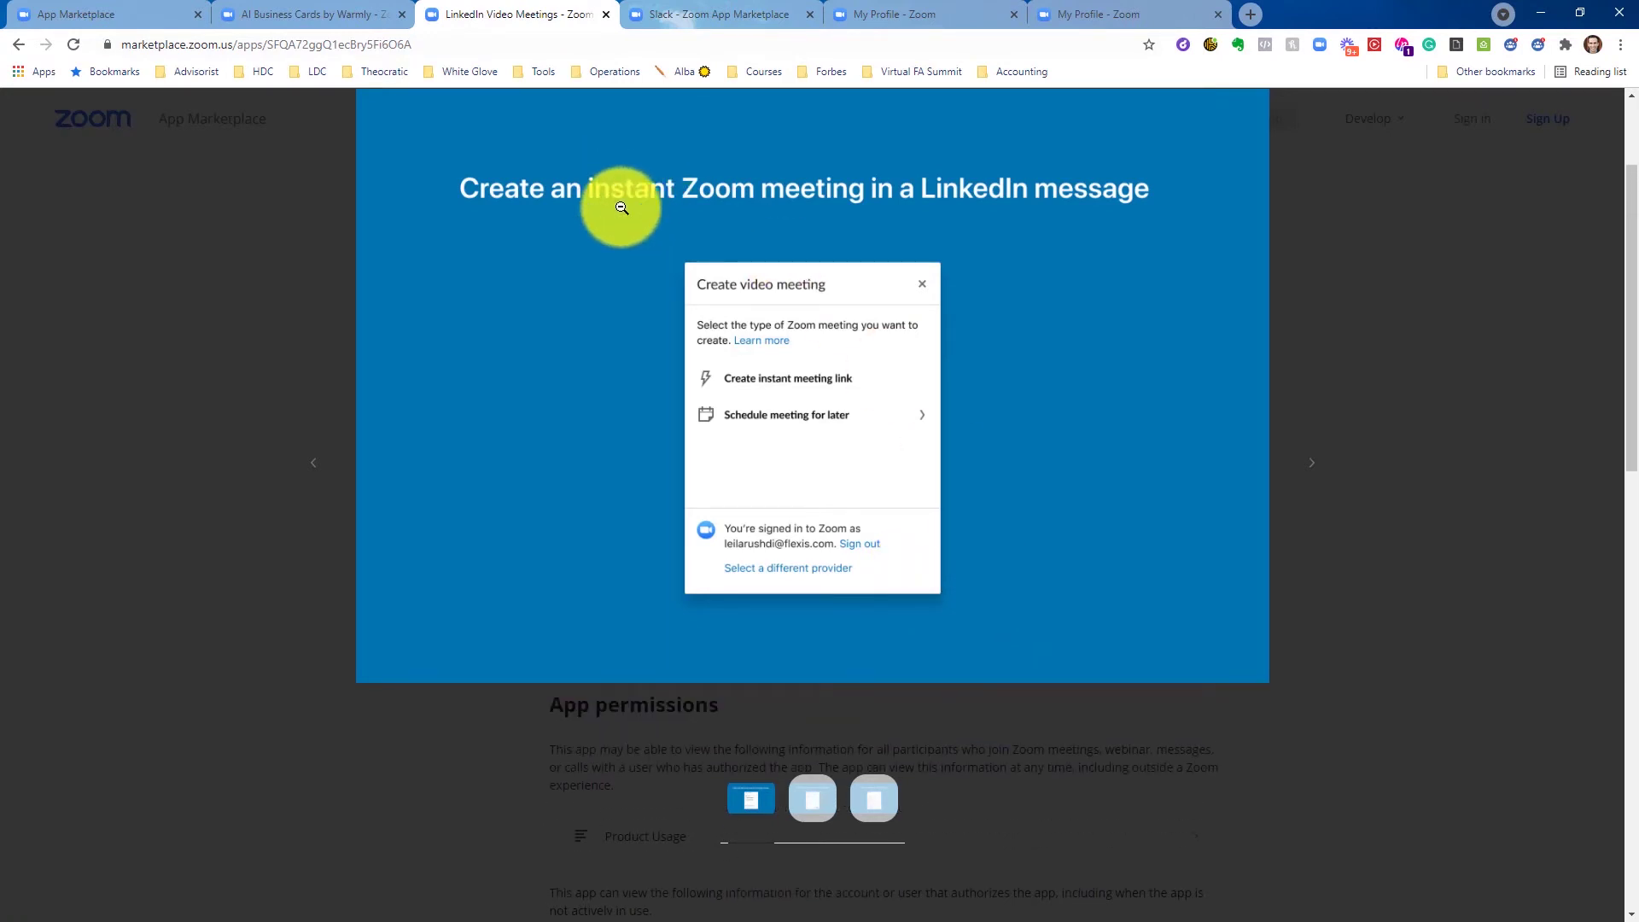
pyautogui.click(819, 796)
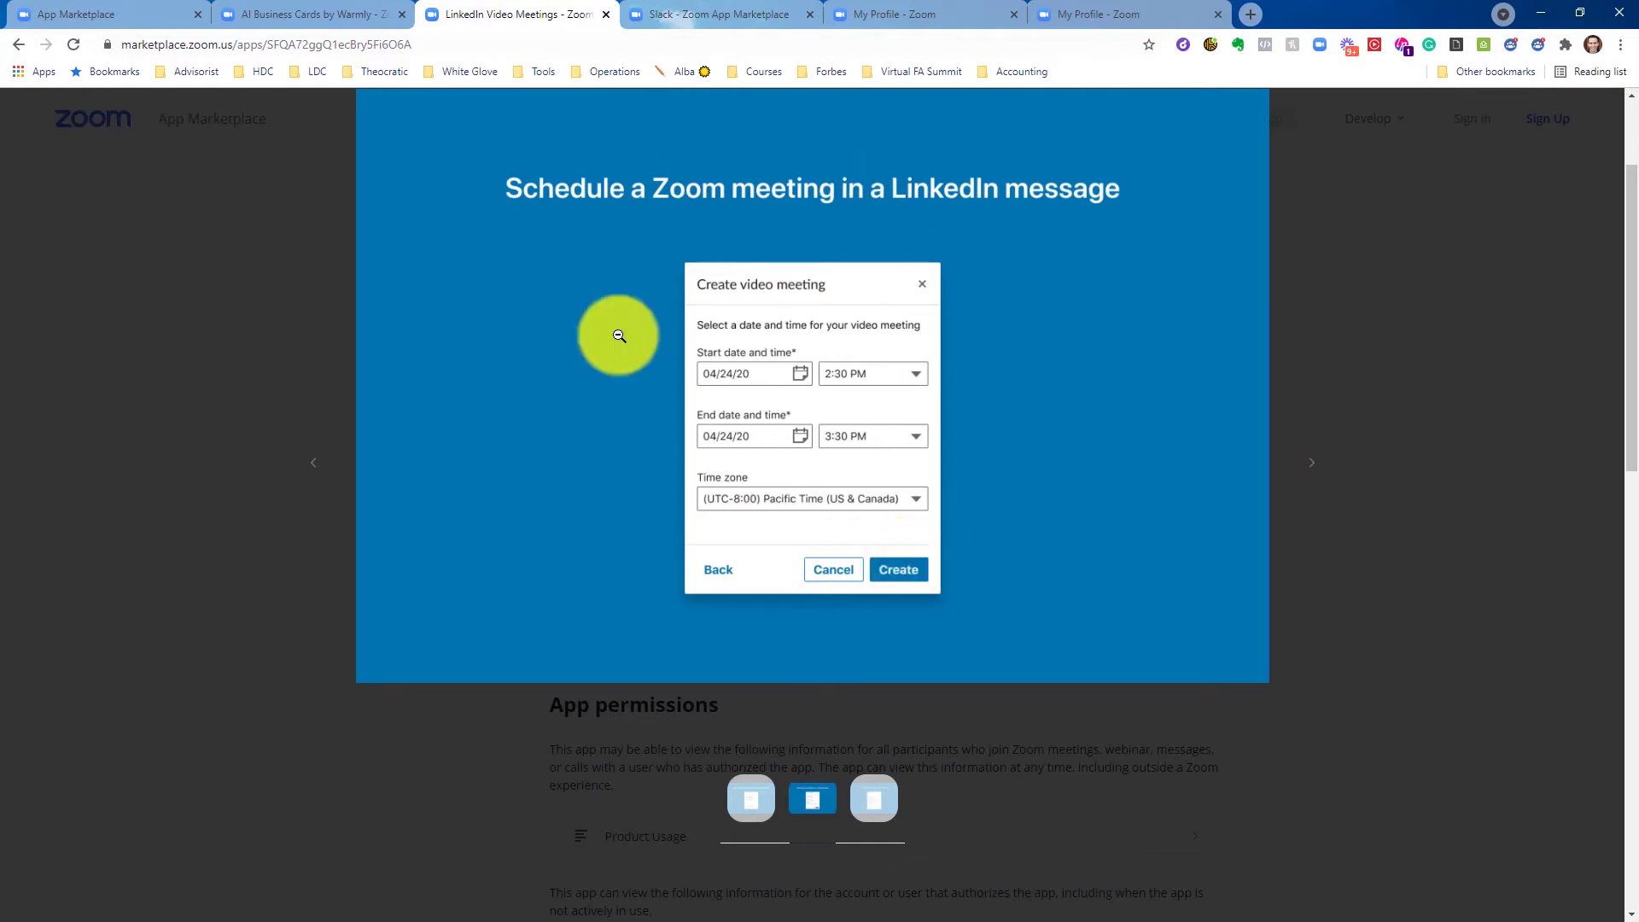
pyautogui.click(878, 801)
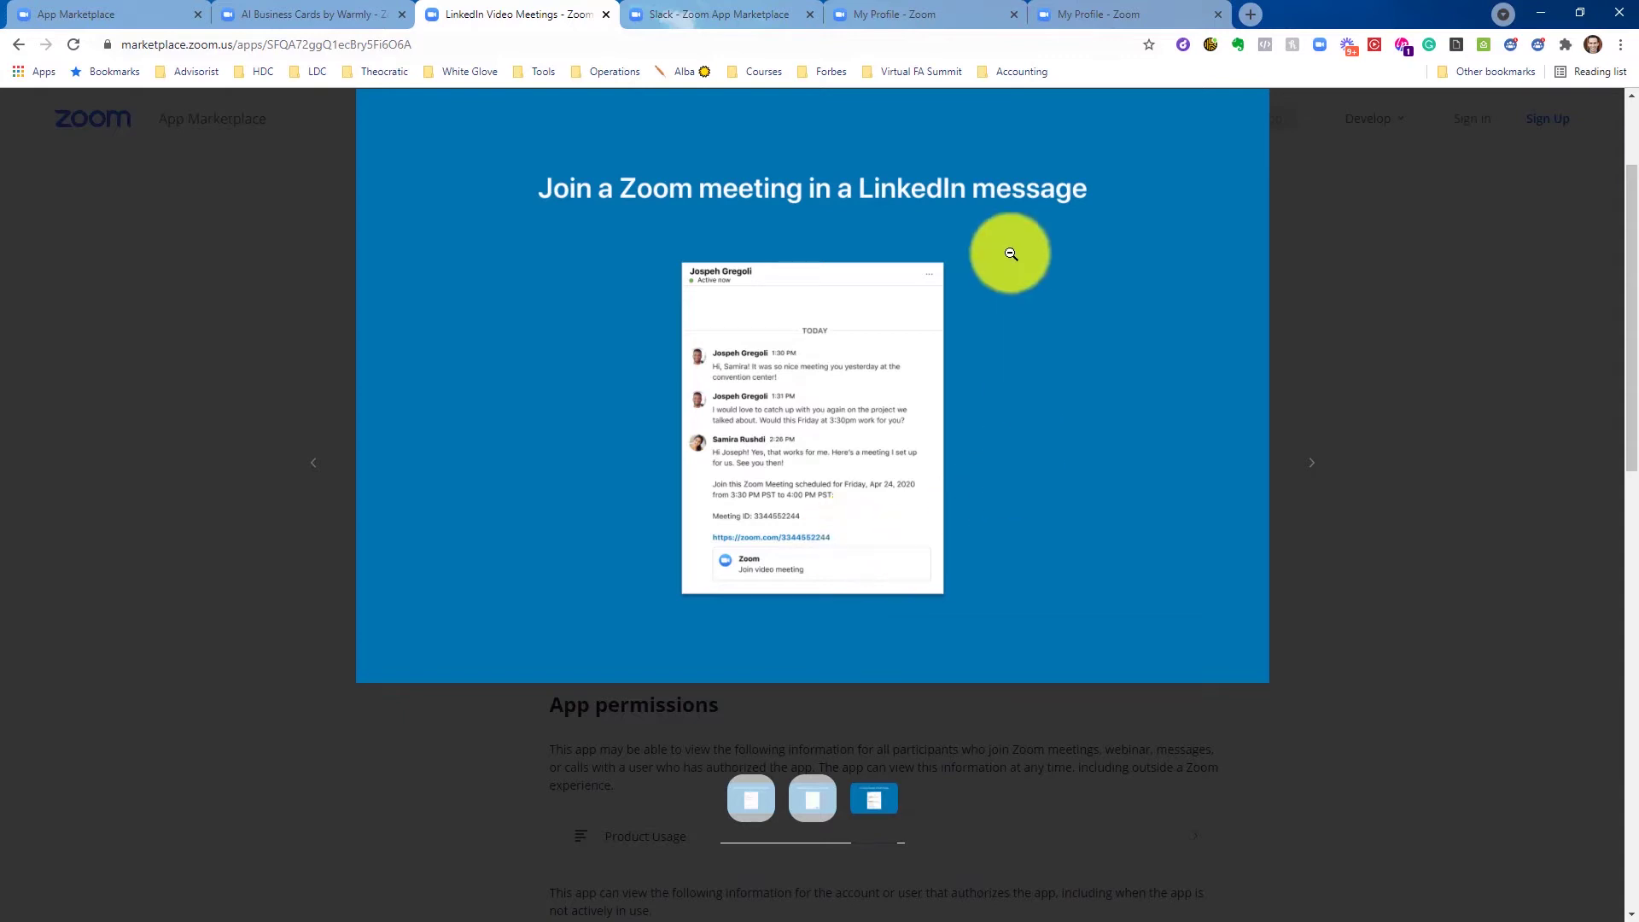
# Switch to the Slack app page and review its first five preview images enlarged
pyautogui.click(707, 21)
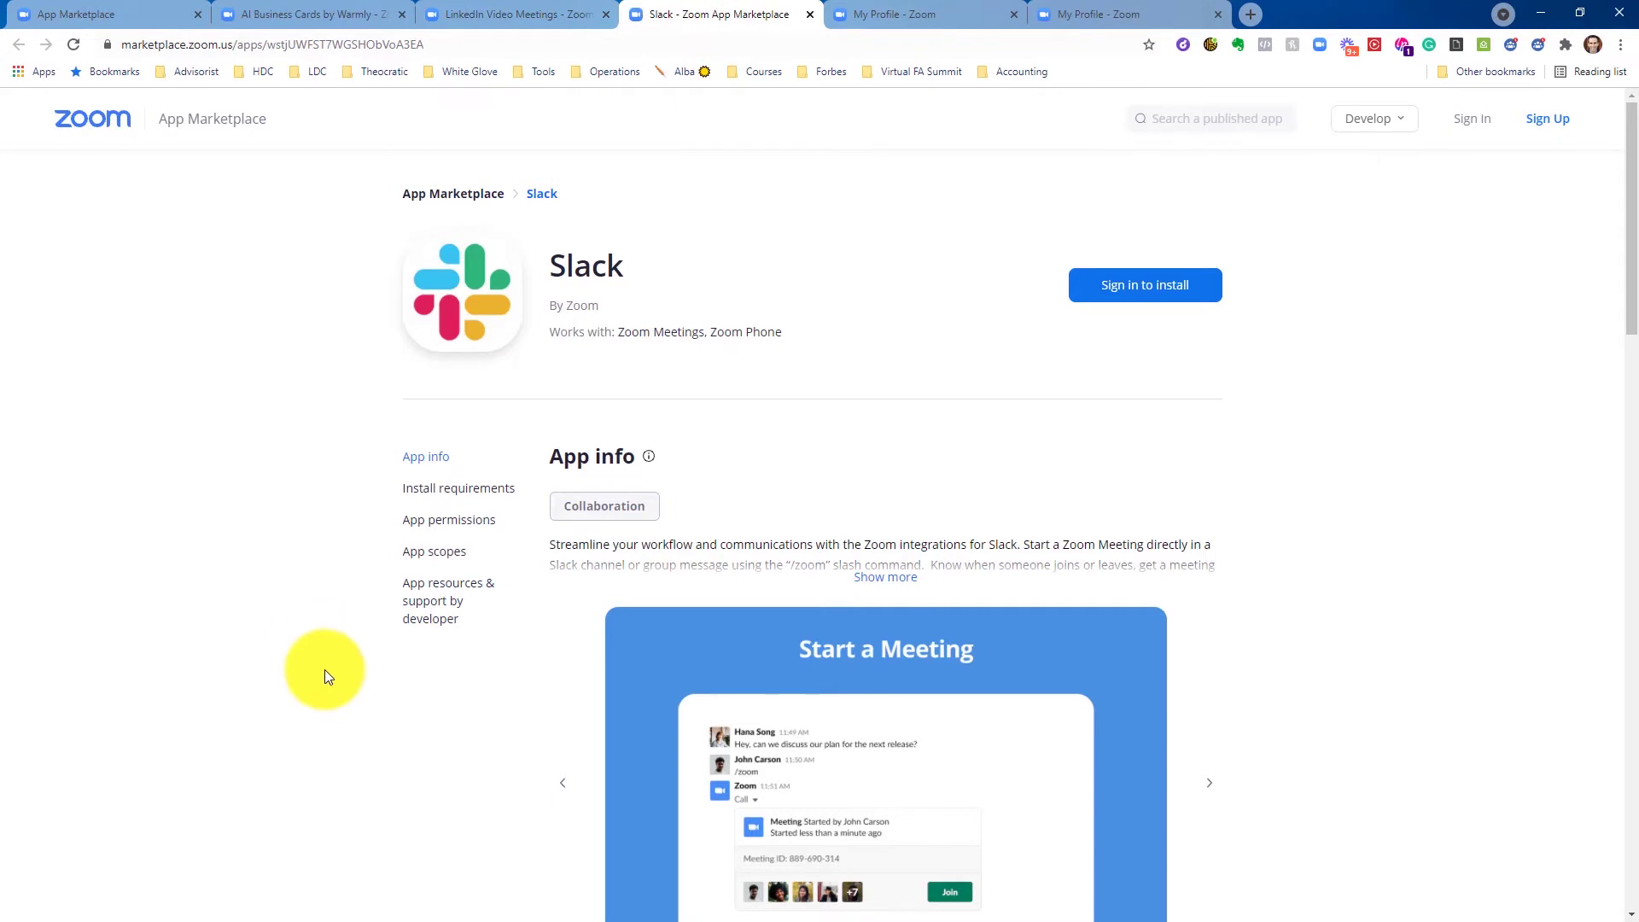
pyautogui.scroll(-3, 323, 688)
pyautogui.click(802, 550)
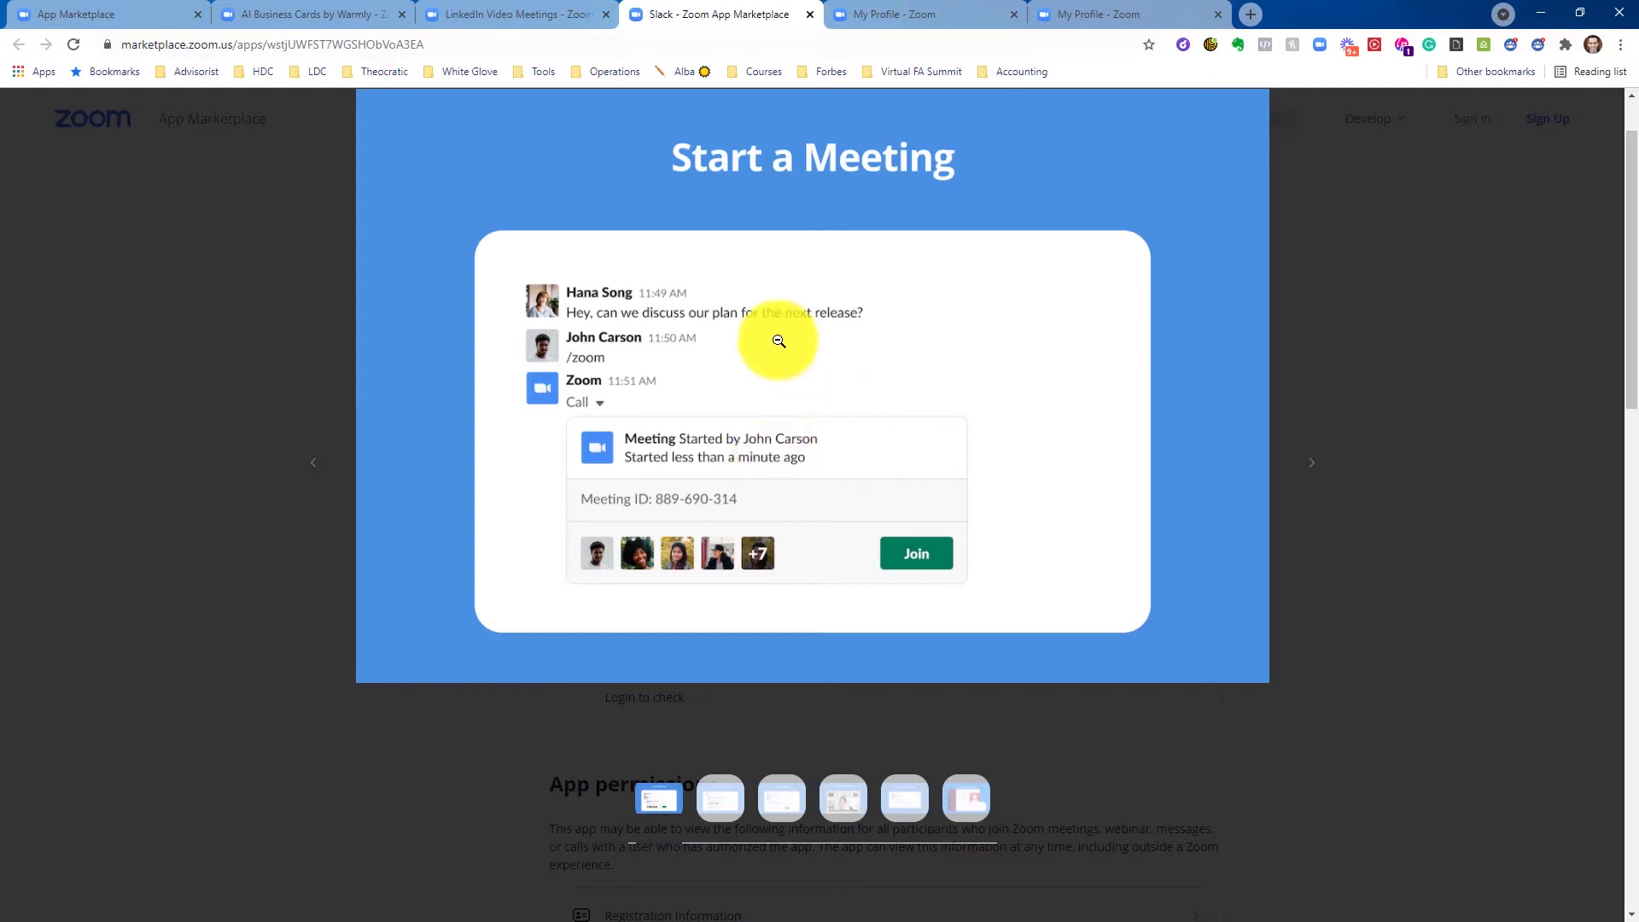
pyautogui.click(722, 799)
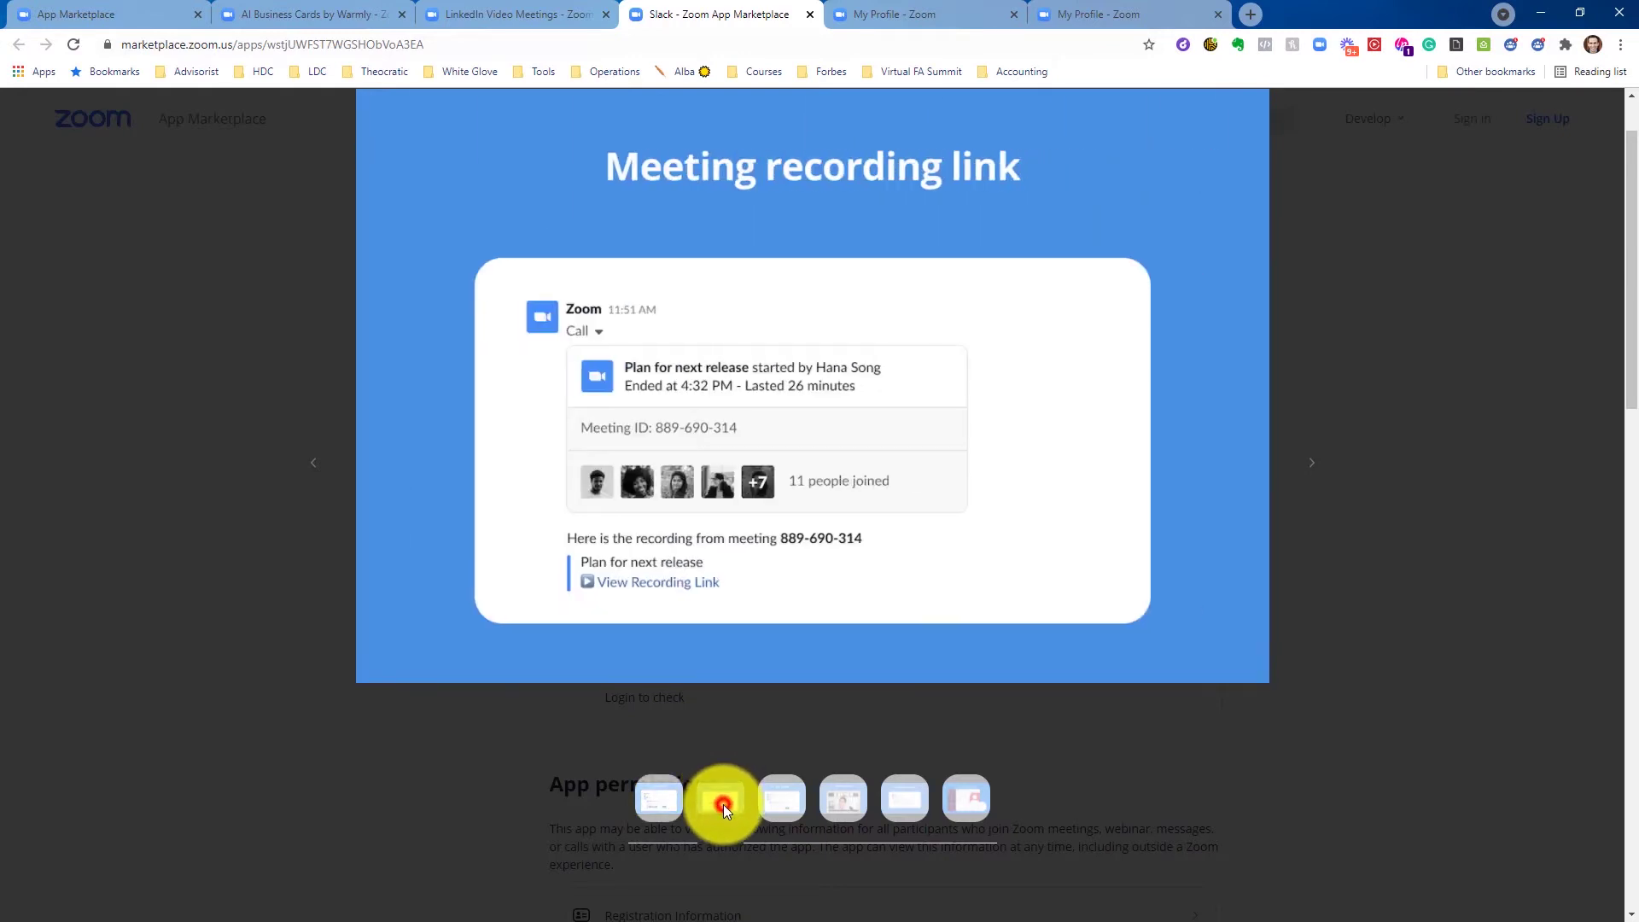
pyautogui.click(785, 804)
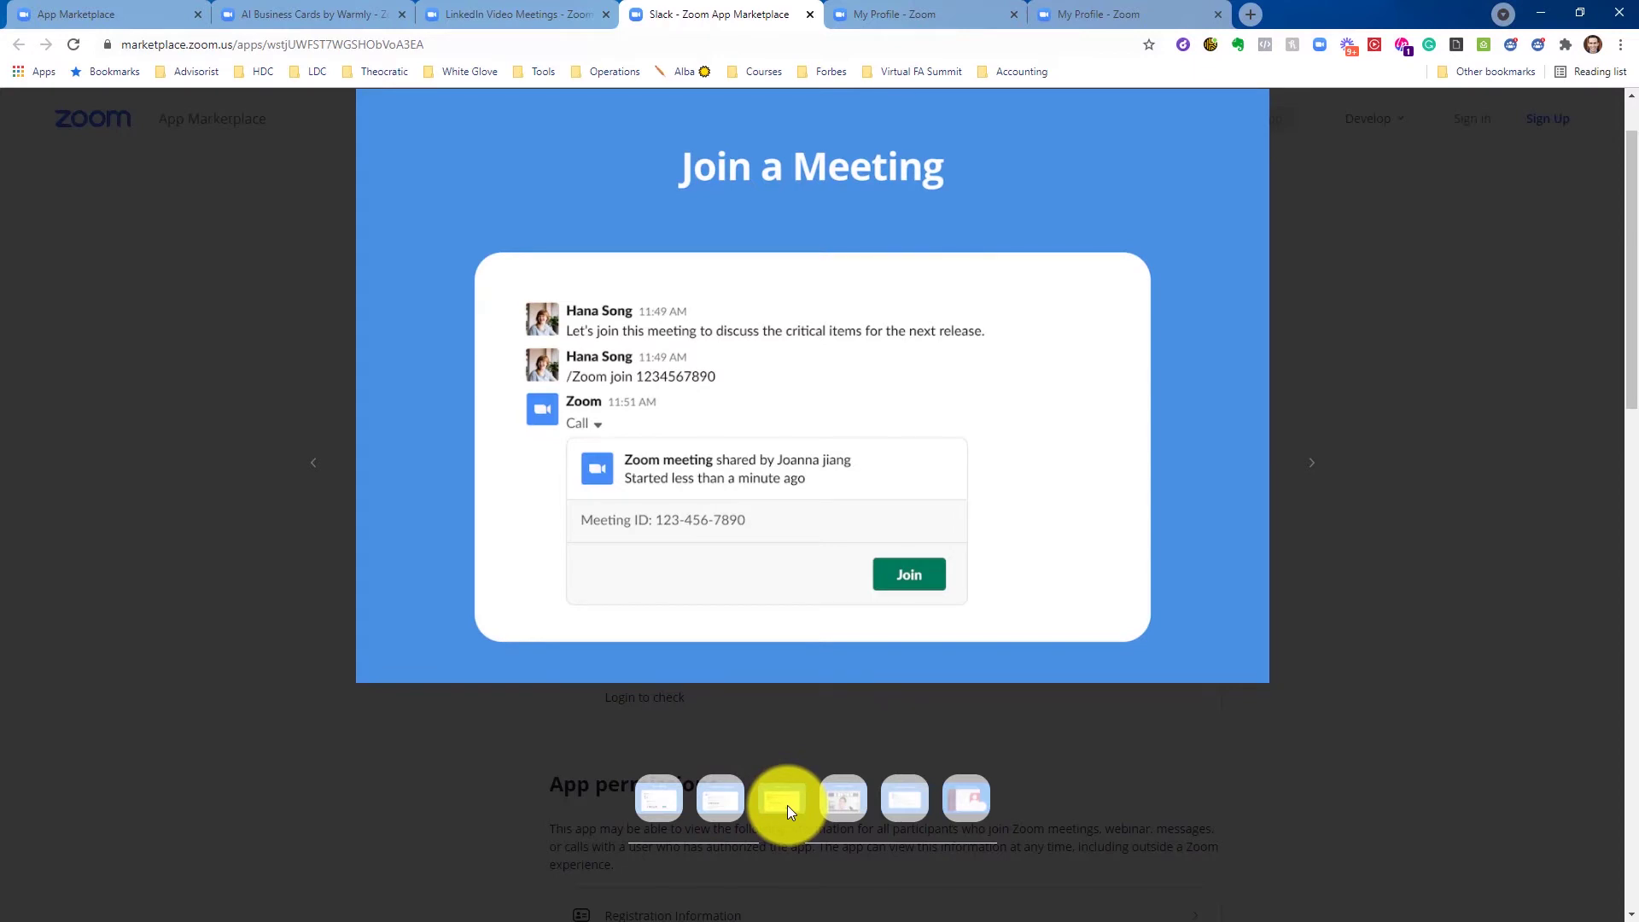
pyautogui.click(855, 802)
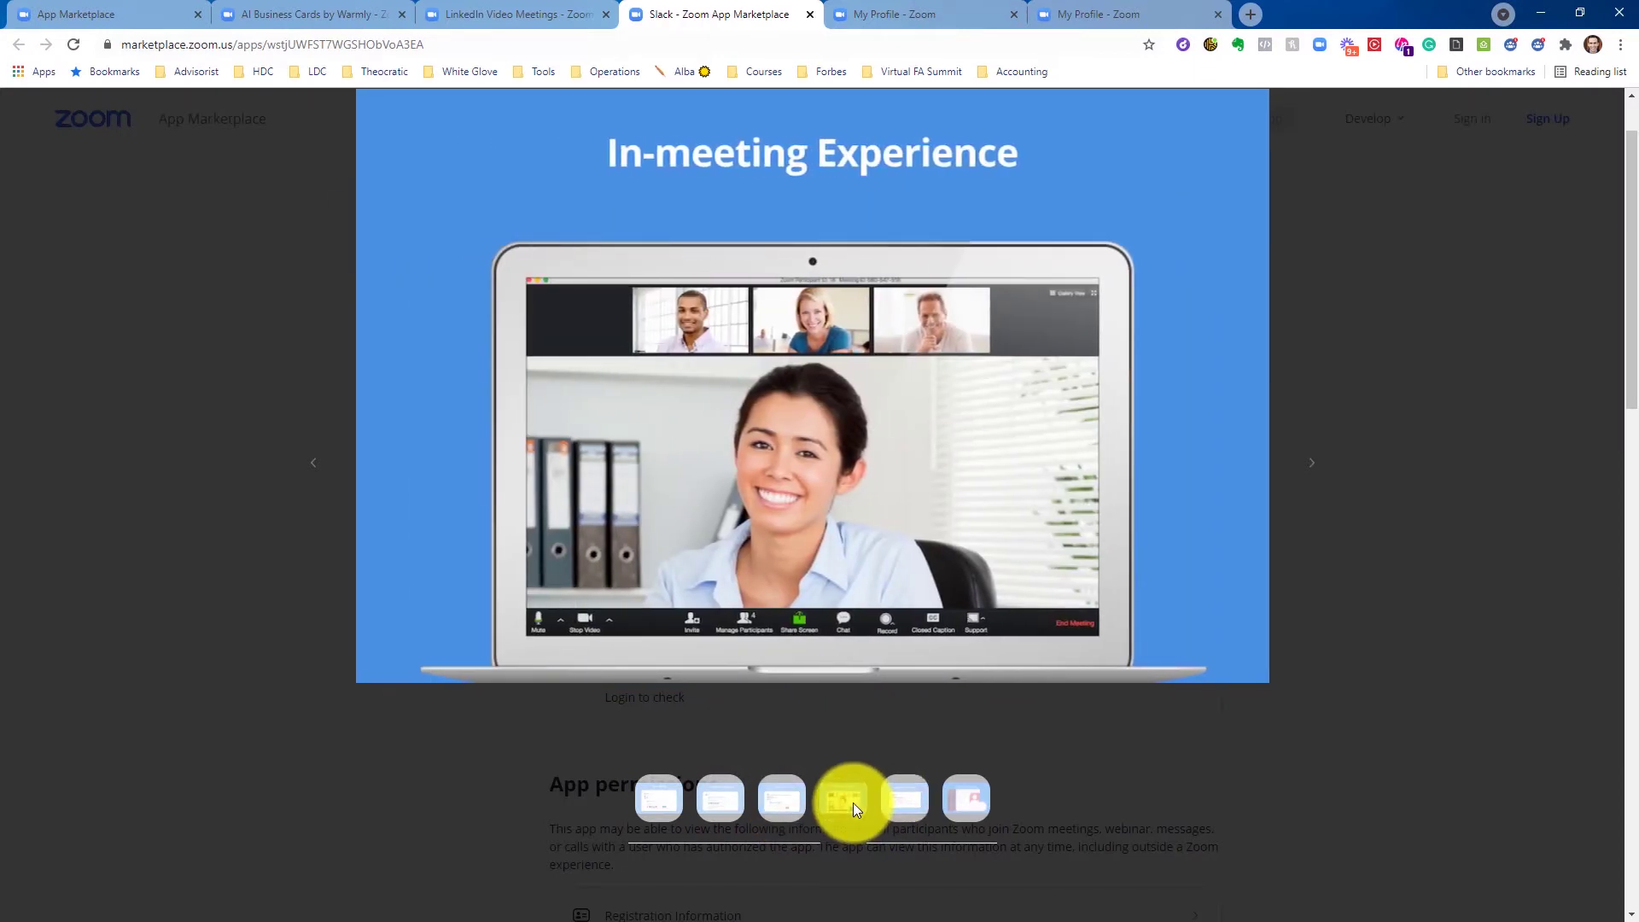
pyautogui.click(908, 804)
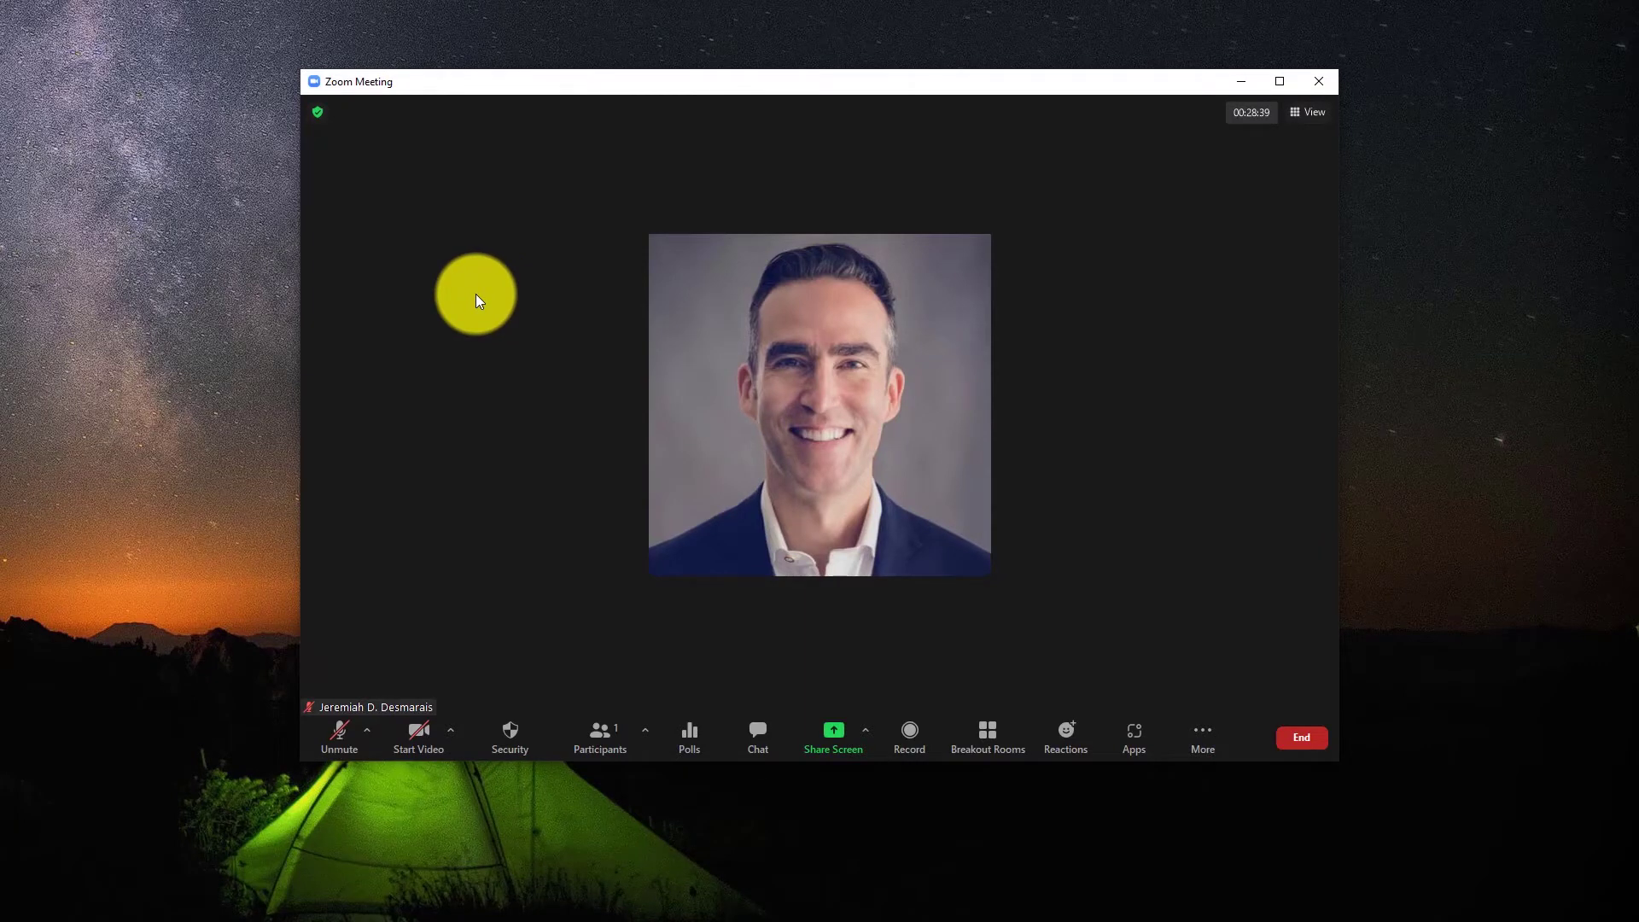
# Open the meeting's screen sharing choices and start sharing a Whiteboard
pyautogui.click(834, 739)
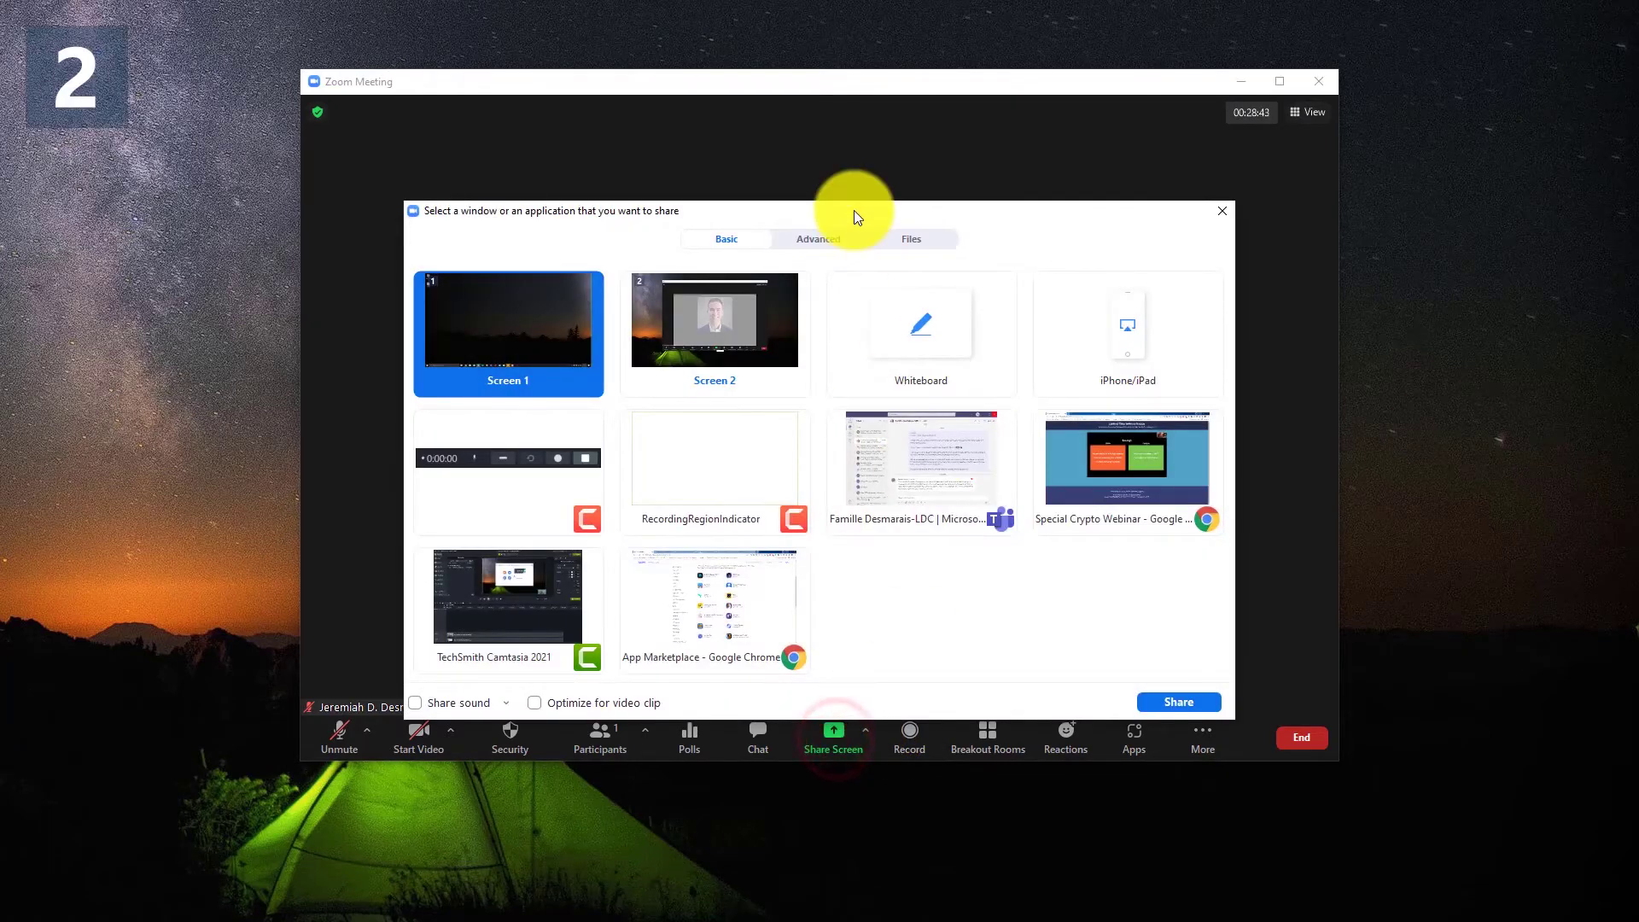
pyautogui.moveTo(854, 210); pyautogui.dragTo(850, 130)
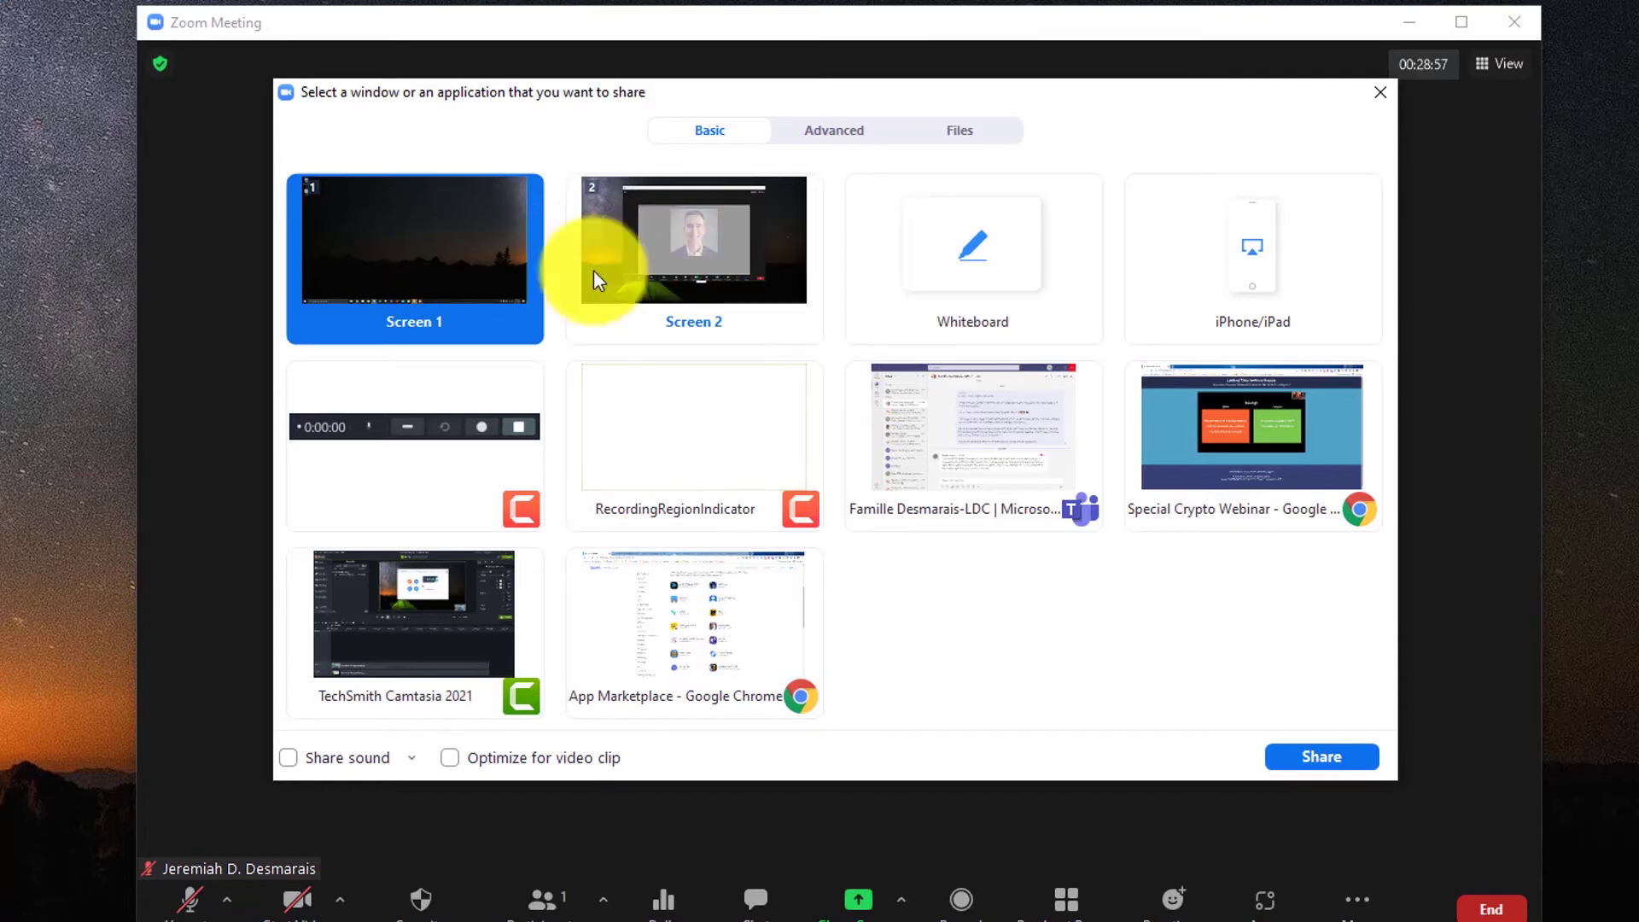
pyautogui.click(976, 268)
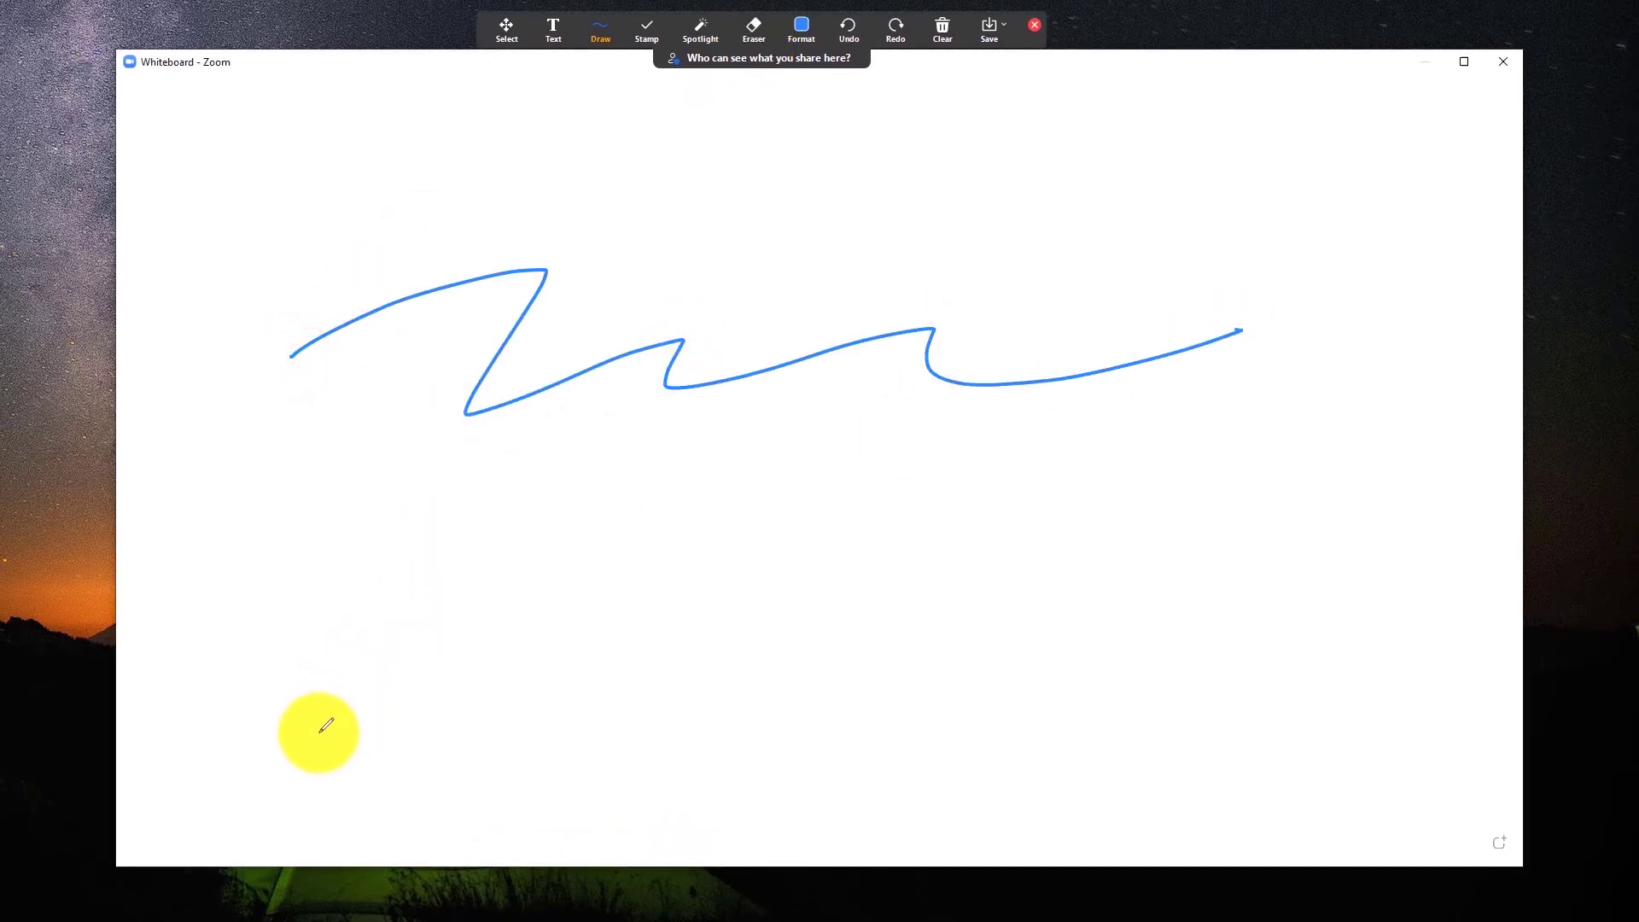
# Try freehand lines and the text "Type things on the screen" on the whiteboard, and clear all drawings
pyautogui.moveTo(319, 731)
pyautogui.mouseDown()
pyautogui.moveTo(549, 555)
pyautogui.moveTo(1100, 225)
pyautogui.mouseUp()
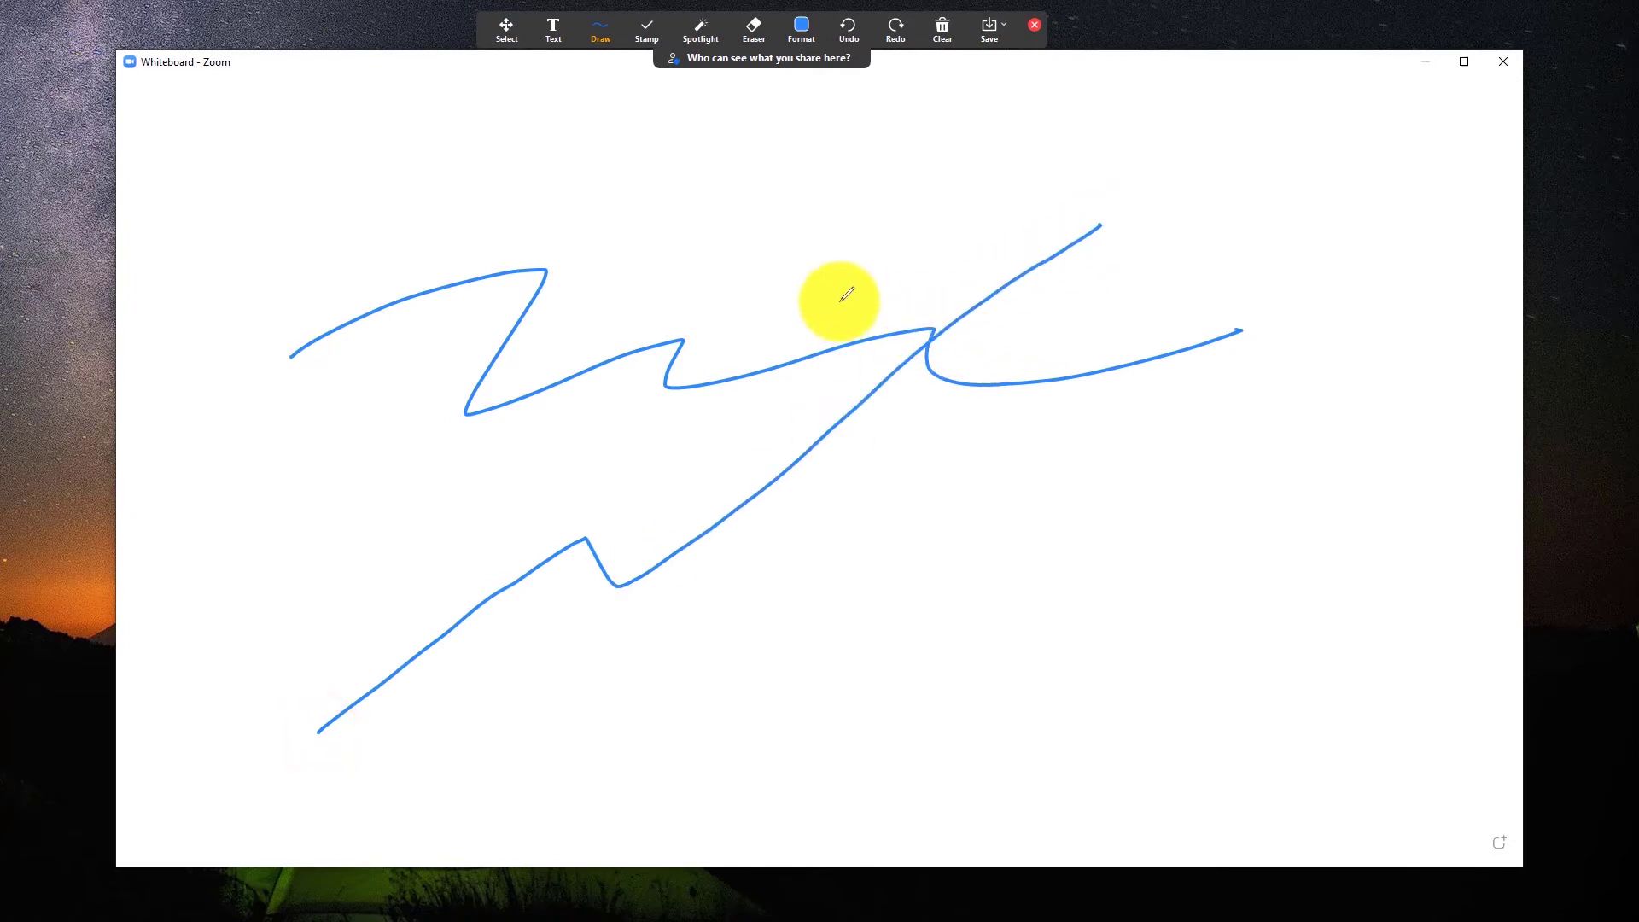
pyautogui.moveTo(770, 258)
pyautogui.mouseDown()
pyautogui.moveTo(905, 504)
pyautogui.moveTo(1322, 708)
pyautogui.mouseUp()
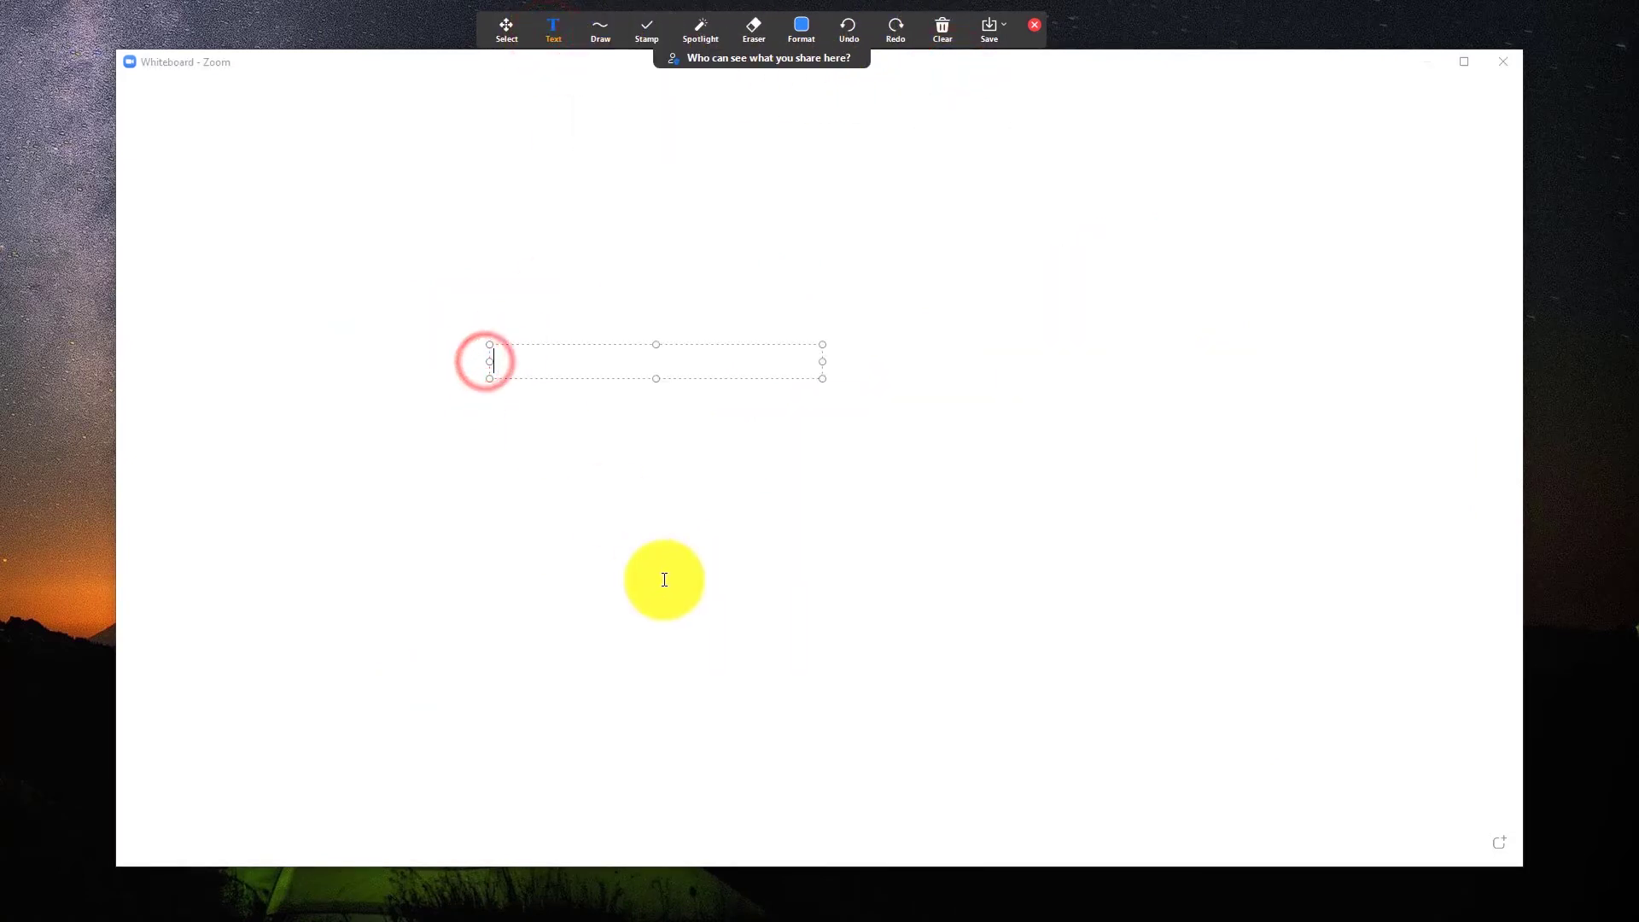
pyautogui.write('Type things on the screen')
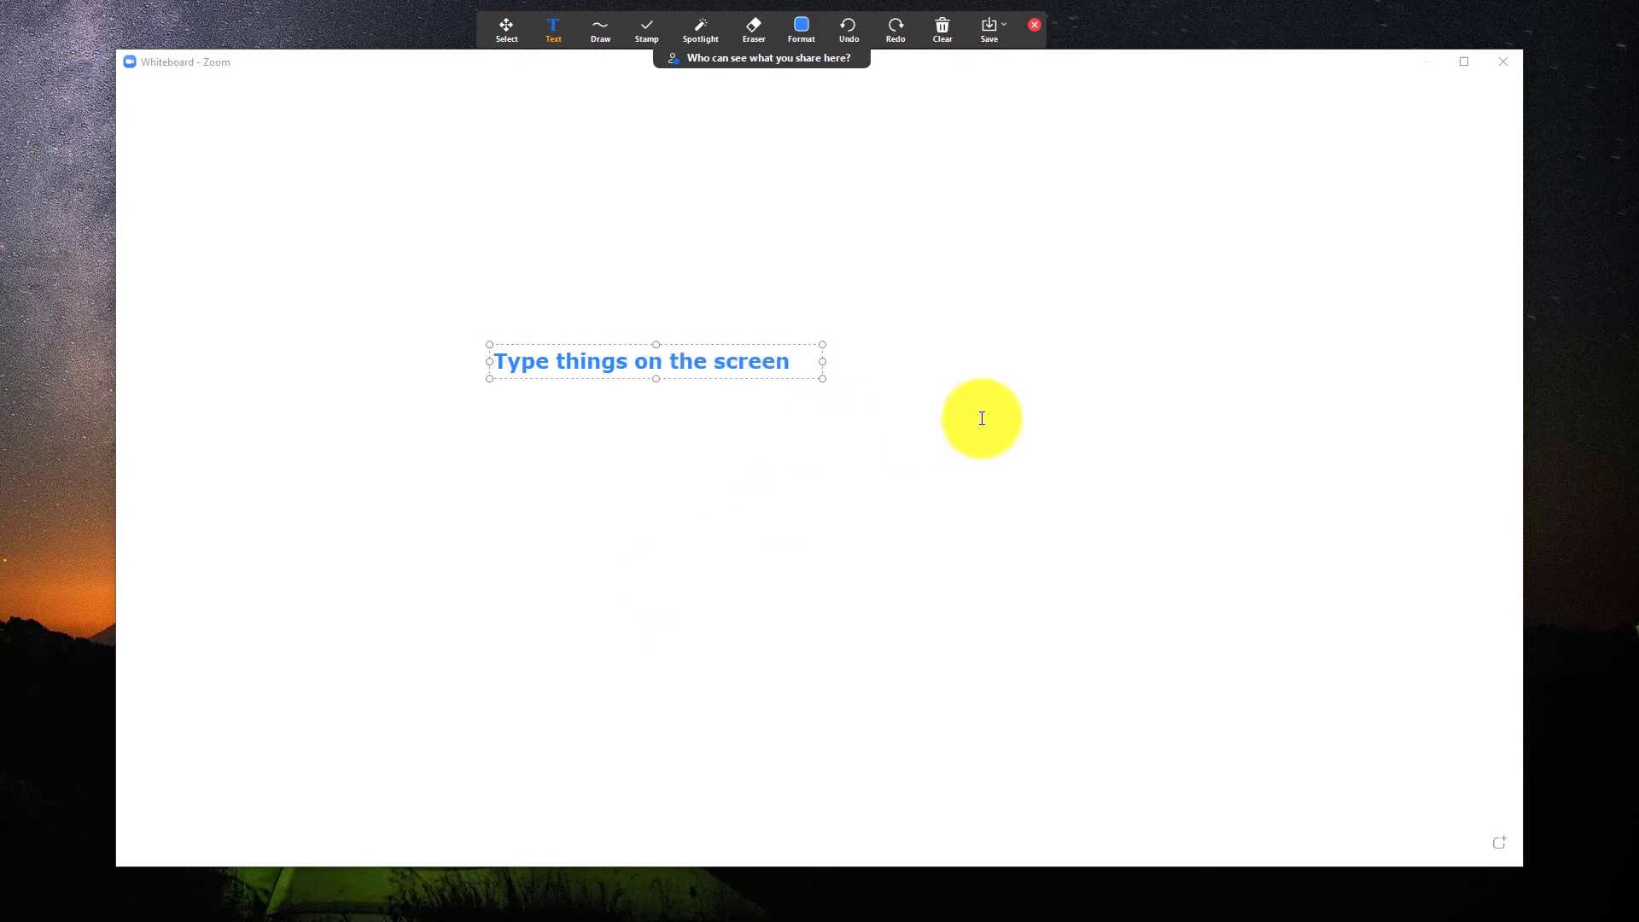
pyautogui.click(946, 40)
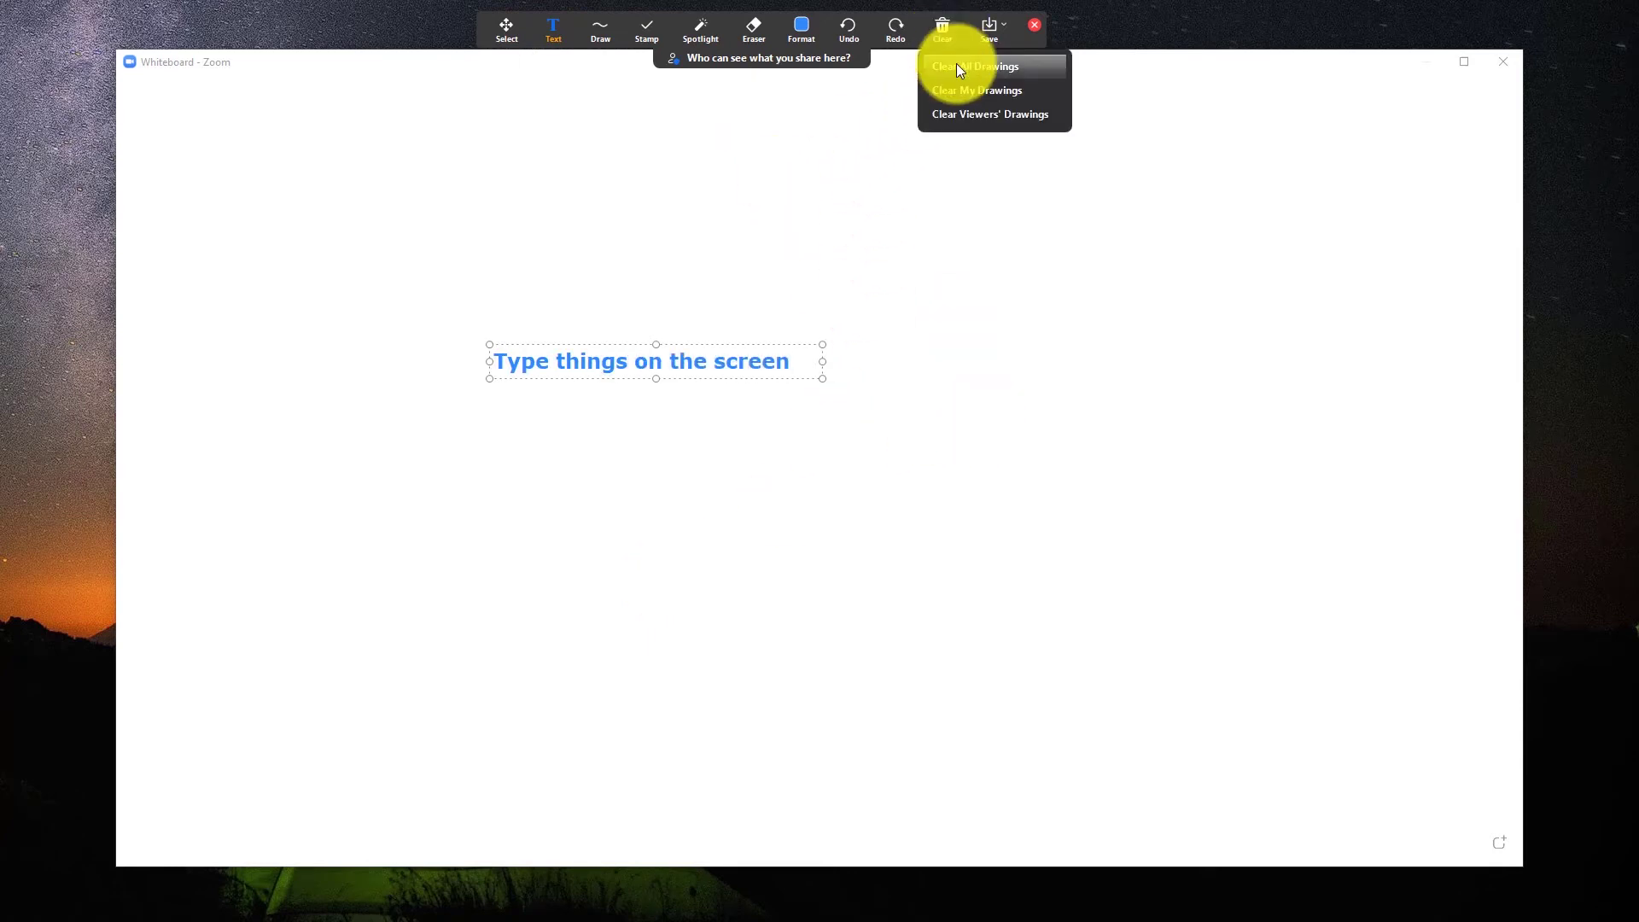
pyautogui.click(956, 64)
# Draw a row of four tall outlined rectangles across the middle of the whiteboard
pyautogui.click(595, 29)
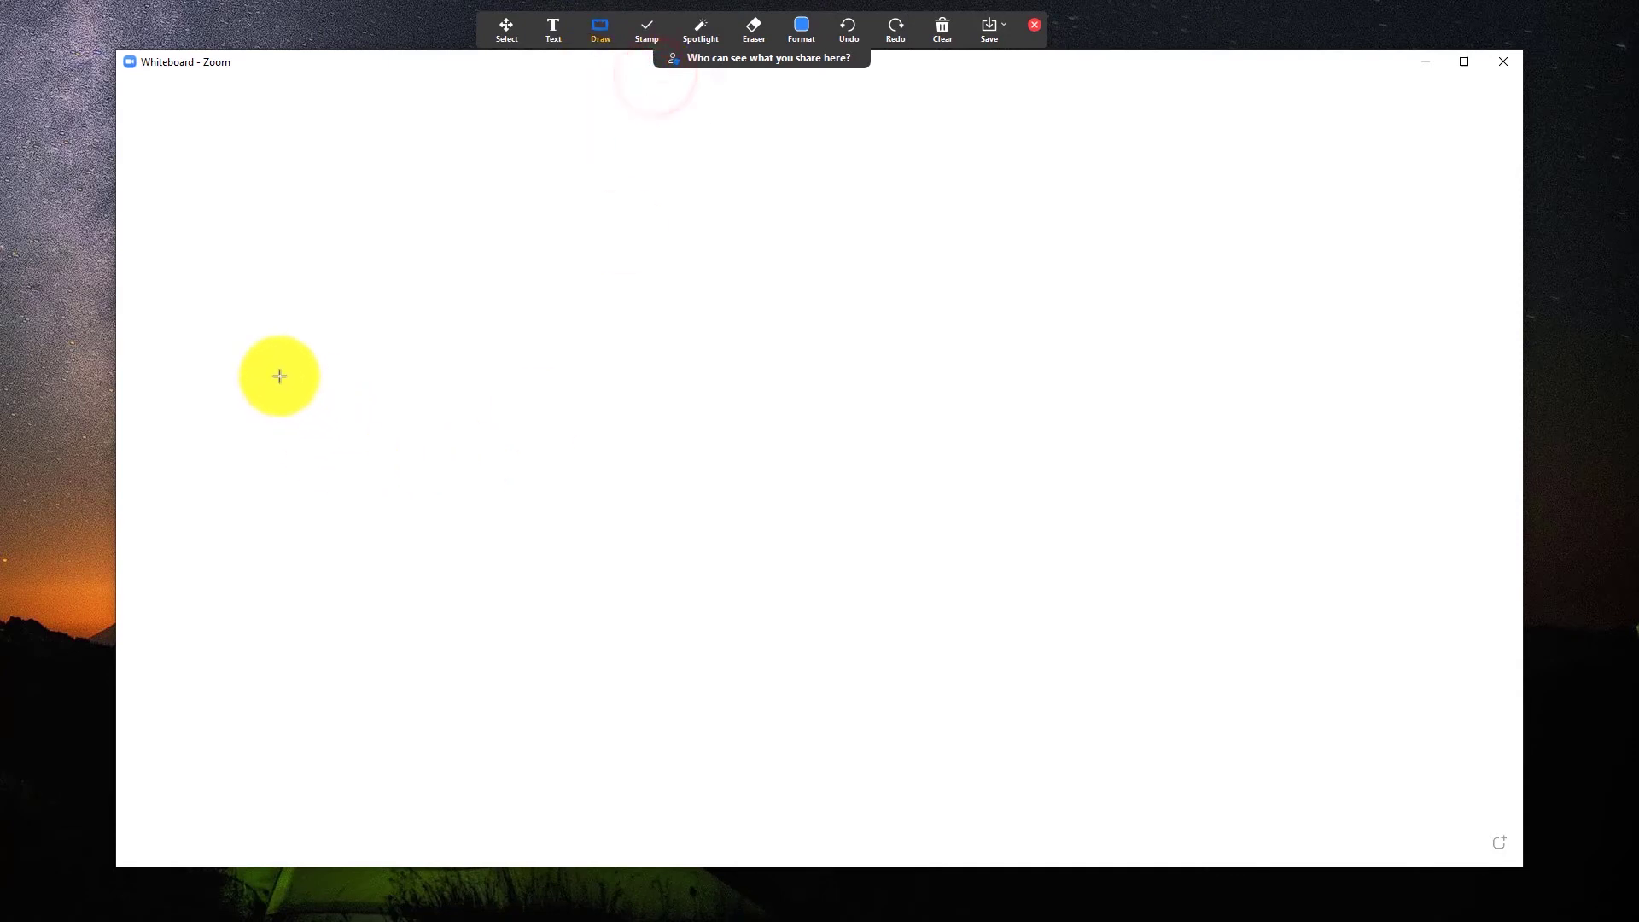
pyautogui.moveTo(280, 376)
pyautogui.mouseDown()
pyautogui.moveTo(449, 627)
pyautogui.moveTo(487, 651)
pyautogui.mouseUp()
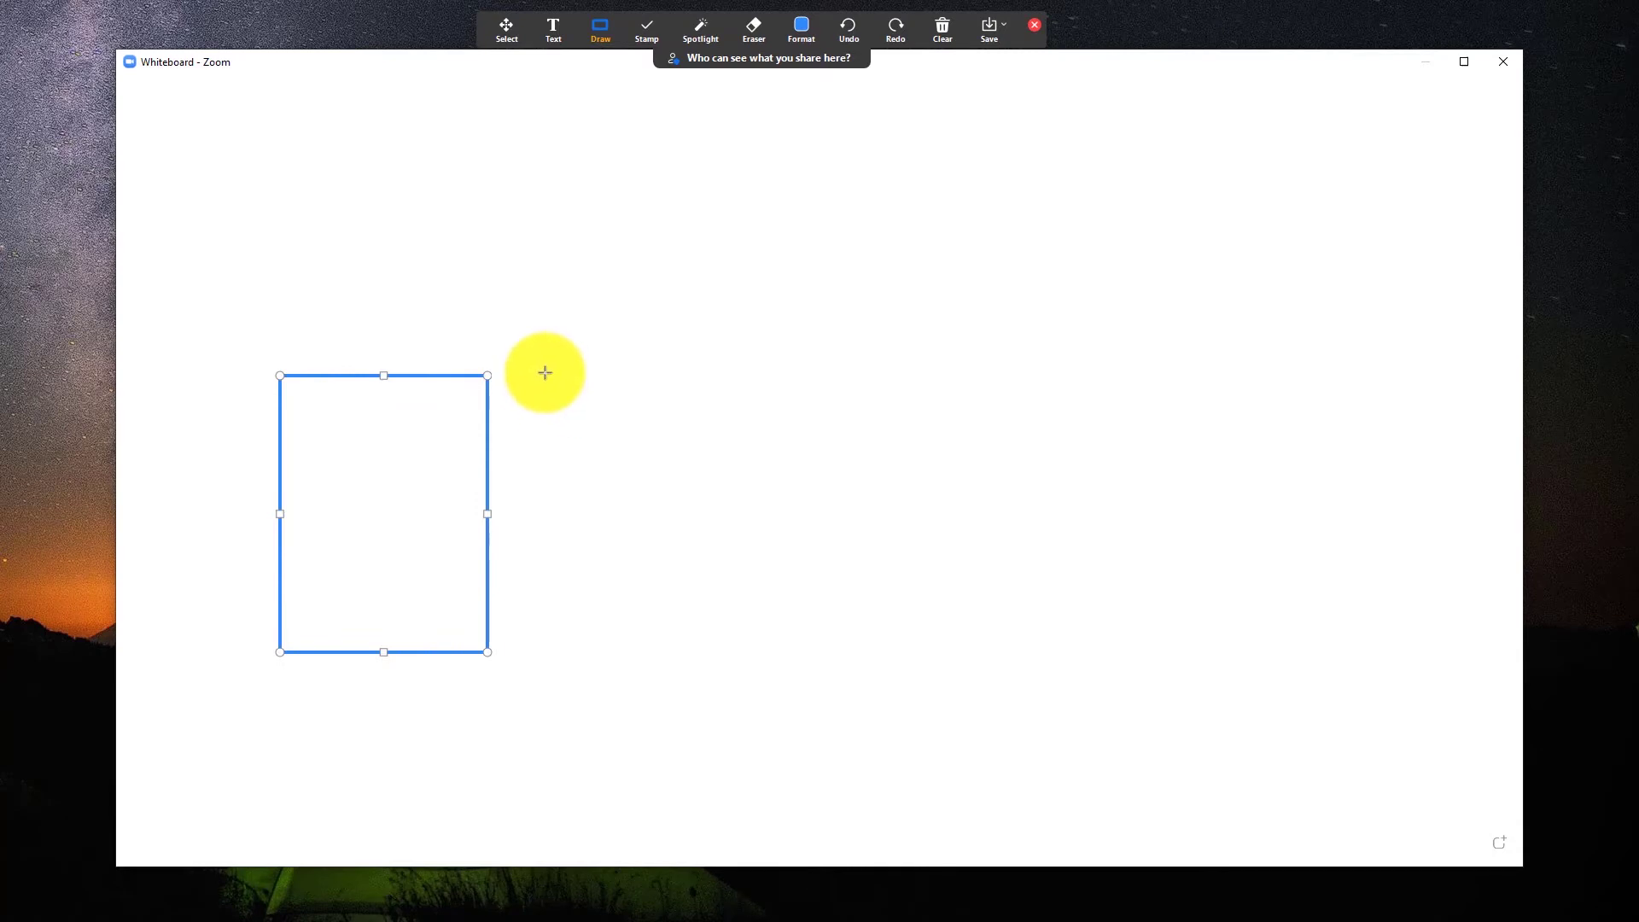
pyautogui.moveTo(545, 372); pyautogui.dragTo(758, 651)
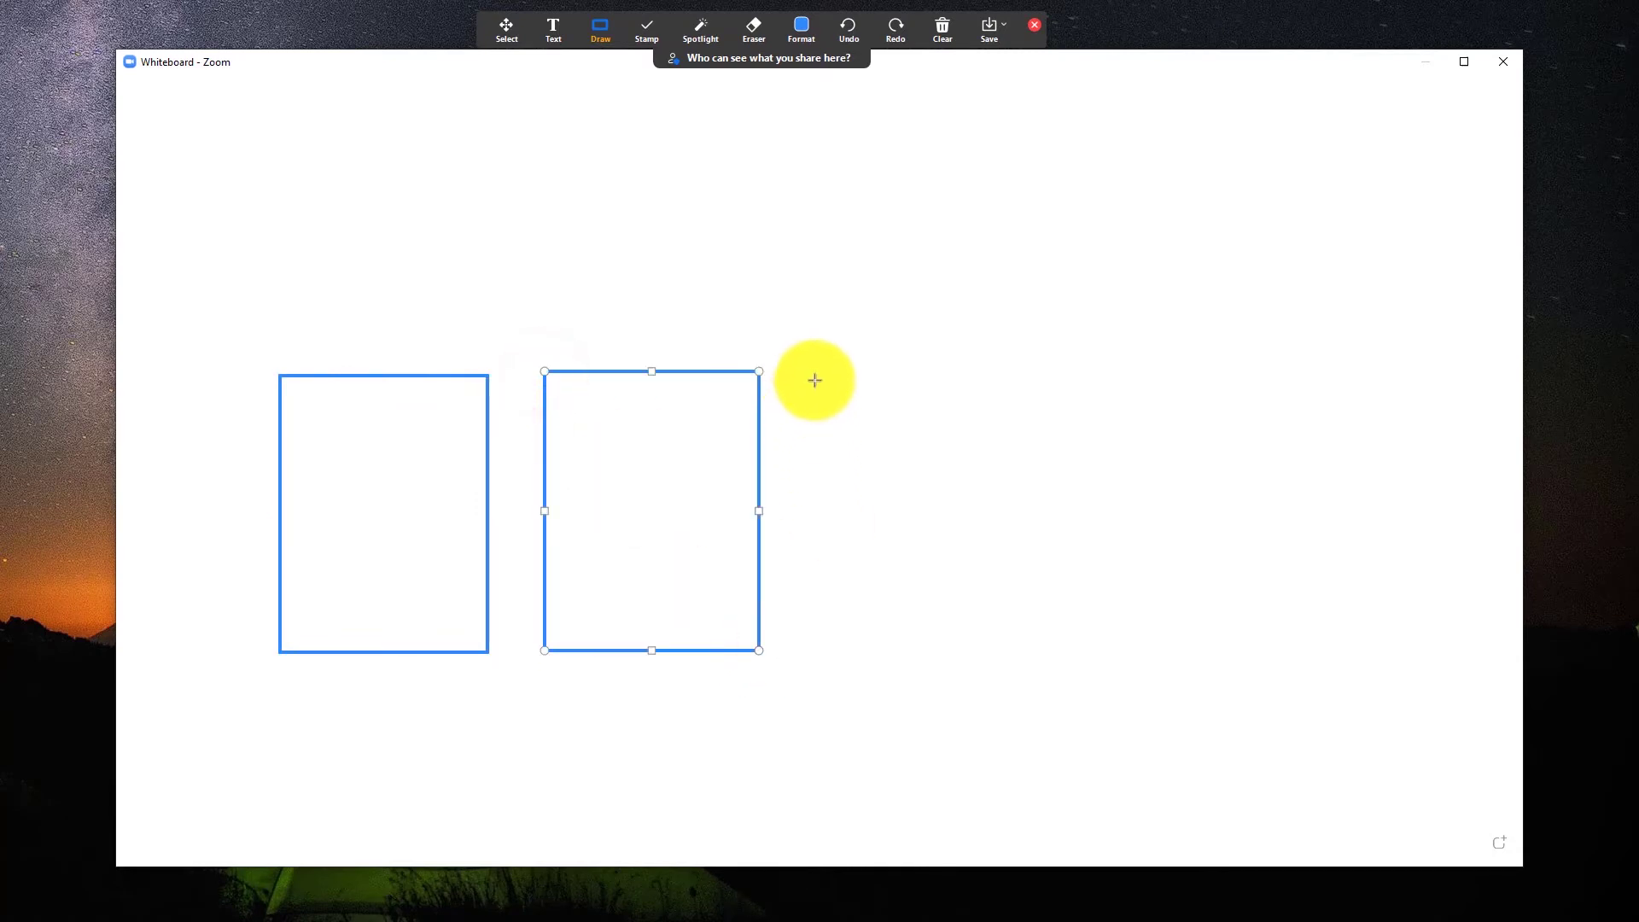
pyautogui.moveTo(803, 368); pyautogui.dragTo(1031, 652)
pyautogui.moveTo(1069, 369); pyautogui.dragTo(1307, 654)
# Draw a semi-transparent filled rectangle and a solid filled circle above the row of outlined rectangles
pyautogui.click(601, 29)
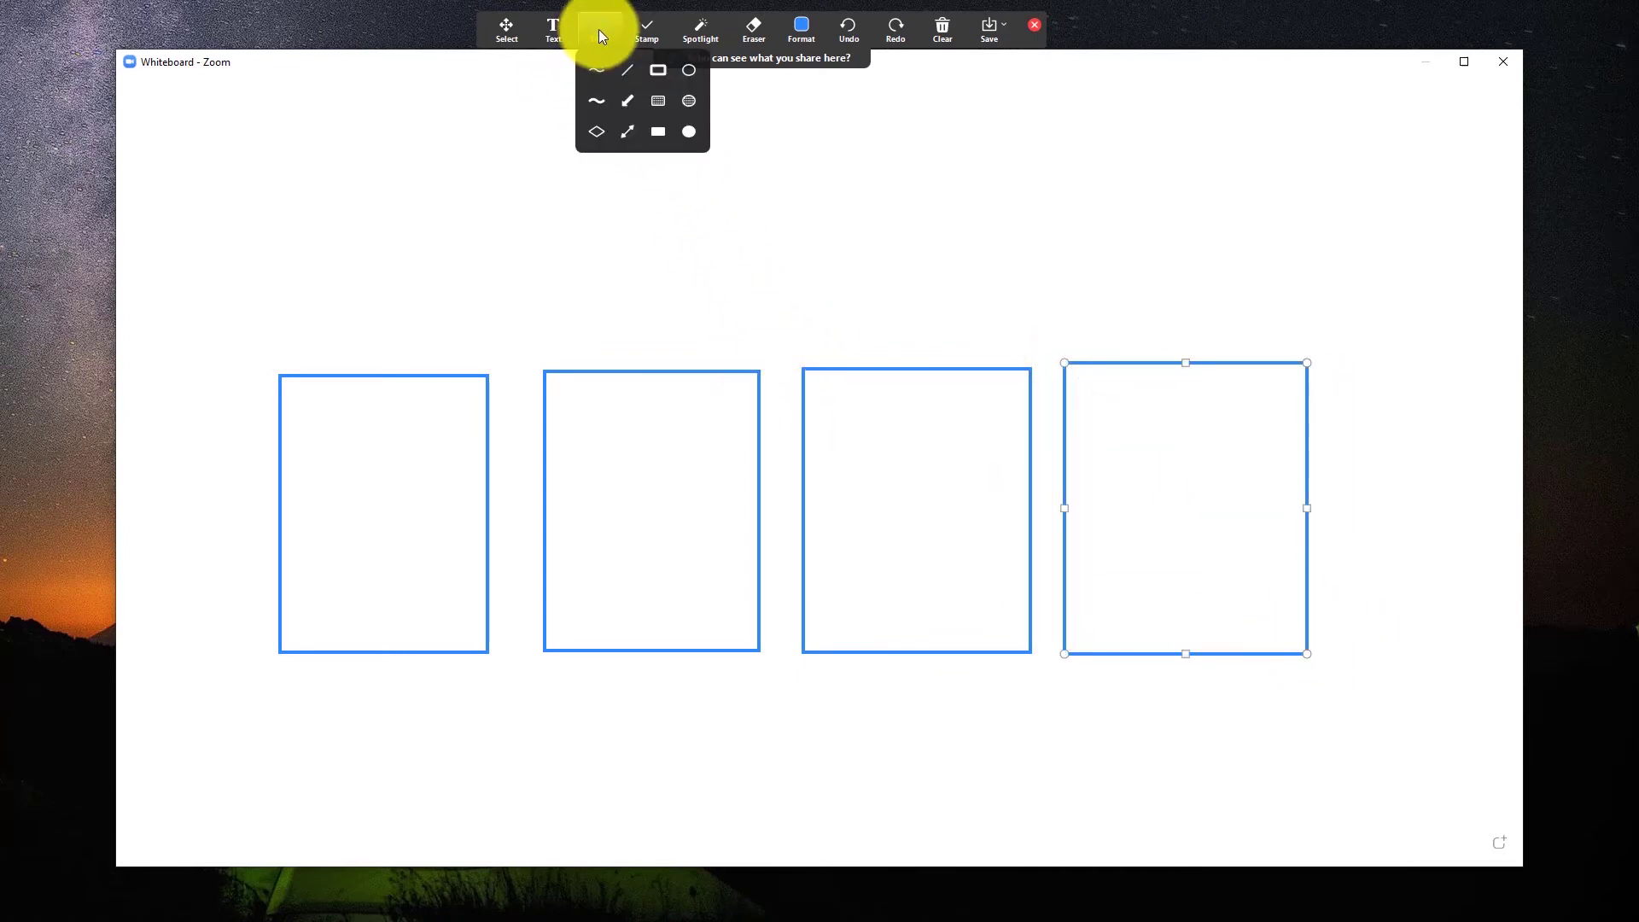
pyautogui.click(657, 102)
pyautogui.moveTo(459, 134); pyautogui.dragTo(665, 298)
pyautogui.click(601, 29)
pyautogui.click(685, 137)
pyautogui.moveTo(841, 184); pyautogui.dragTo(969, 320)
# Draw arrows pointing to the filled rectangle, the circle and the fourth outlined rectangle, plus one from that rectangle toward the upper-right corner
pyautogui.click(601, 29)
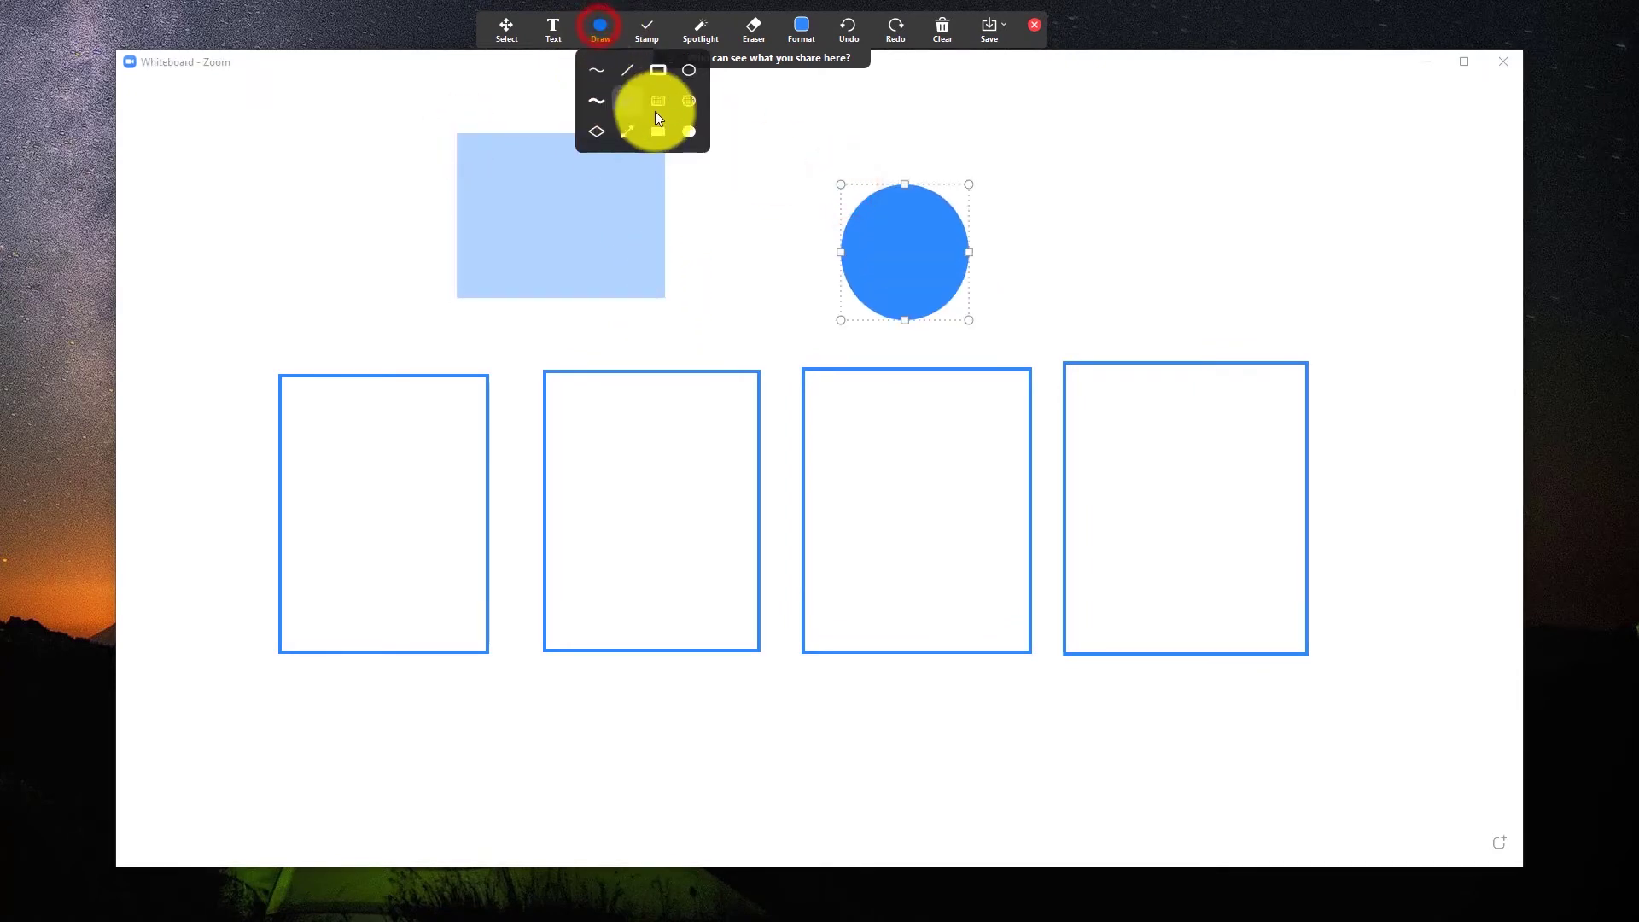
pyautogui.click(623, 104)
pyautogui.moveTo(318, 217); pyautogui.dragTo(454, 236)
pyautogui.moveTo(774, 187); pyautogui.dragTo(841, 239)
pyautogui.moveTo(979, 769); pyautogui.dragTo(1064, 637)
pyautogui.moveTo(1267, 397); pyautogui.dragTo(1418, 152)
# Draw two temporary strokes around the circle with the Vanishing Pen
pyautogui.click(593, 31)
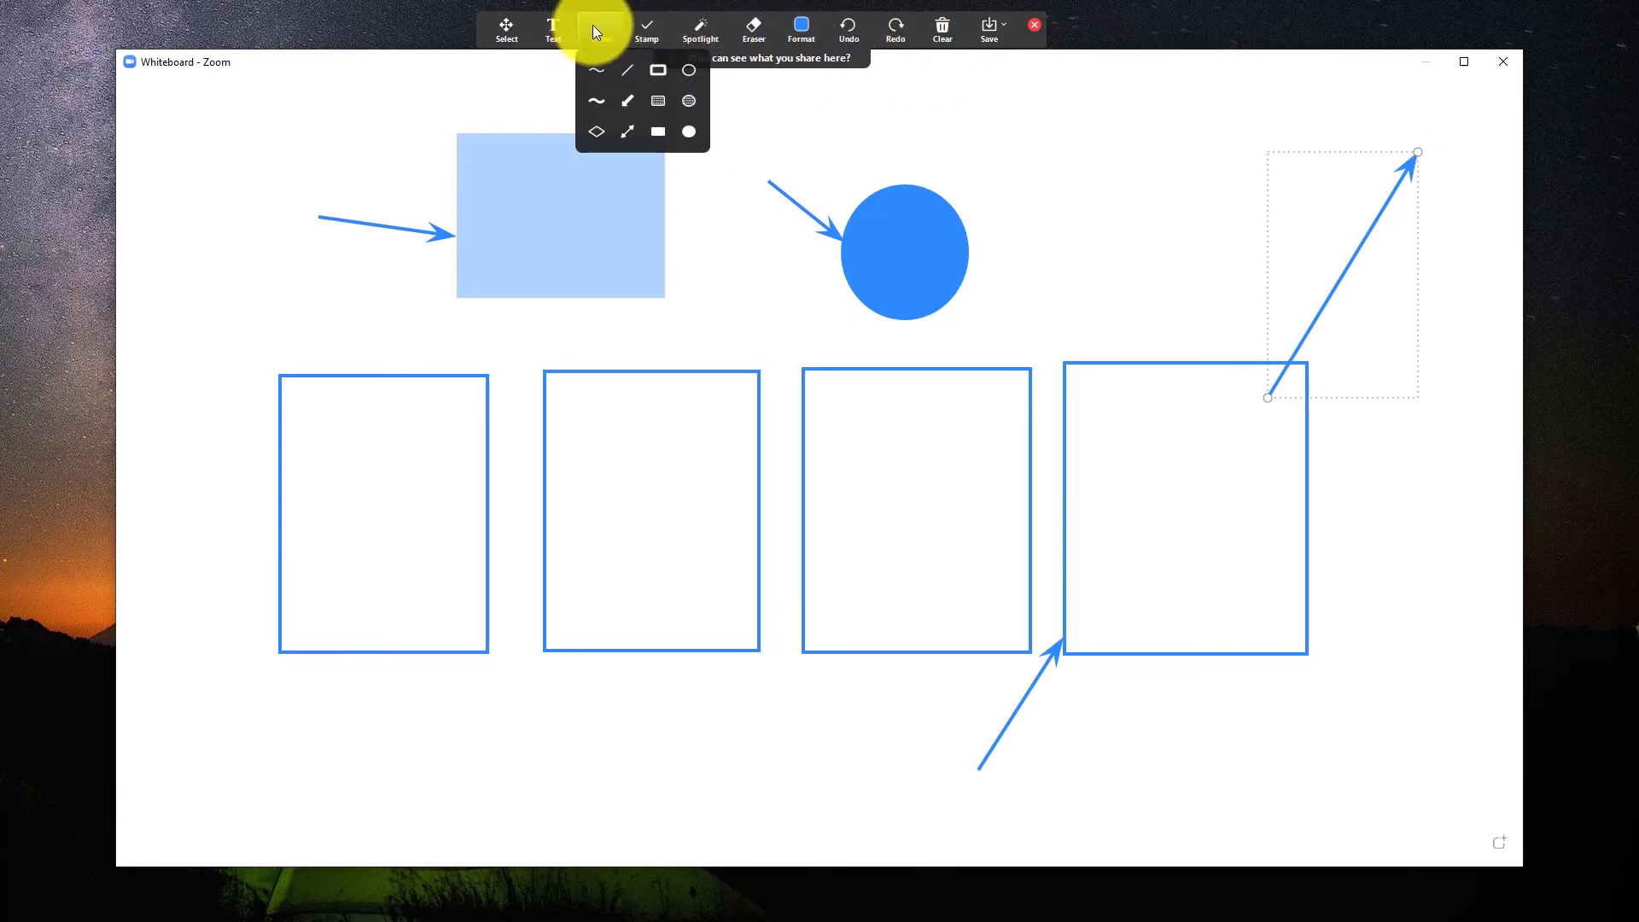
pyautogui.click(688, 36)
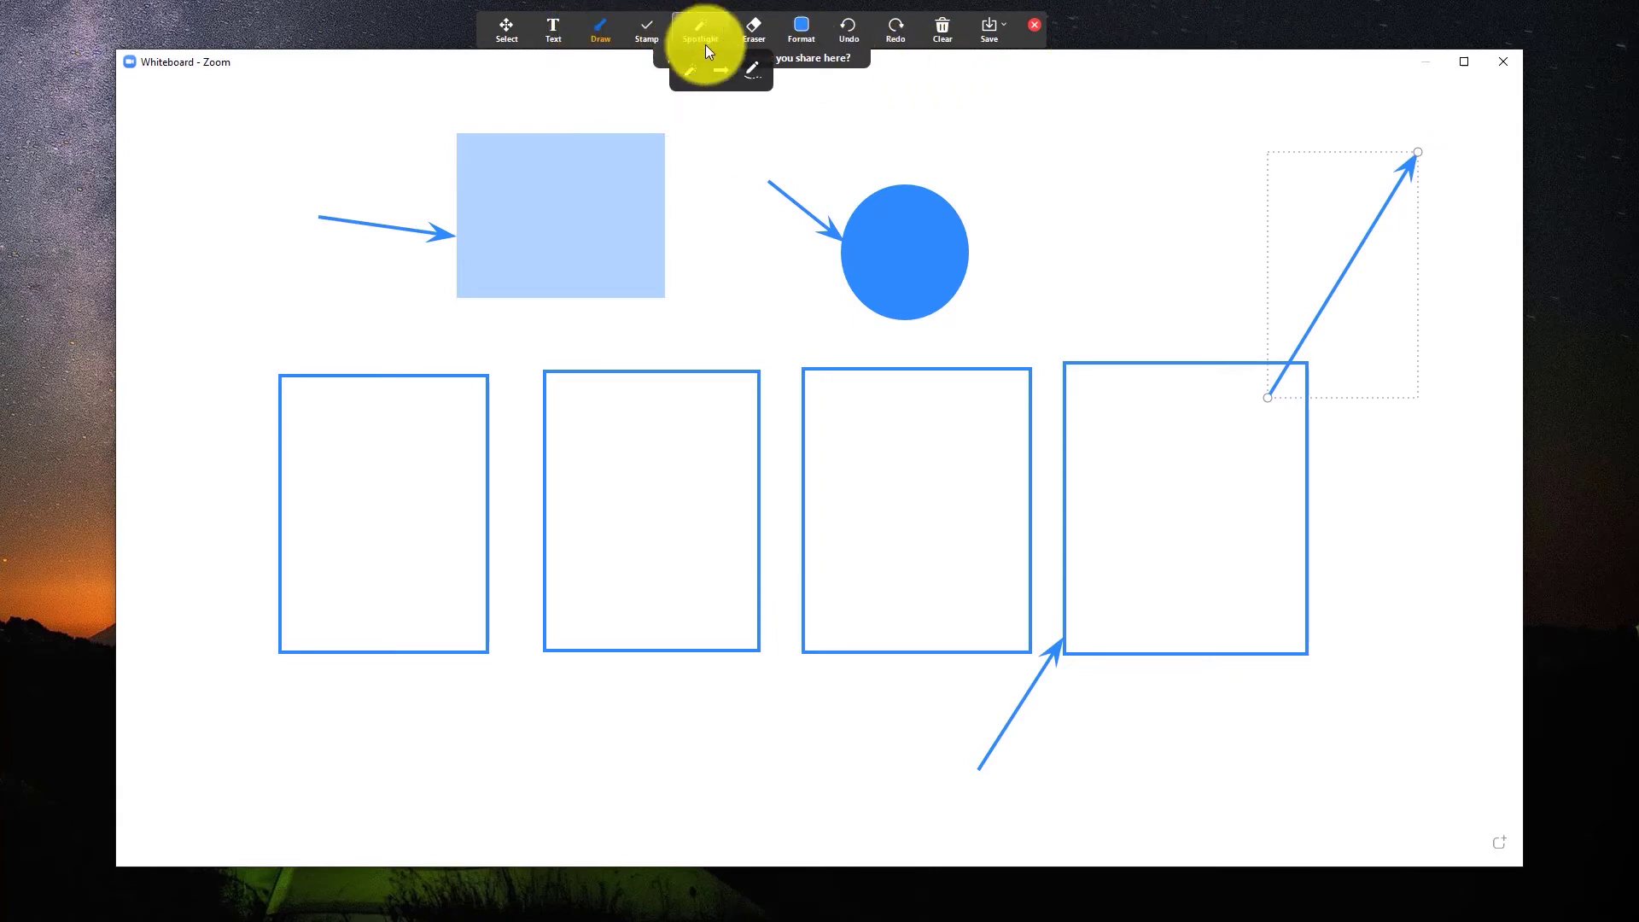
pyautogui.click(742, 75)
pyautogui.moveTo(744, 262); pyautogui.dragTo(1092, 324)
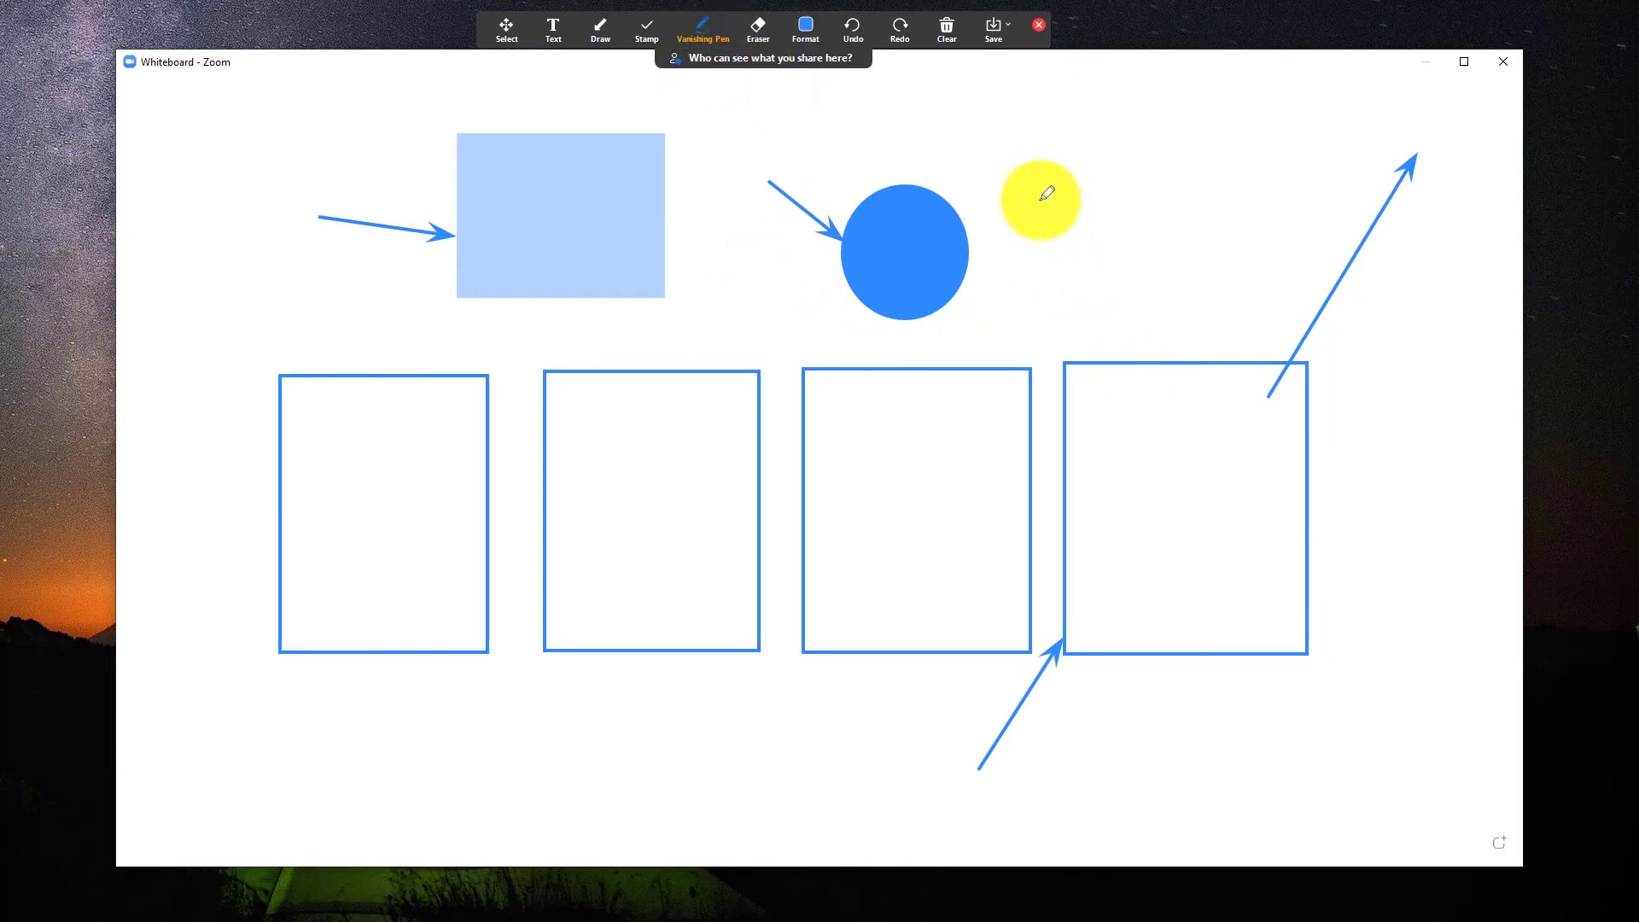
pyautogui.moveTo(1043, 192); pyautogui.dragTo(1315, 231)
# Point out the circle, the first outlined rectangle and the fourth outlined rectangle with the name-tagged Spotlight arrow
pyautogui.click(705, 32)
pyautogui.click(719, 69)
pyautogui.click(801, 281)
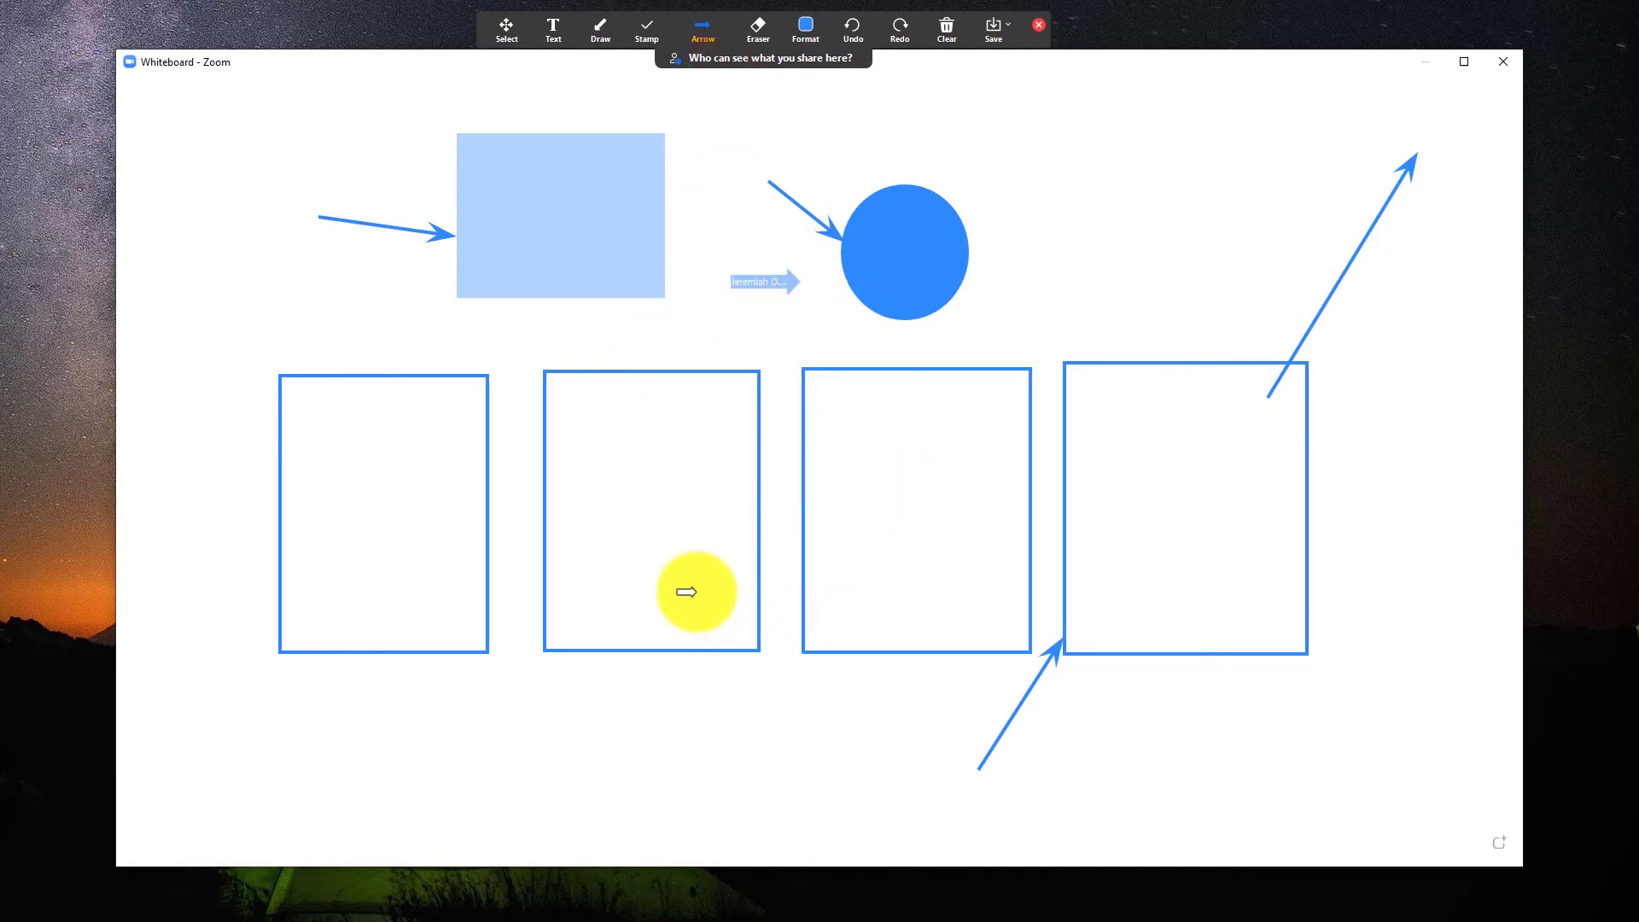
pyautogui.click(261, 550)
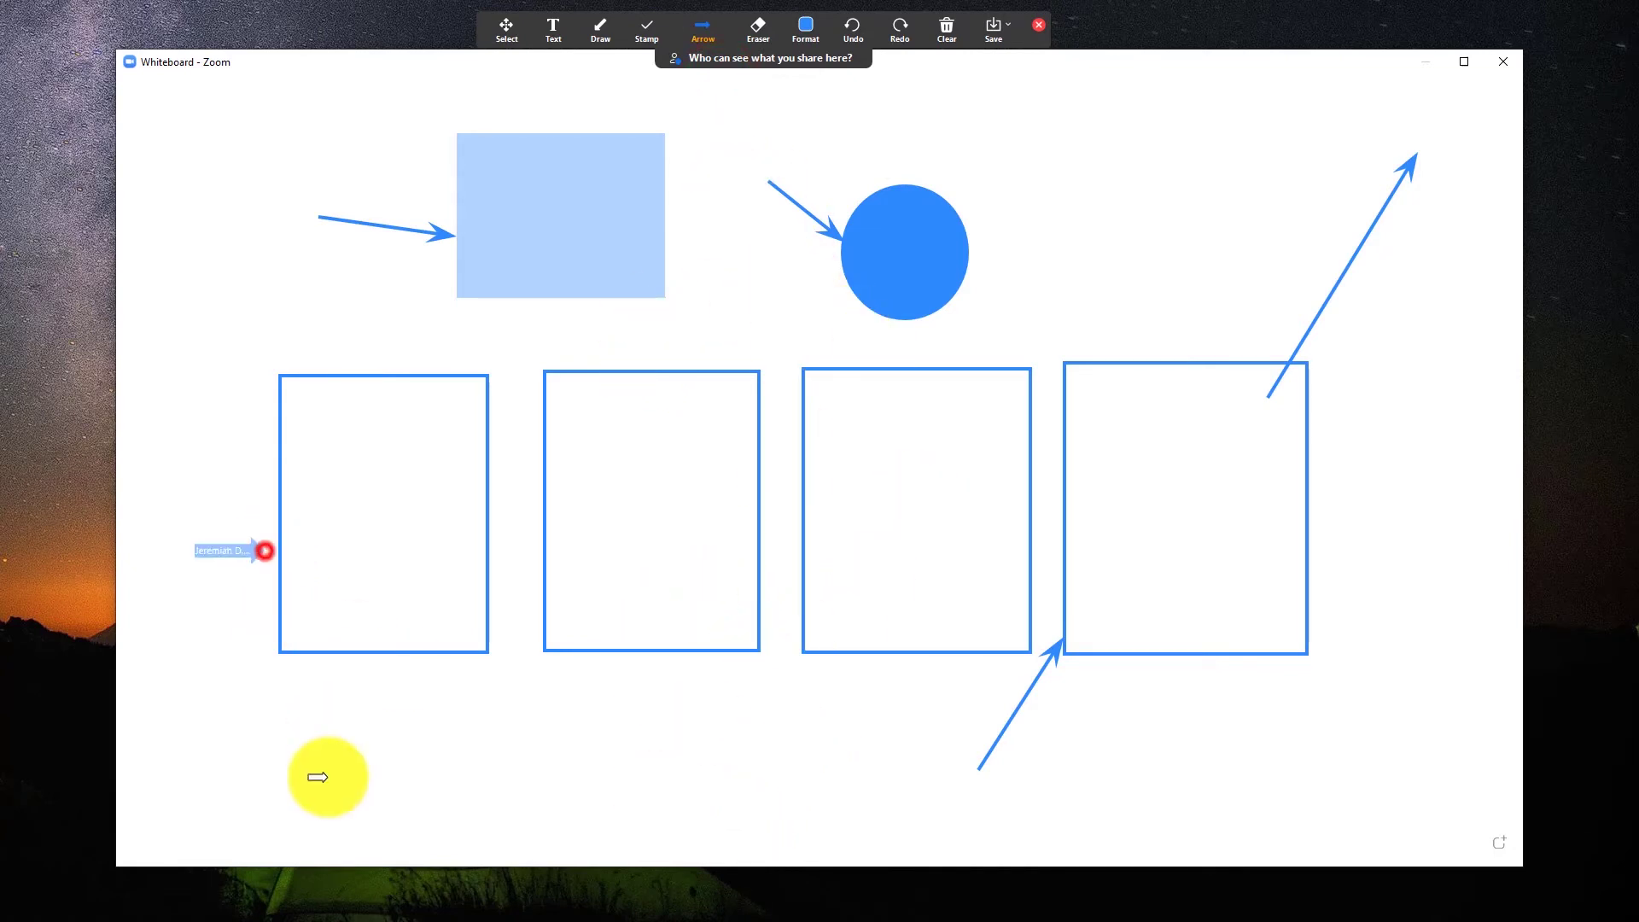
pyautogui.click(1051, 422)
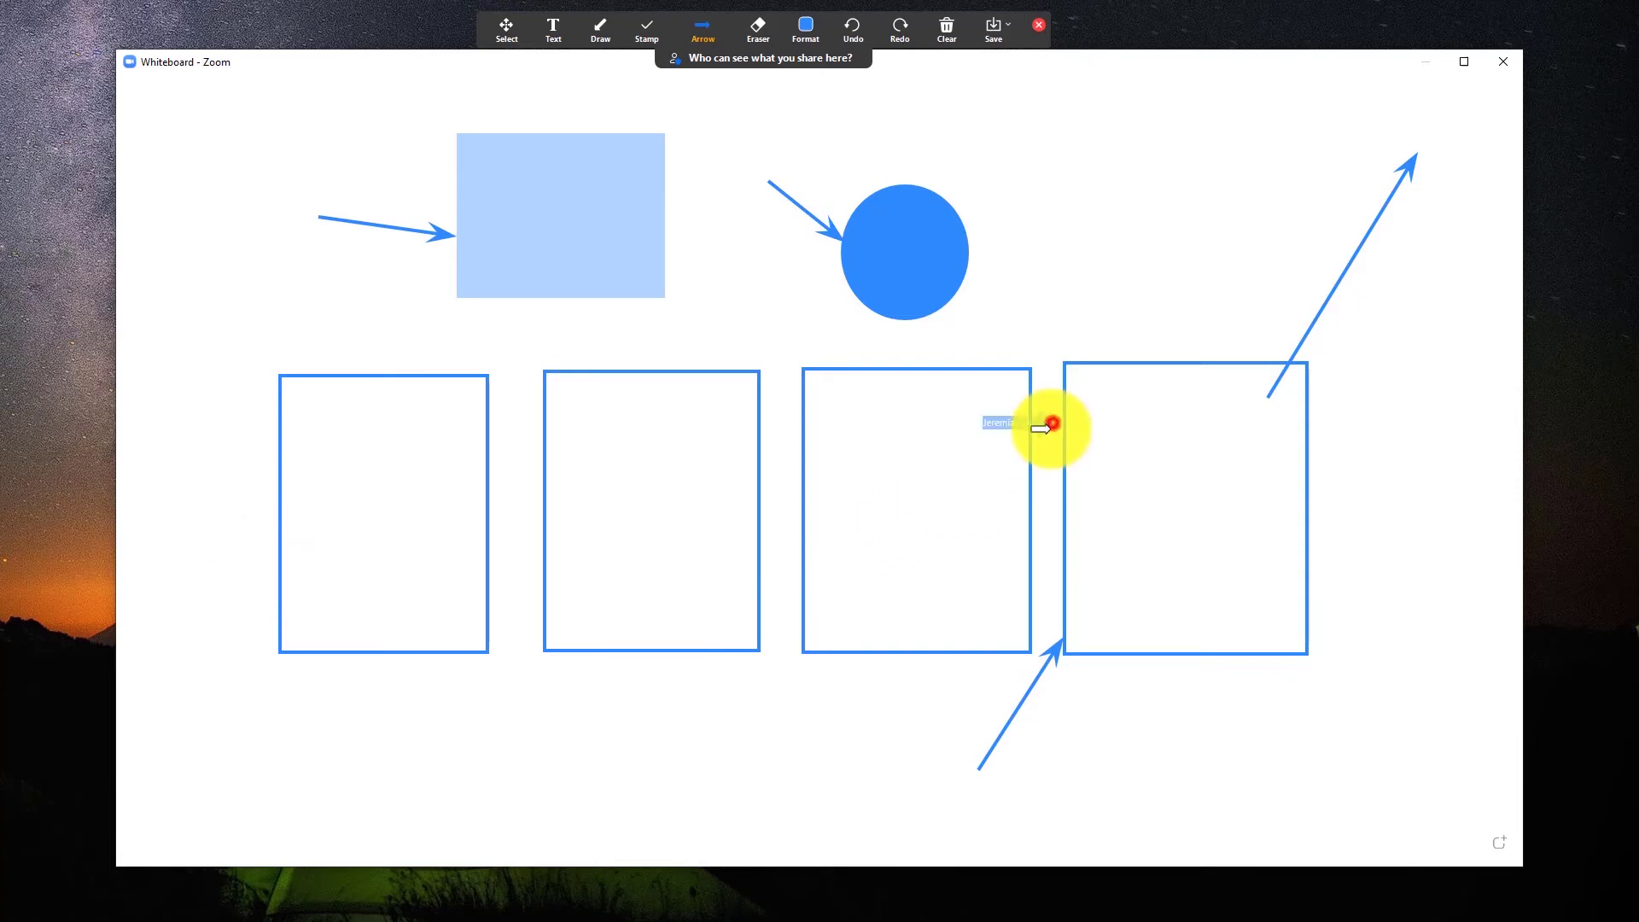
# Stamp a heart inside the second outlined rectangle and another inside the first
pyautogui.click(650, 31)
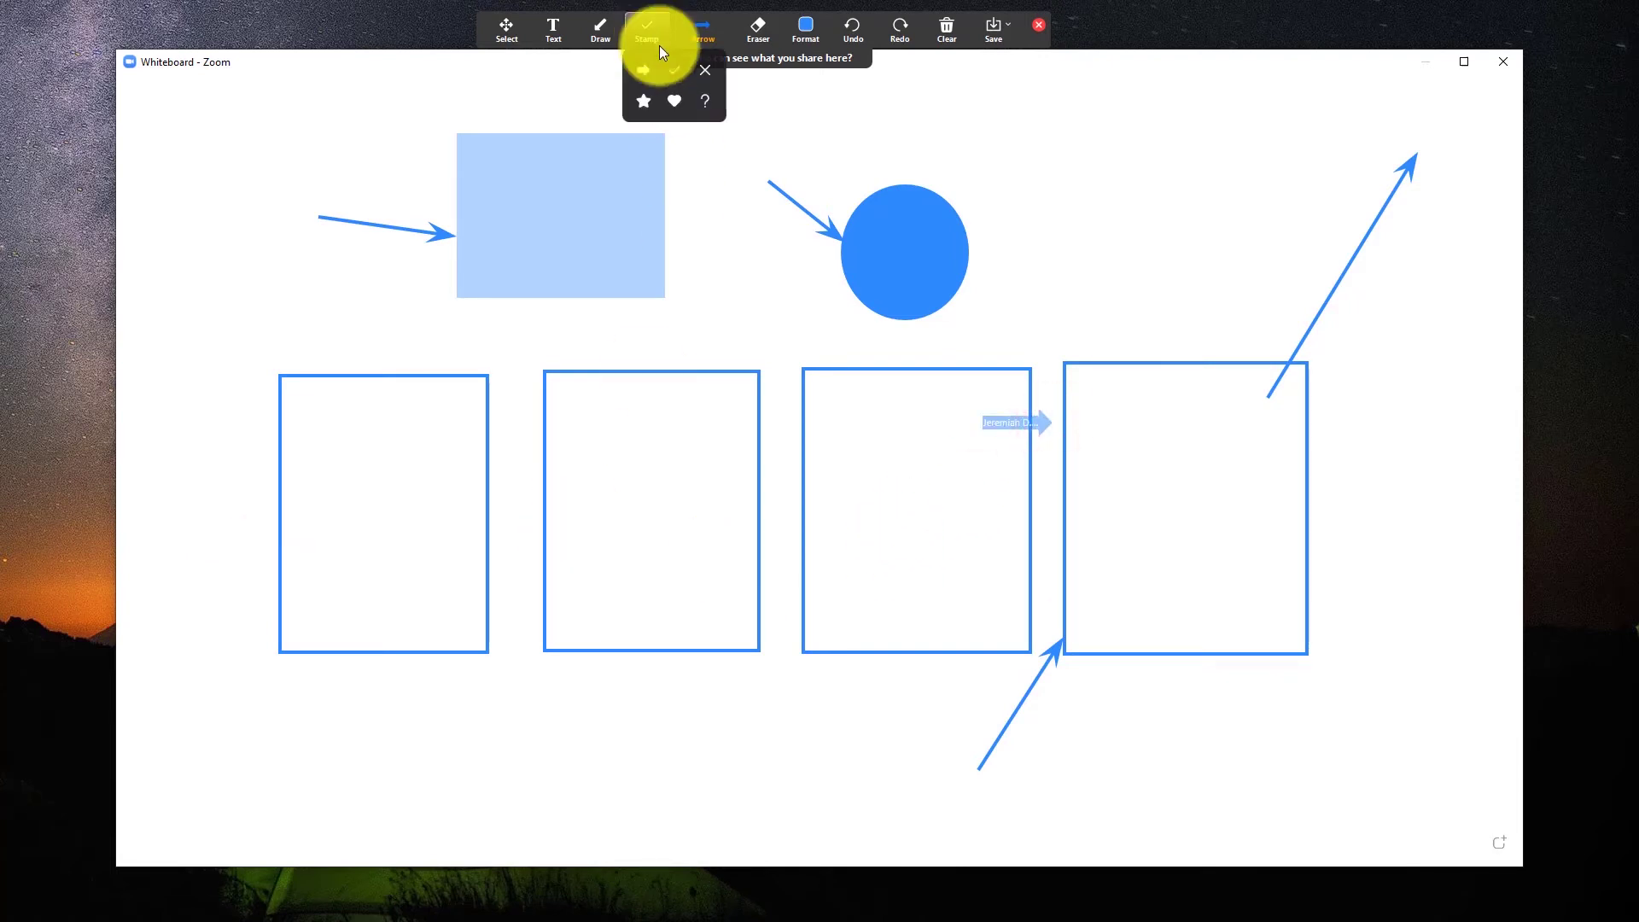
pyautogui.click(674, 100)
pyautogui.click(745, 462)
pyautogui.click(458, 406)
# Stamp three arrows in a column between the first and second outlined rectangles
pyautogui.click(650, 29)
pyautogui.click(645, 68)
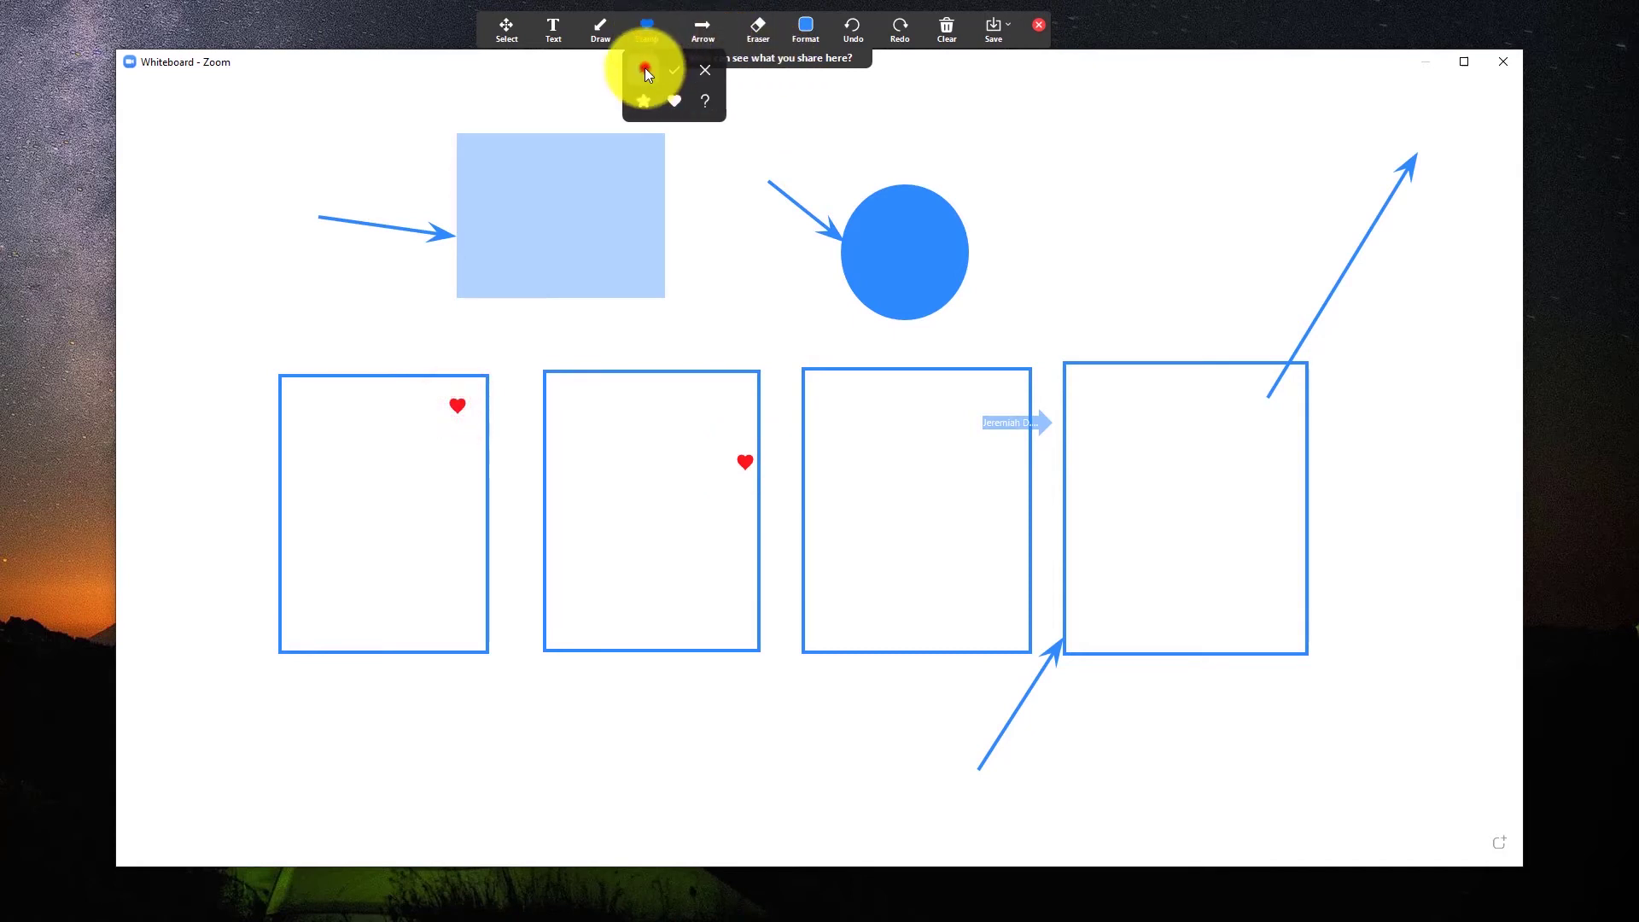
pyautogui.click(525, 426)
pyautogui.click(522, 502)
pyautogui.click(529, 614)
# Stamp an X just below and beside the filled circle
pyautogui.click(603, 32)
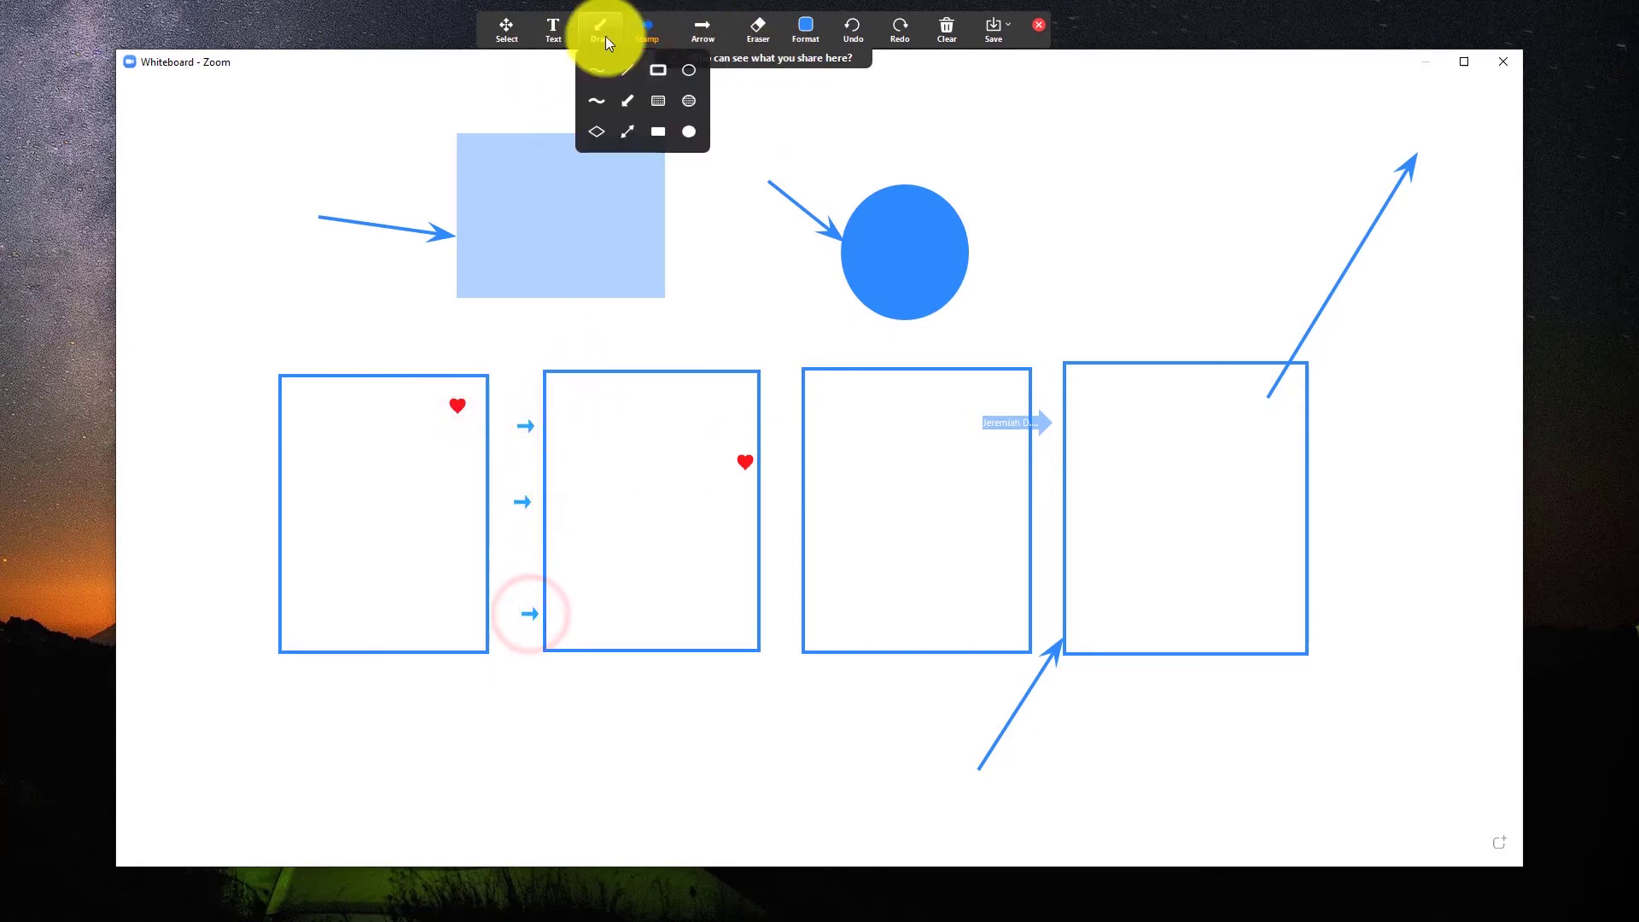
pyautogui.click(650, 29)
pyautogui.click(695, 70)
pyautogui.click(795, 311)
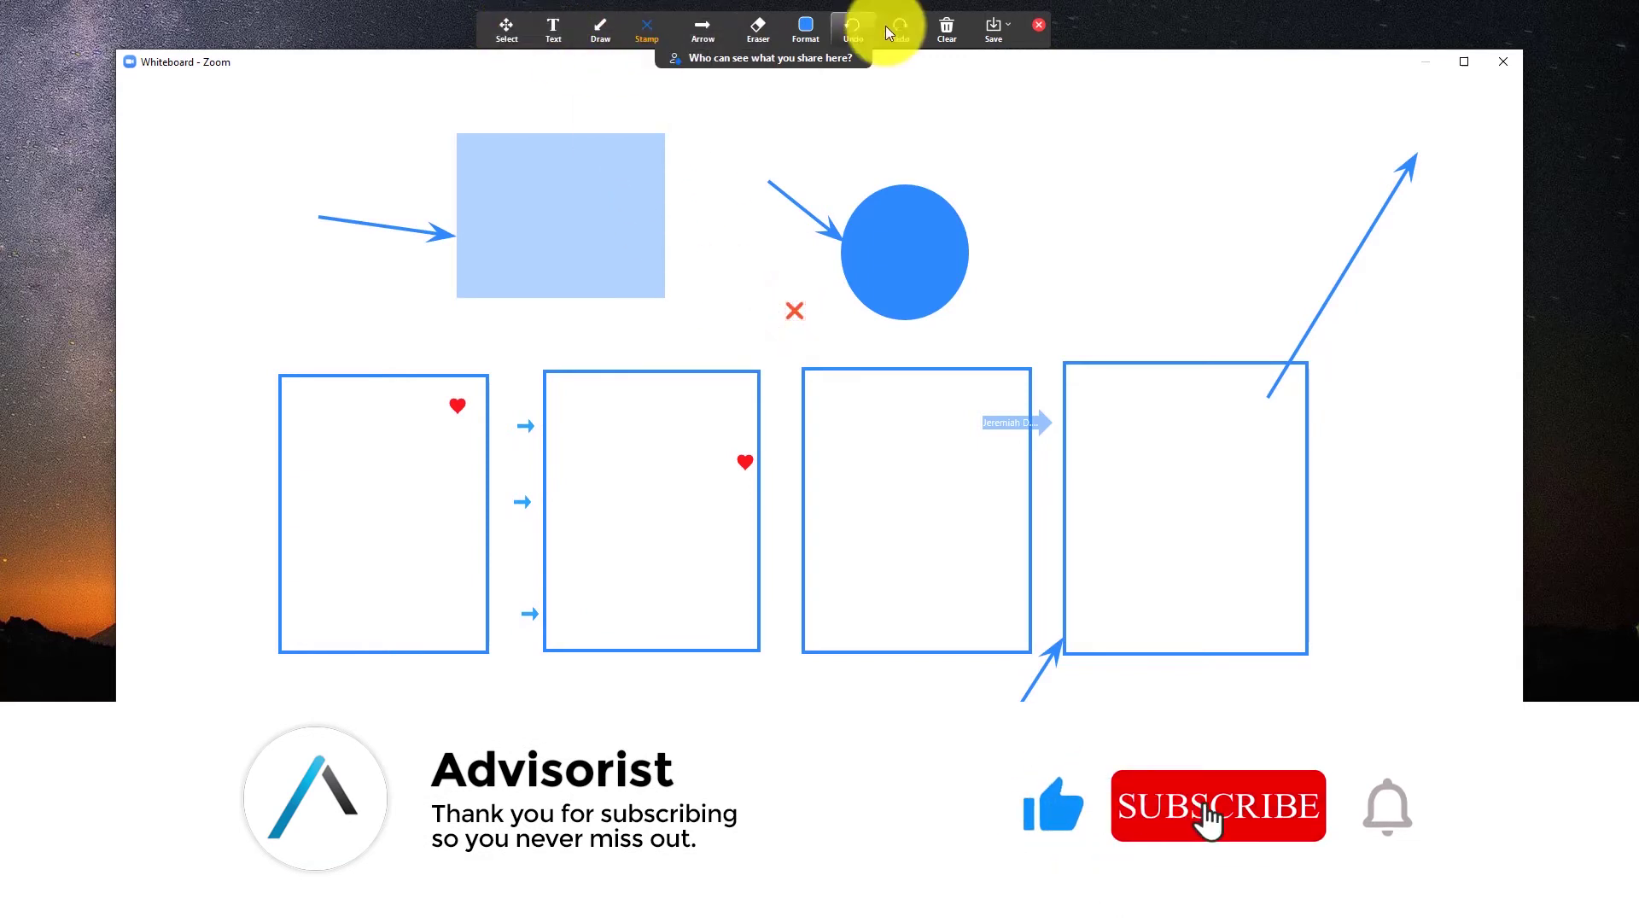
# Try a green drawing colour in the whiteboard's format options and choose font size 14
pyautogui.click(803, 31)
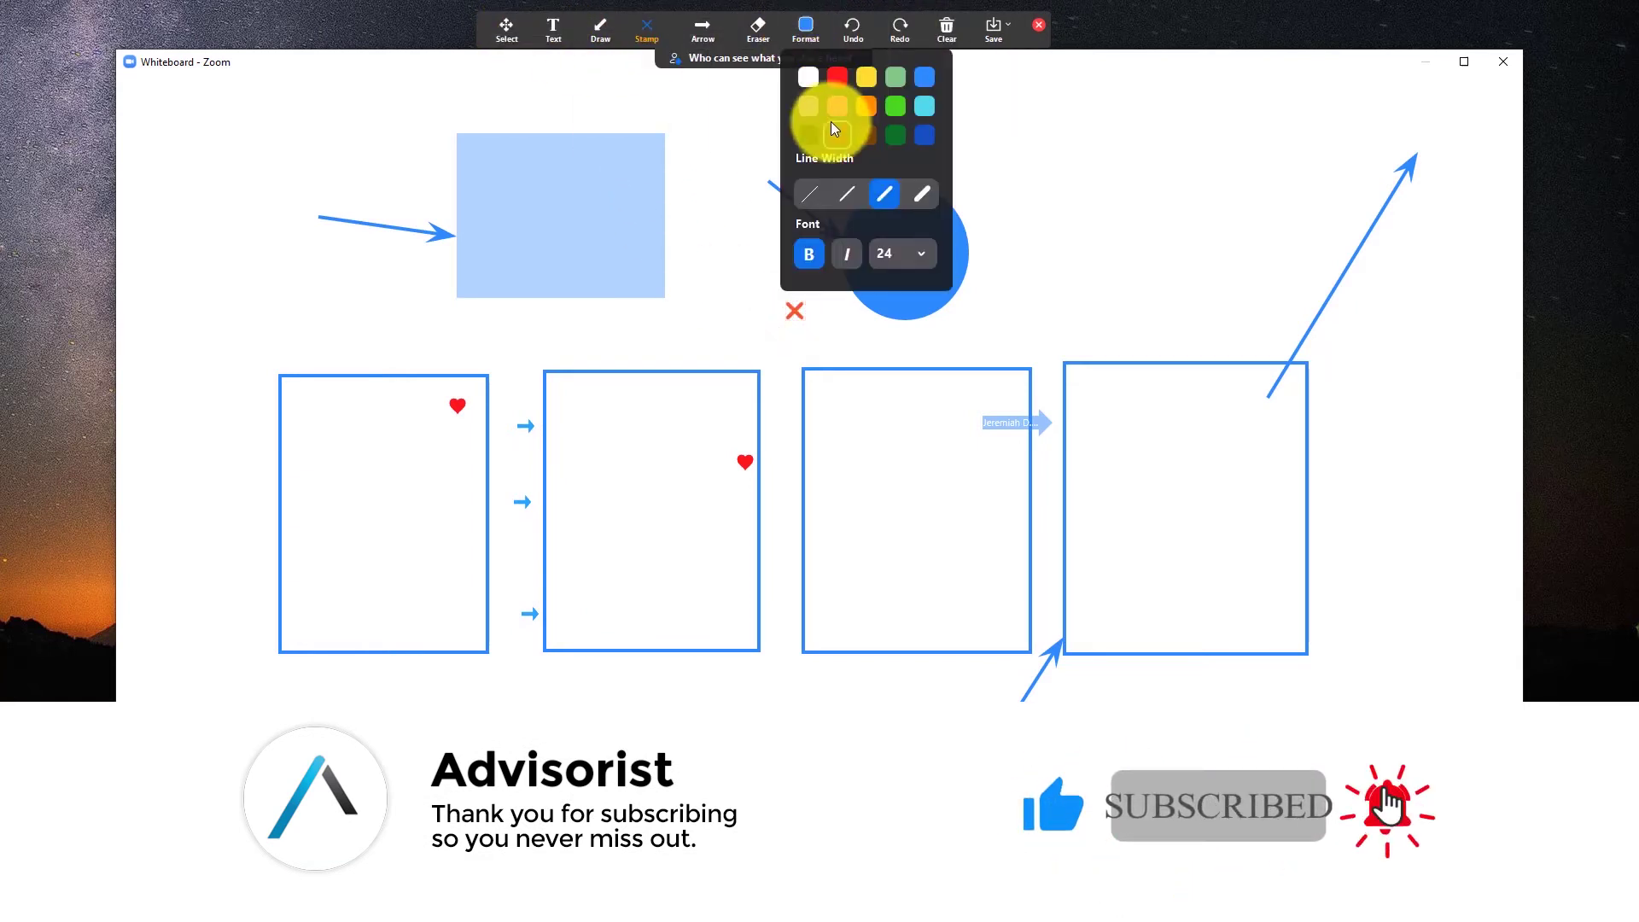
pyautogui.click(890, 106)
pyautogui.click(807, 41)
pyautogui.click(921, 256)
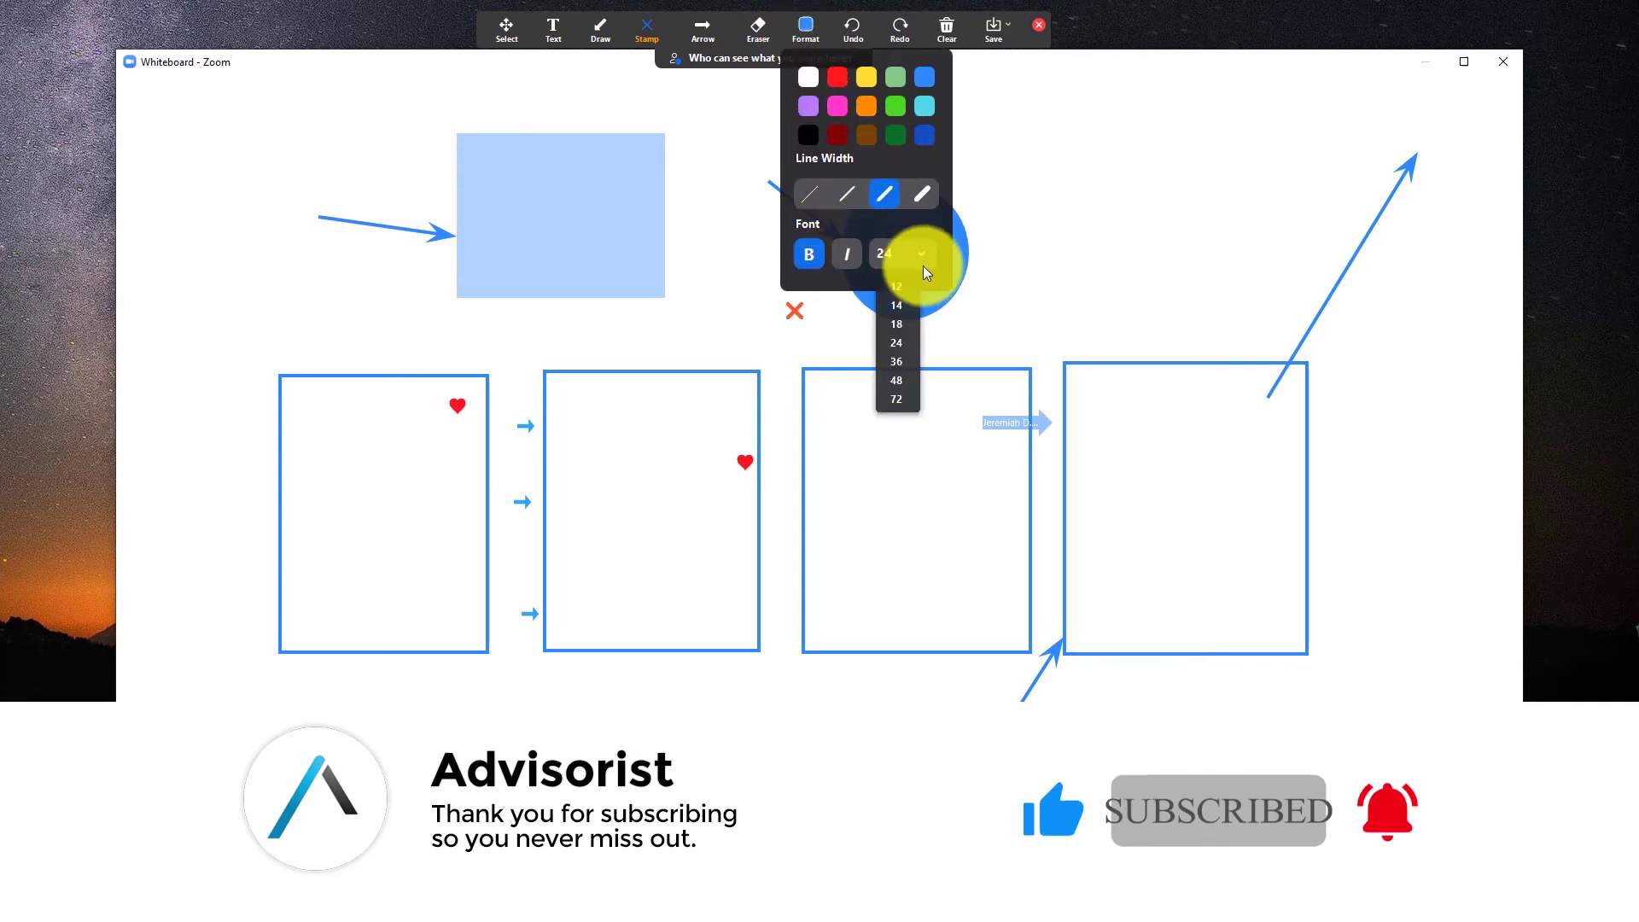
pyautogui.click(892, 305)
# Clear all drawings from the whiteboard, including the shapes, arrows and stamps
pyautogui.click(939, 31)
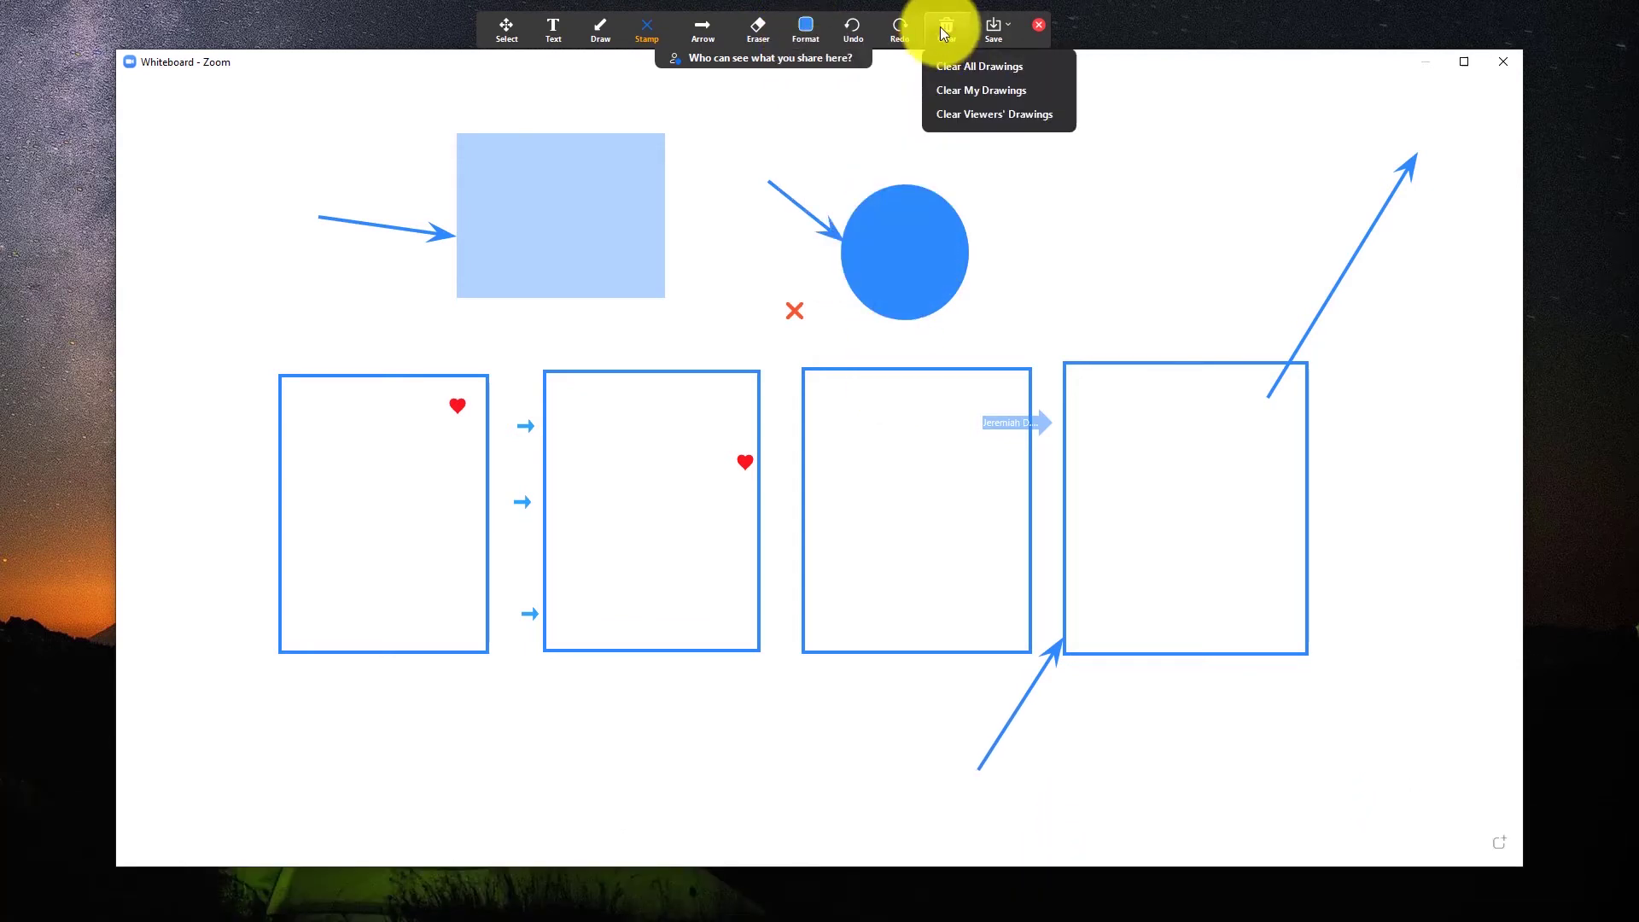
pyautogui.click(955, 72)
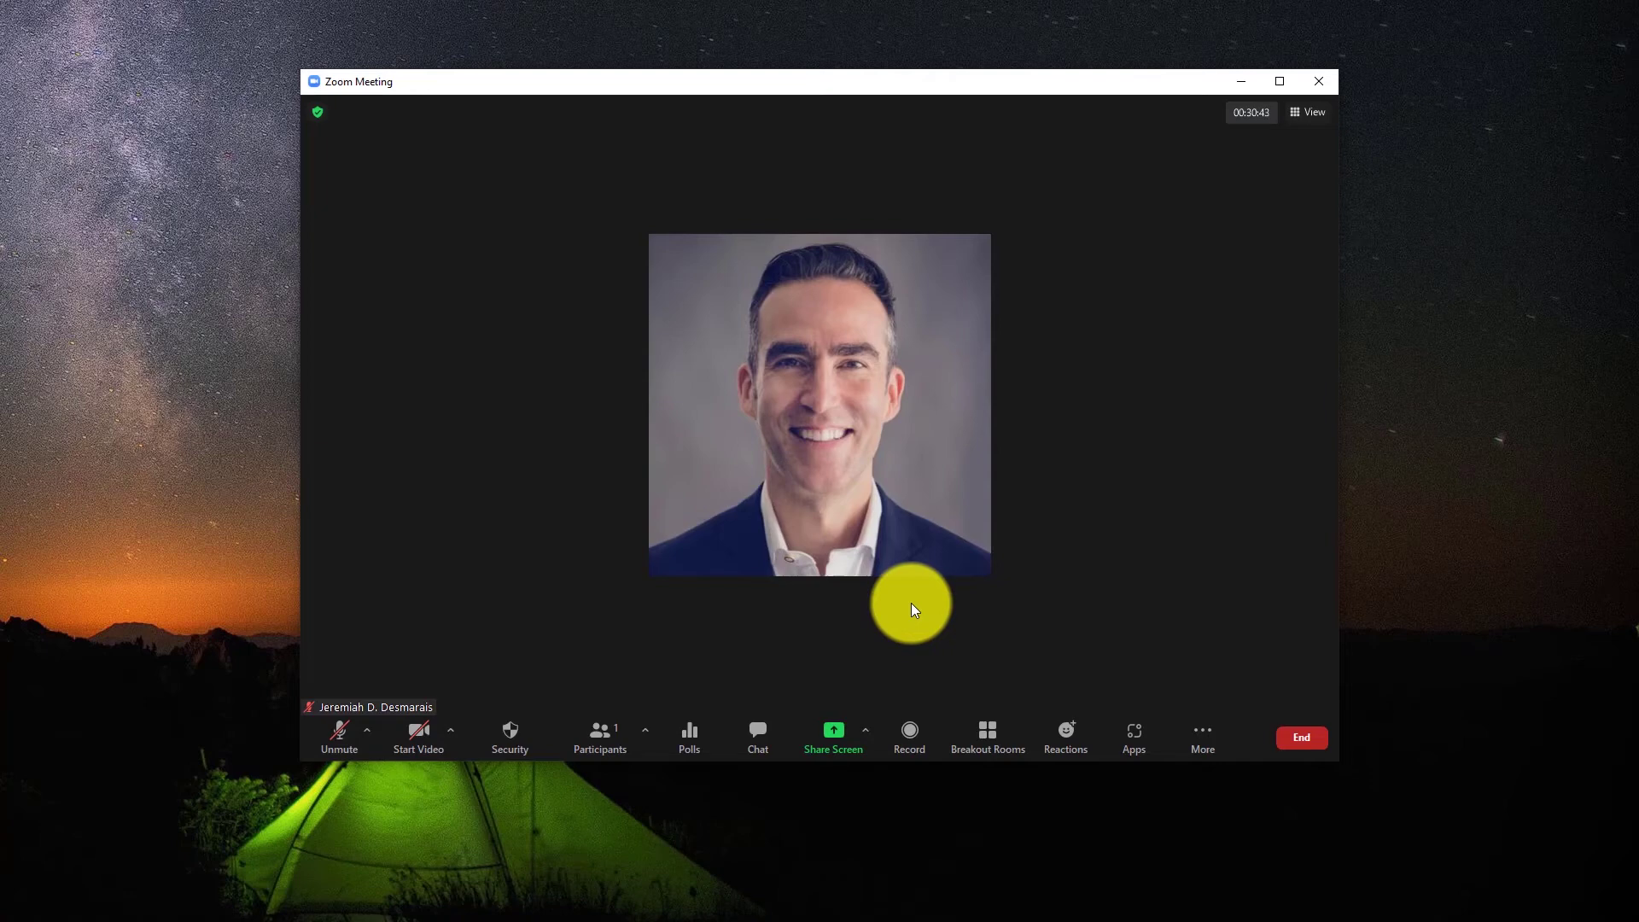
# Reopen the meeting's screen sharing choices, set the shared sound mode to Stereo (High-fidelity) and toggle Share sound
pyautogui.click(845, 732)
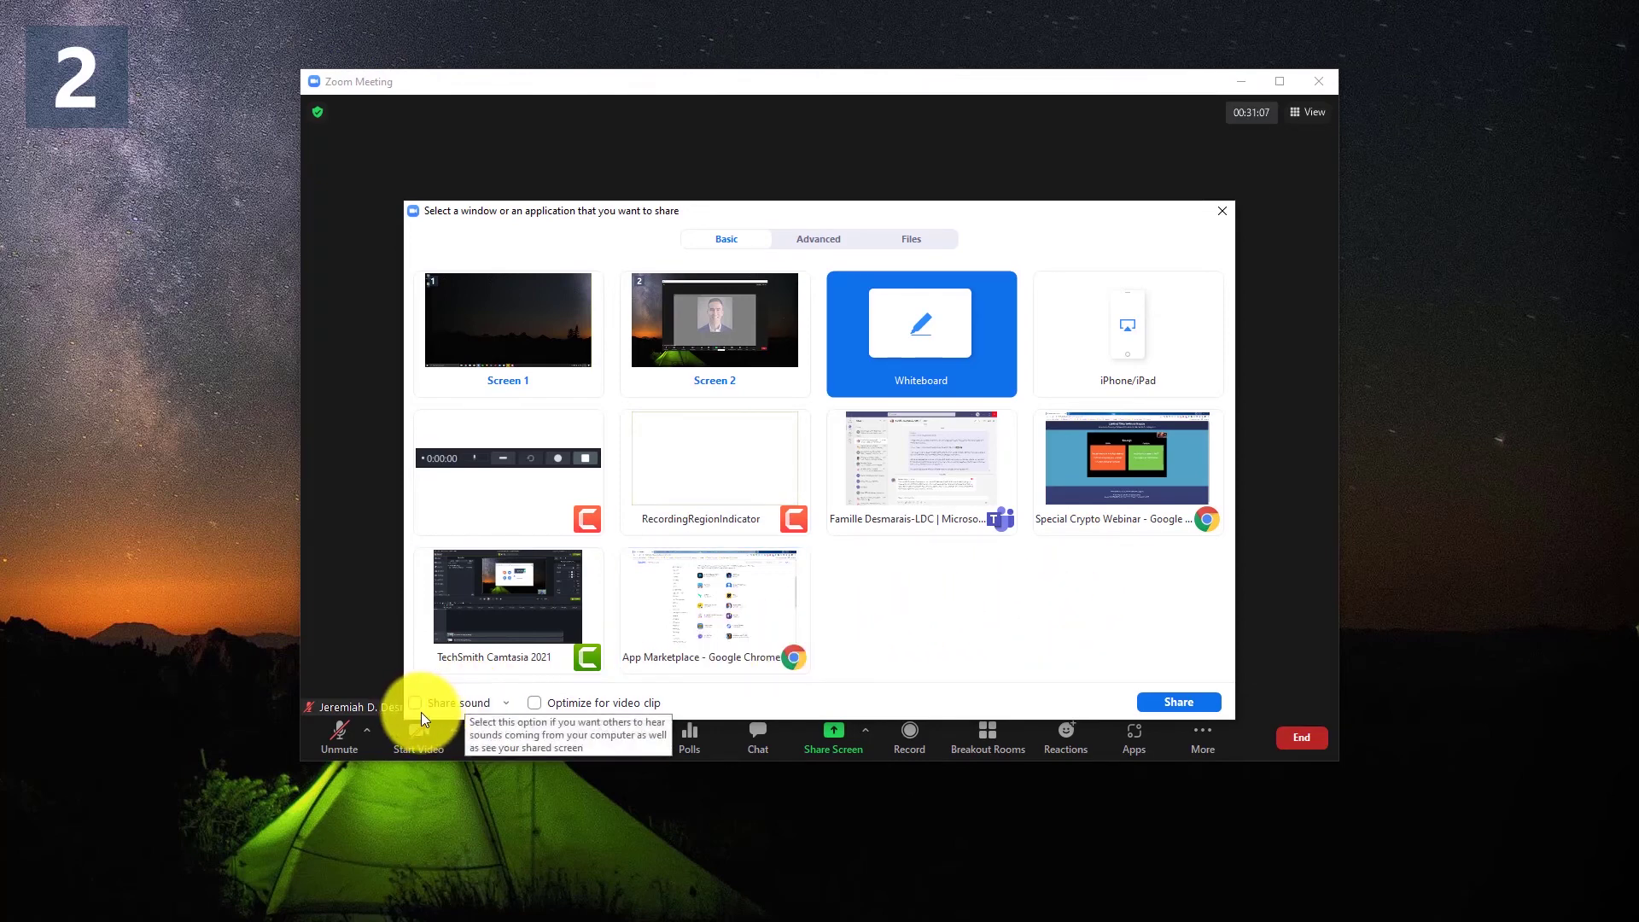
pyautogui.click(507, 704)
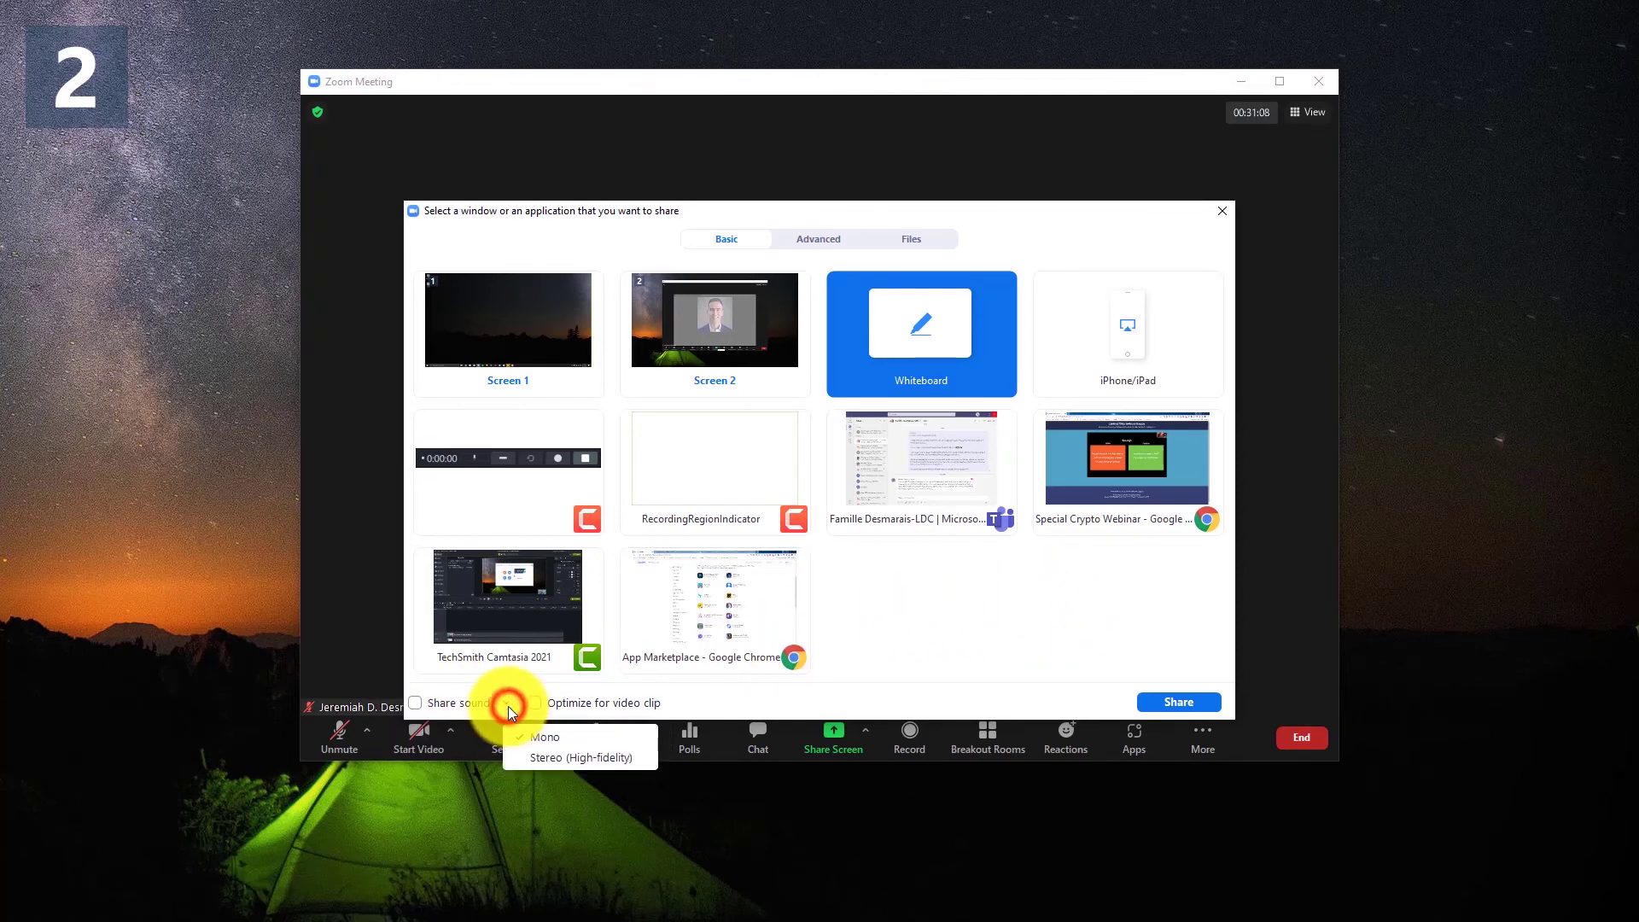
pyautogui.click(529, 757)
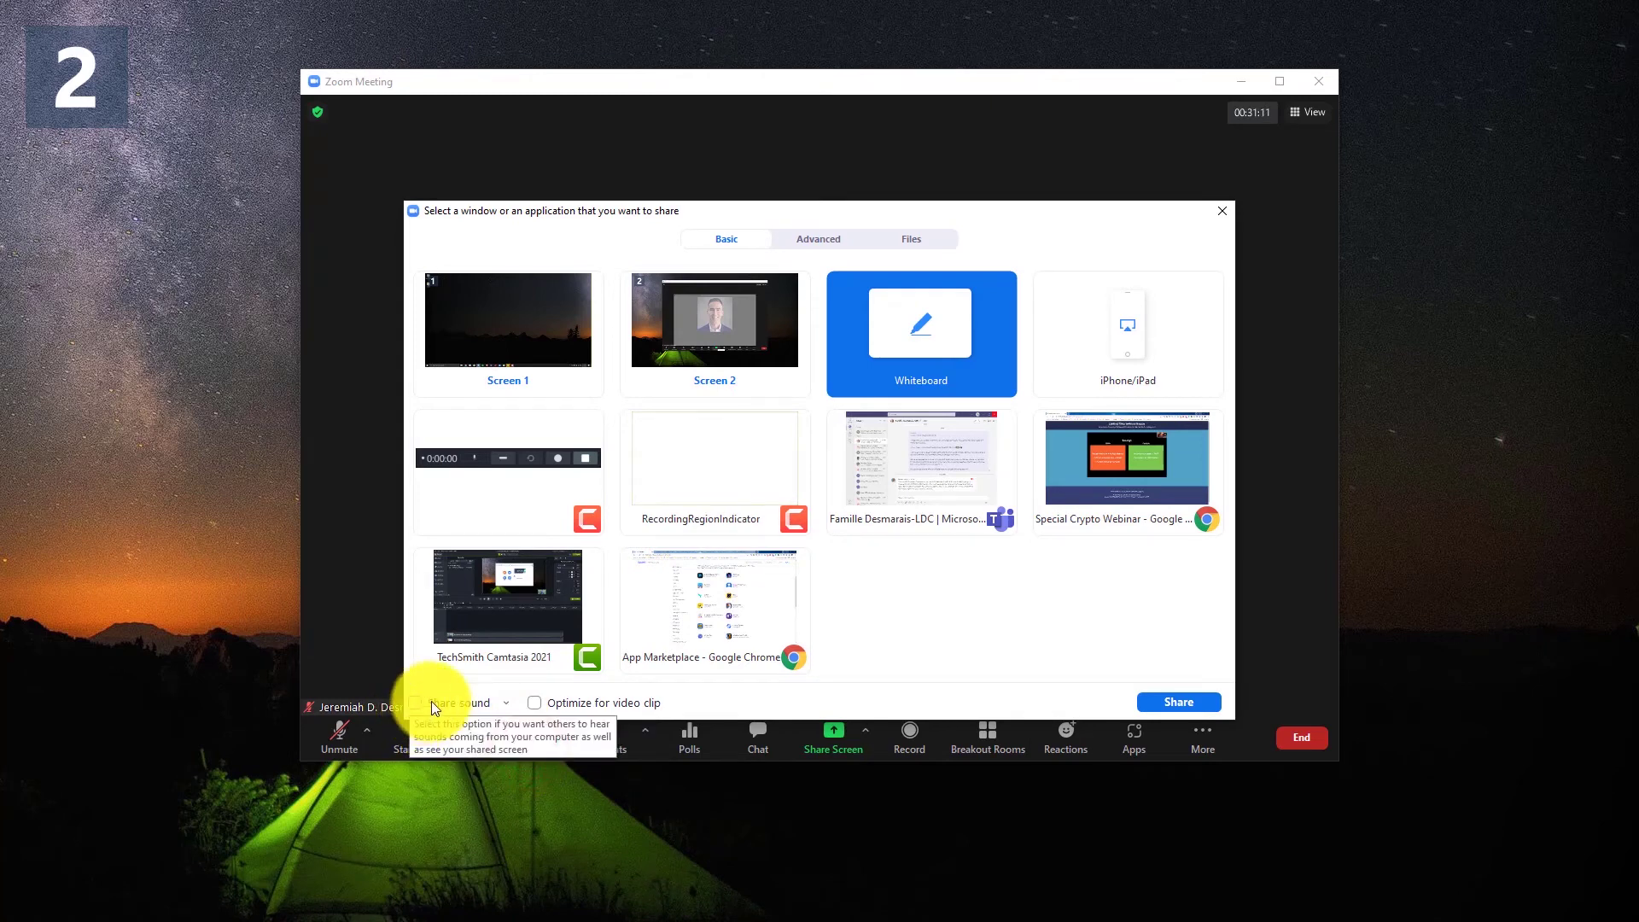
pyautogui.click(414, 705)
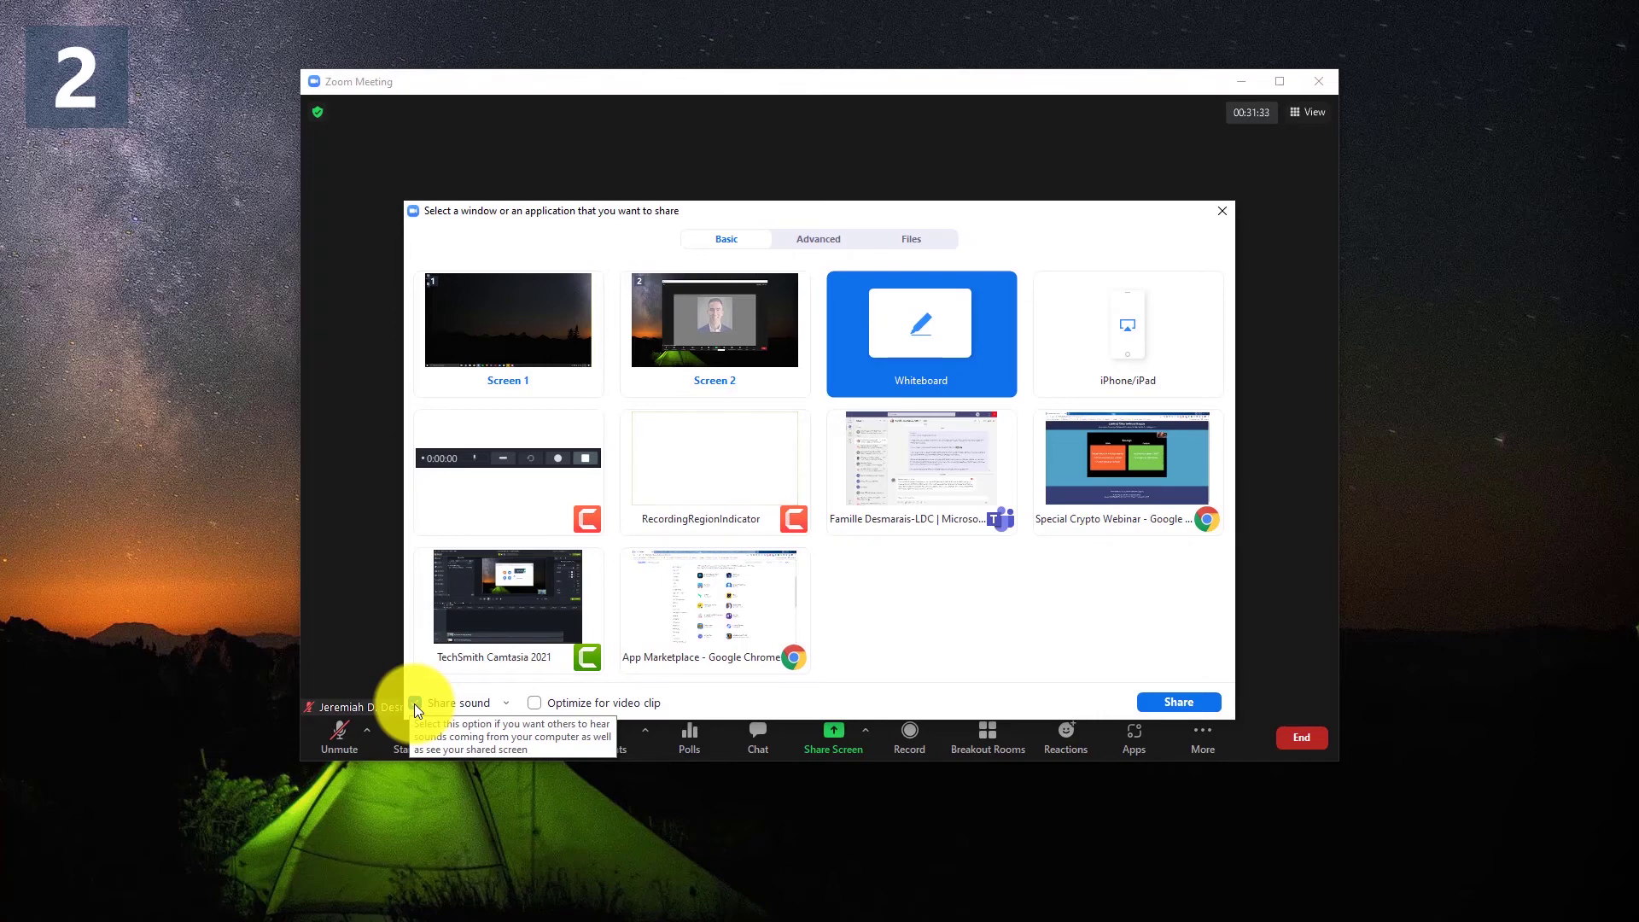
pyautogui.click(1111, 633)
# Review the advanced sharing choices and the sound modes offered for Computer Audio
pyautogui.click(796, 248)
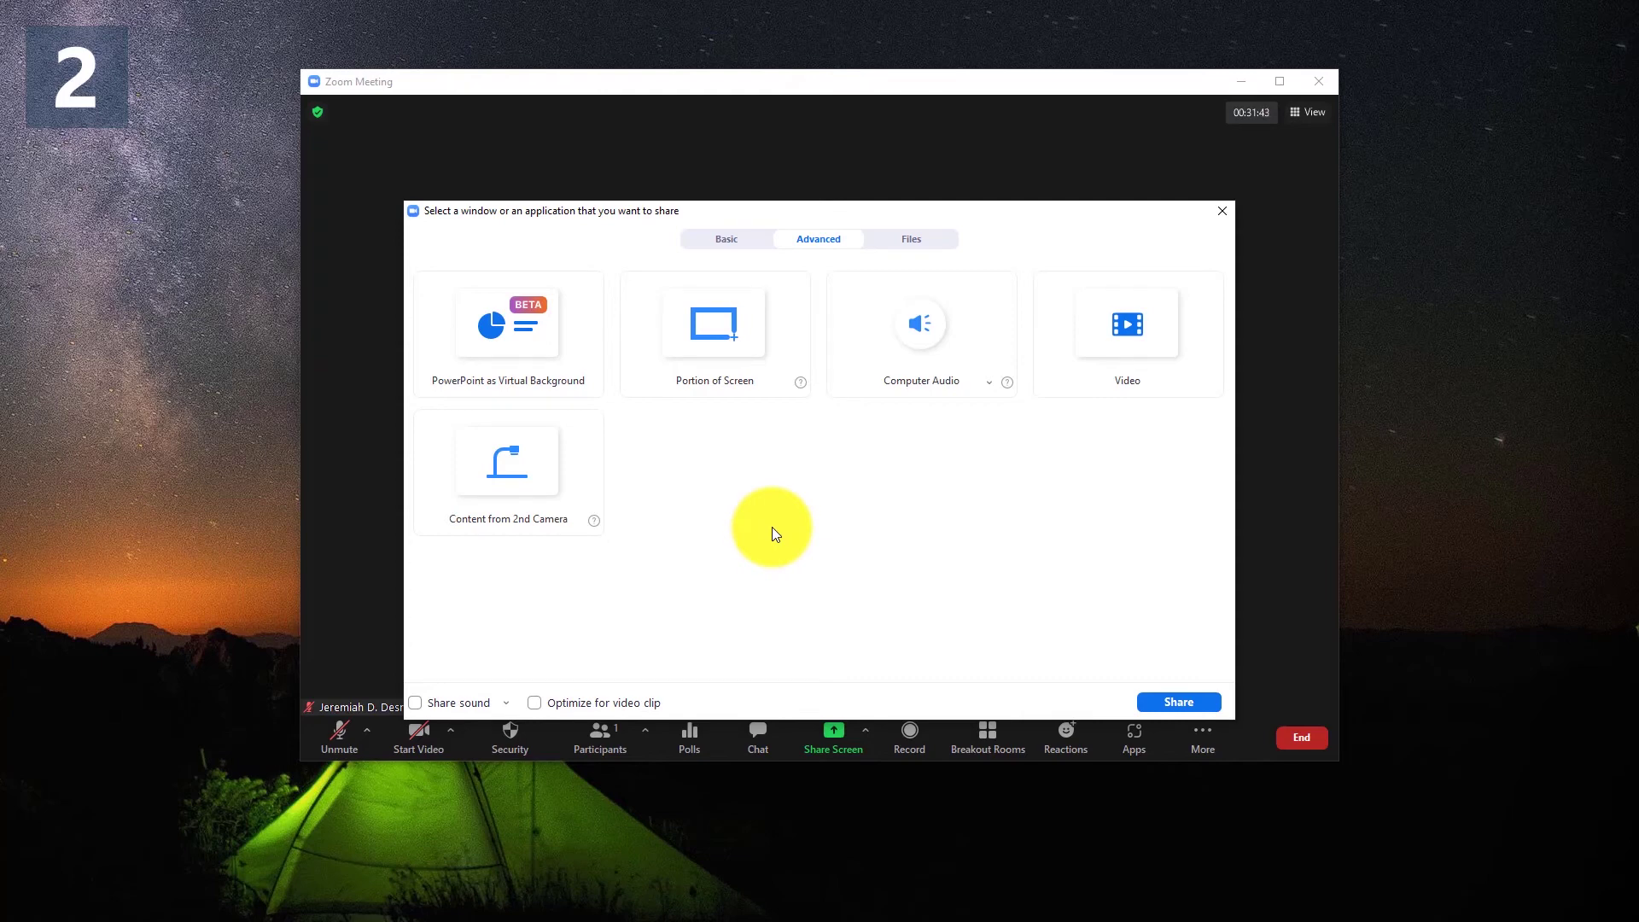
pyautogui.click(983, 384)
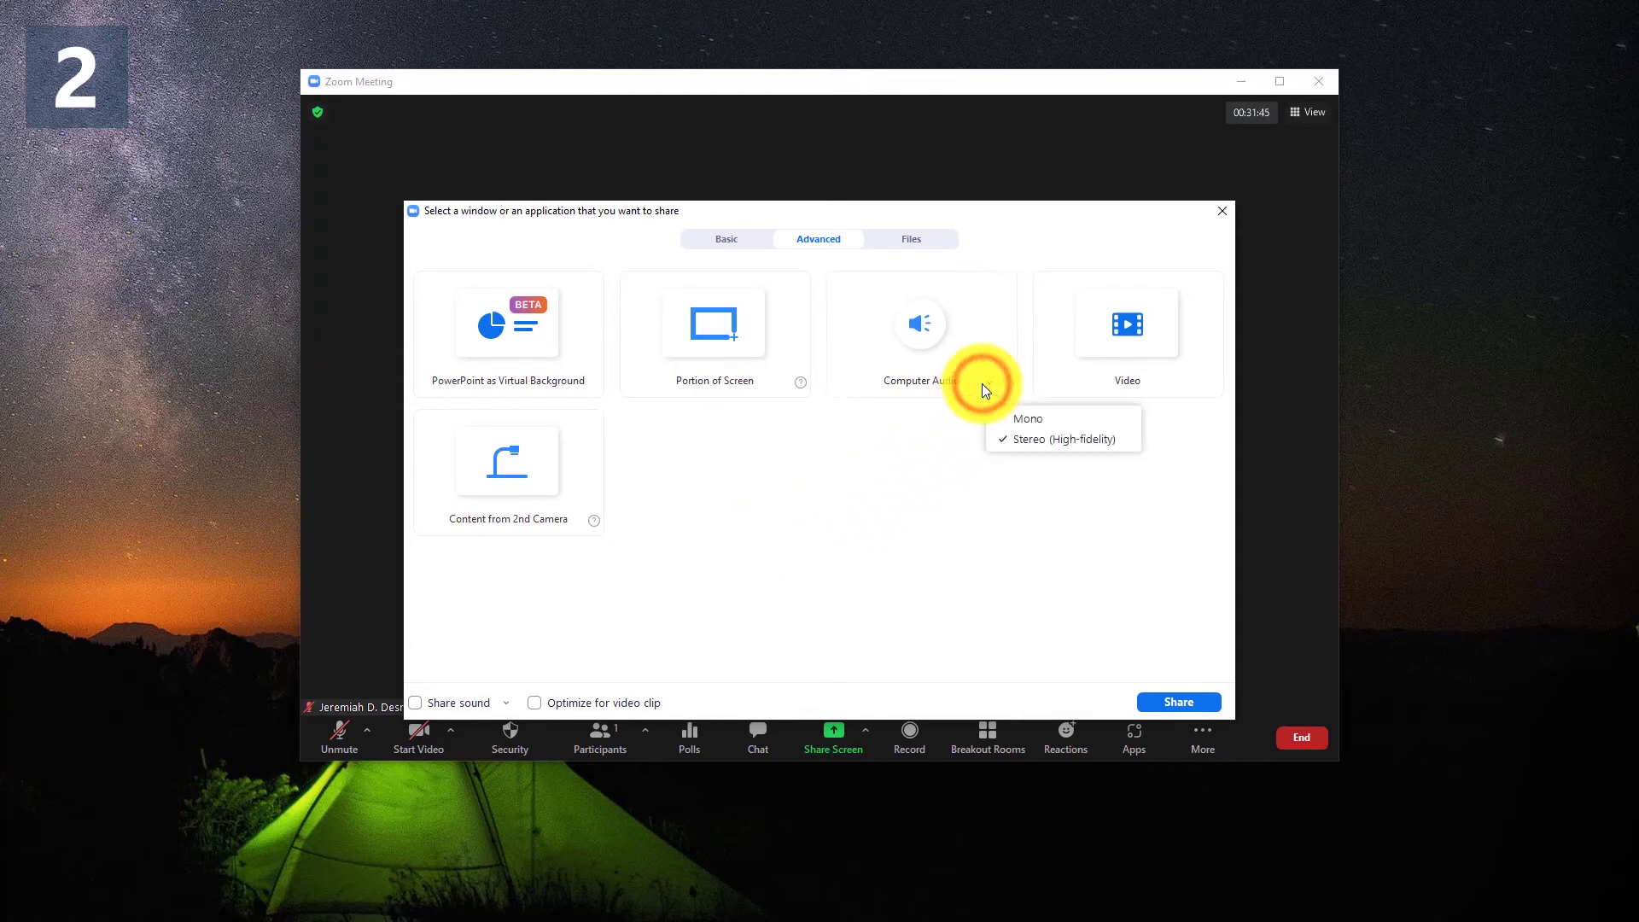
pyautogui.click(910, 548)
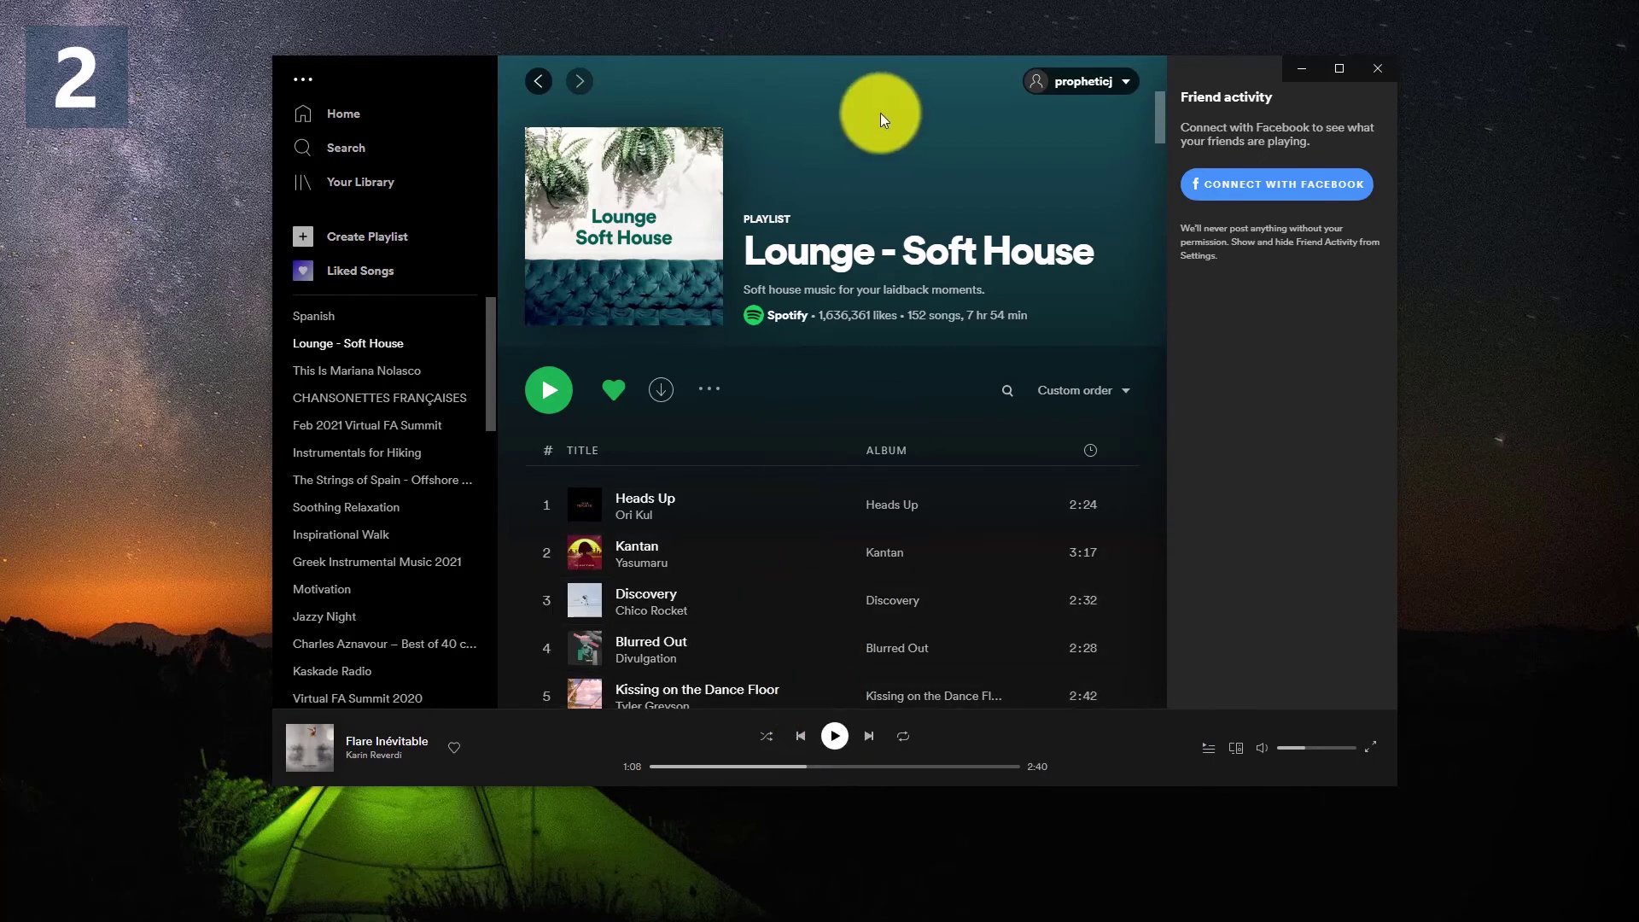
# Move the Spotify window down to uncover the sharing dialog and select Computer Audio as the content to share
pyautogui.moveTo(867, 77); pyautogui.dragTo(850, 816)
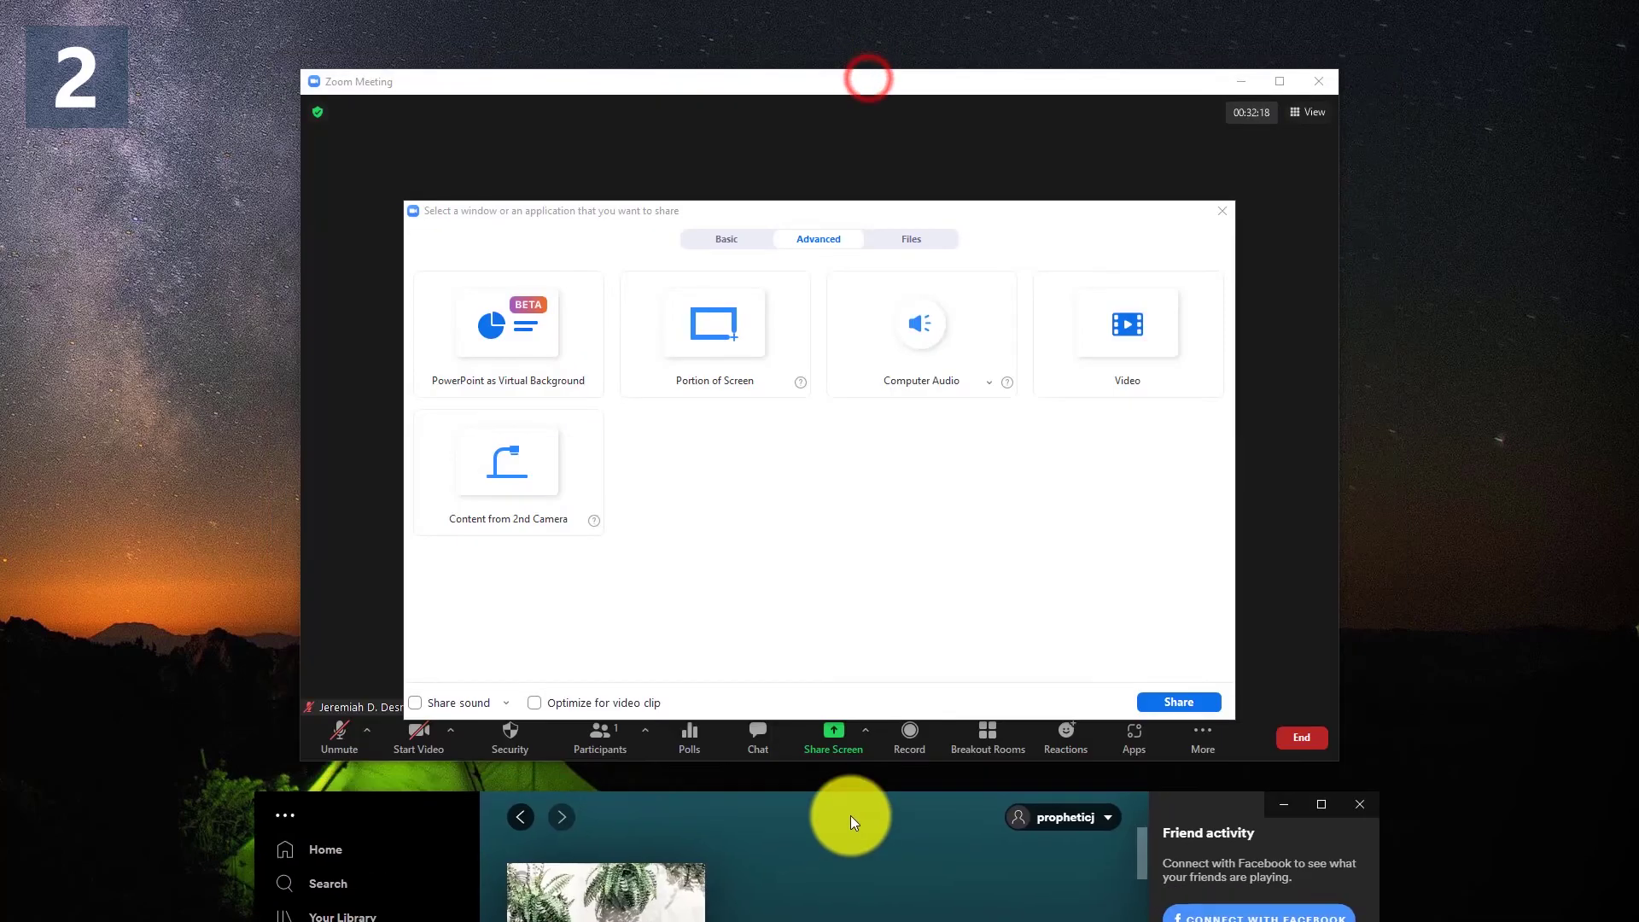
pyautogui.click(415, 703)
pyautogui.click(929, 338)
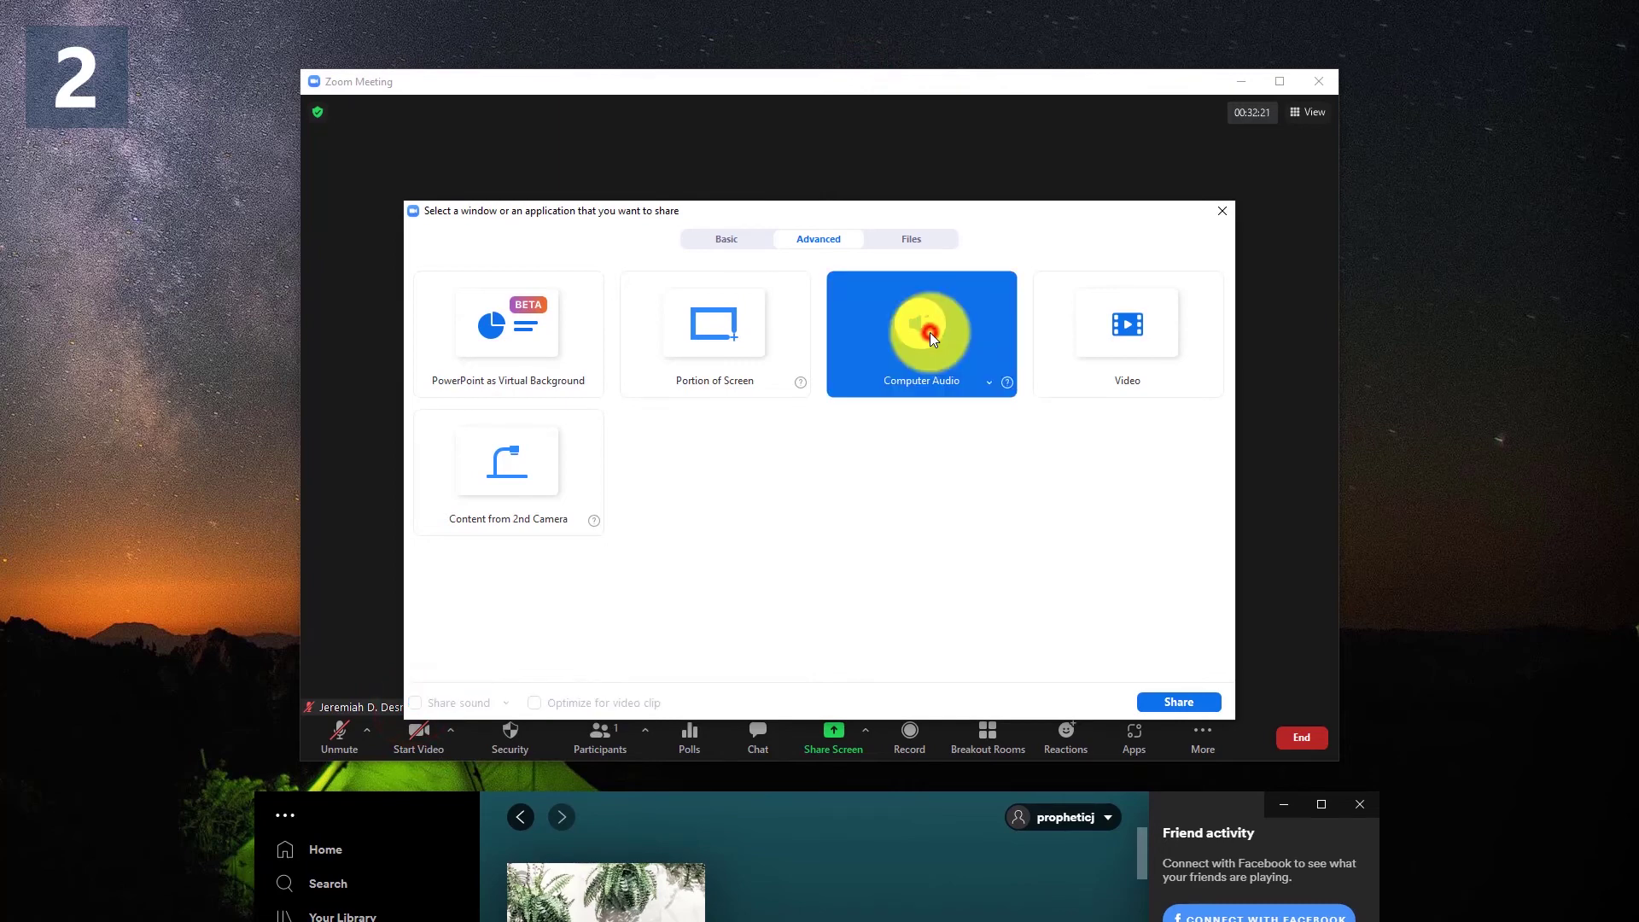
# Start sharing Computer Audio, bring the Spotify window back into view over the meeting and start music playback
pyautogui.click(1171, 703)
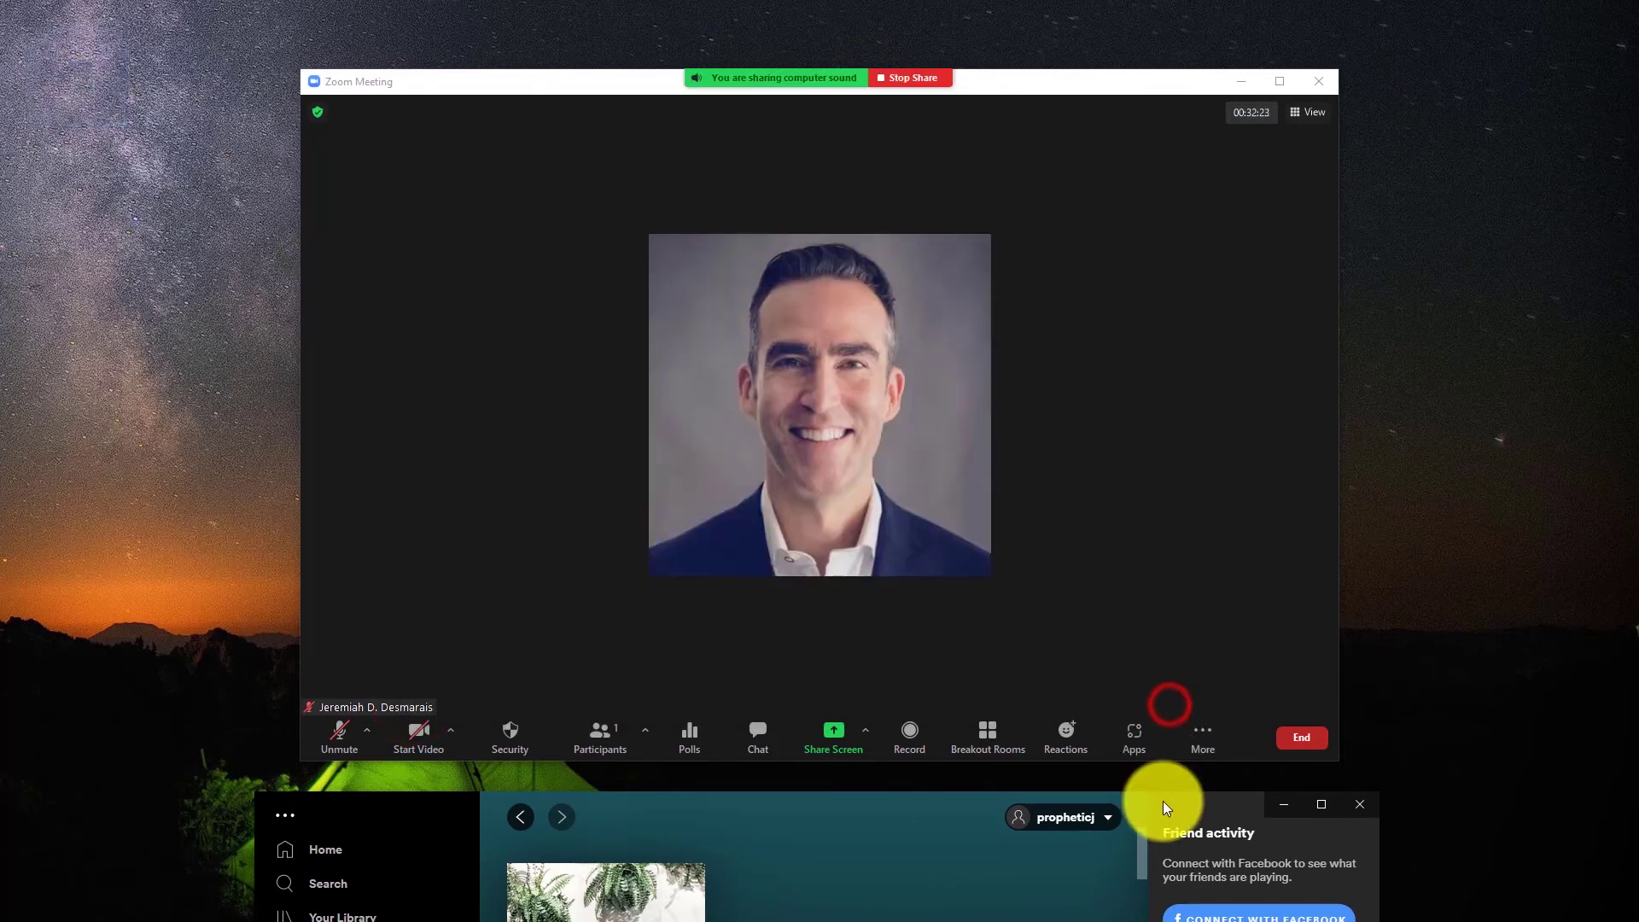
pyautogui.moveTo(1163, 801); pyautogui.dragTo(1149, 150)
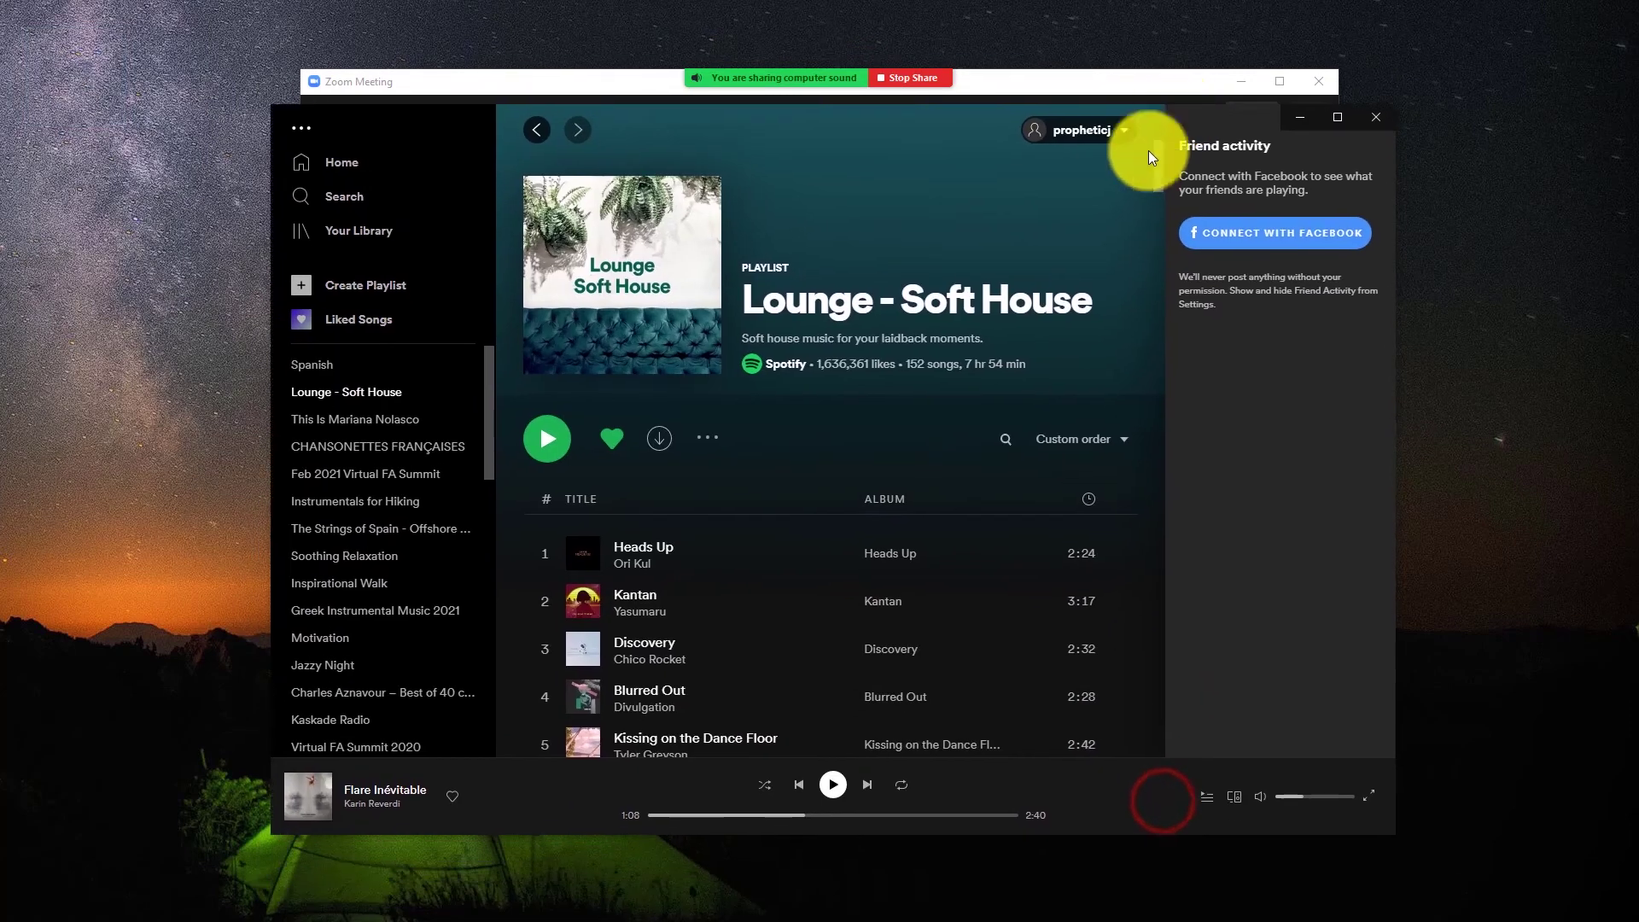
pyautogui.click(831, 784)
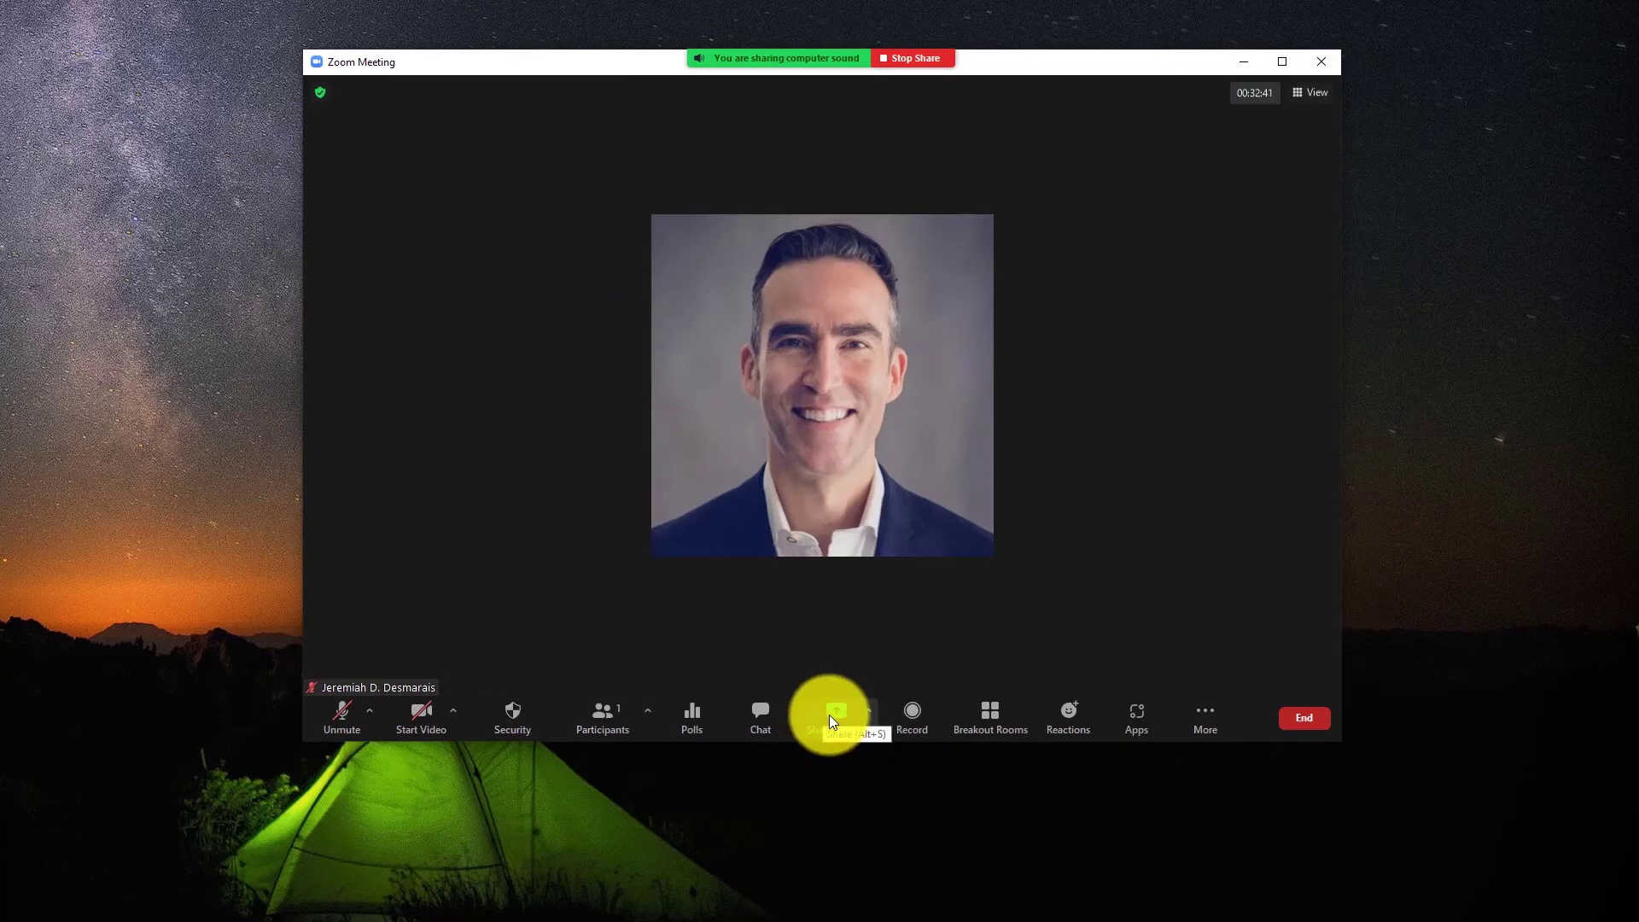
# Reopen the meeting's sharing choices, review the cloud services offered for sharing files, and close the dialog without sharing
pyautogui.click(829, 717)
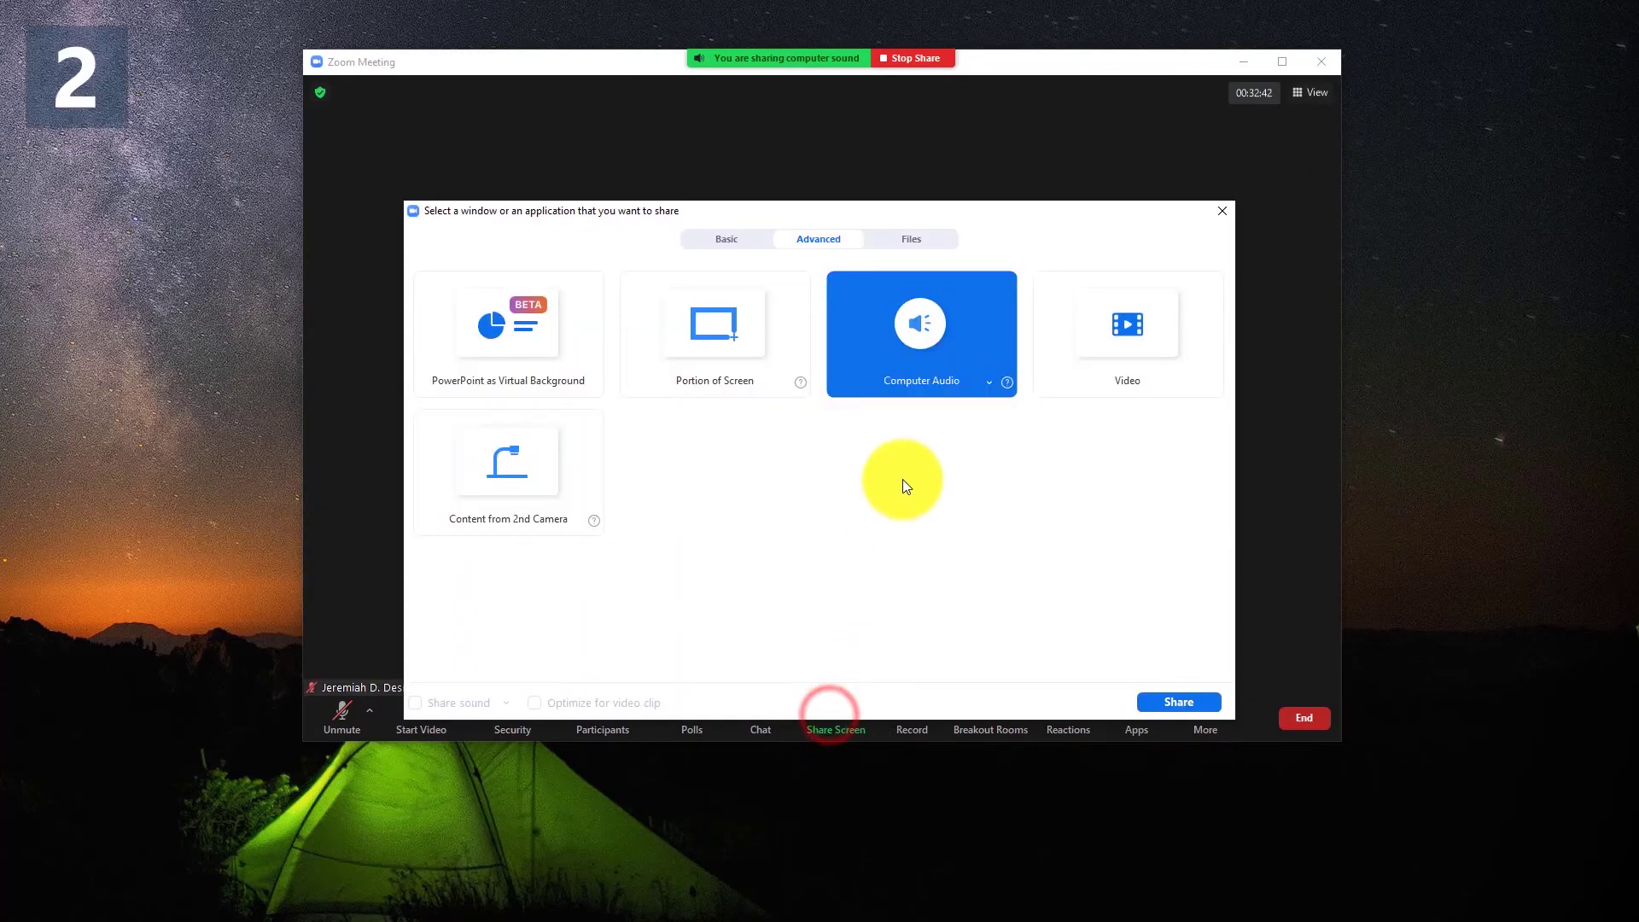
pyautogui.click(908, 240)
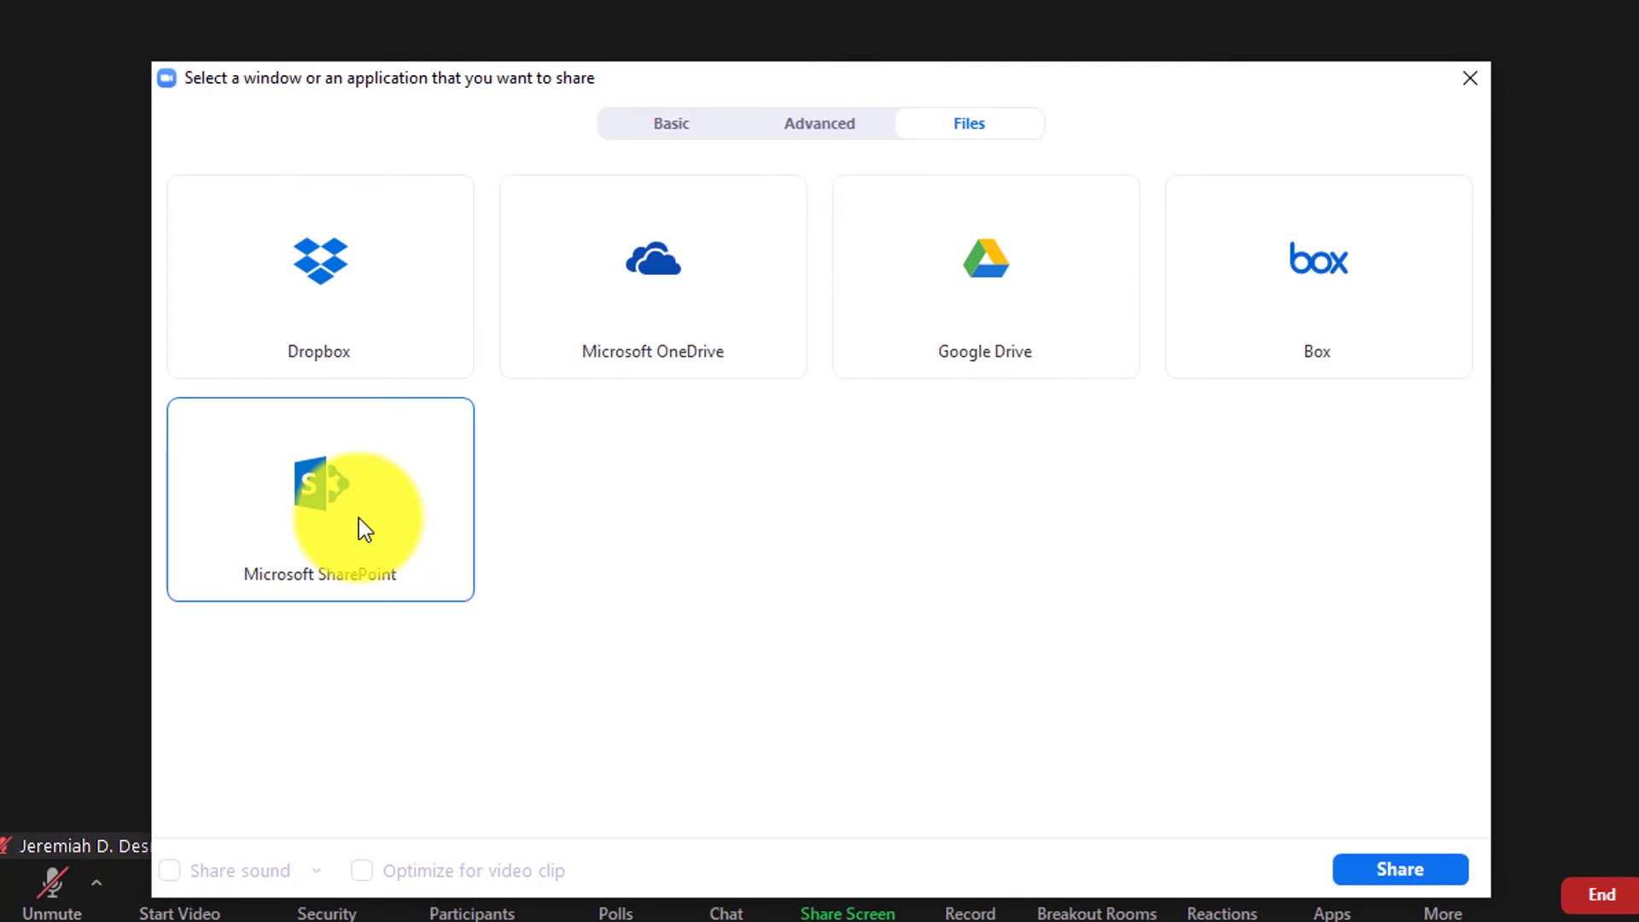
pyautogui.moveTo(803, 75); pyautogui.dragTo(809, 0)
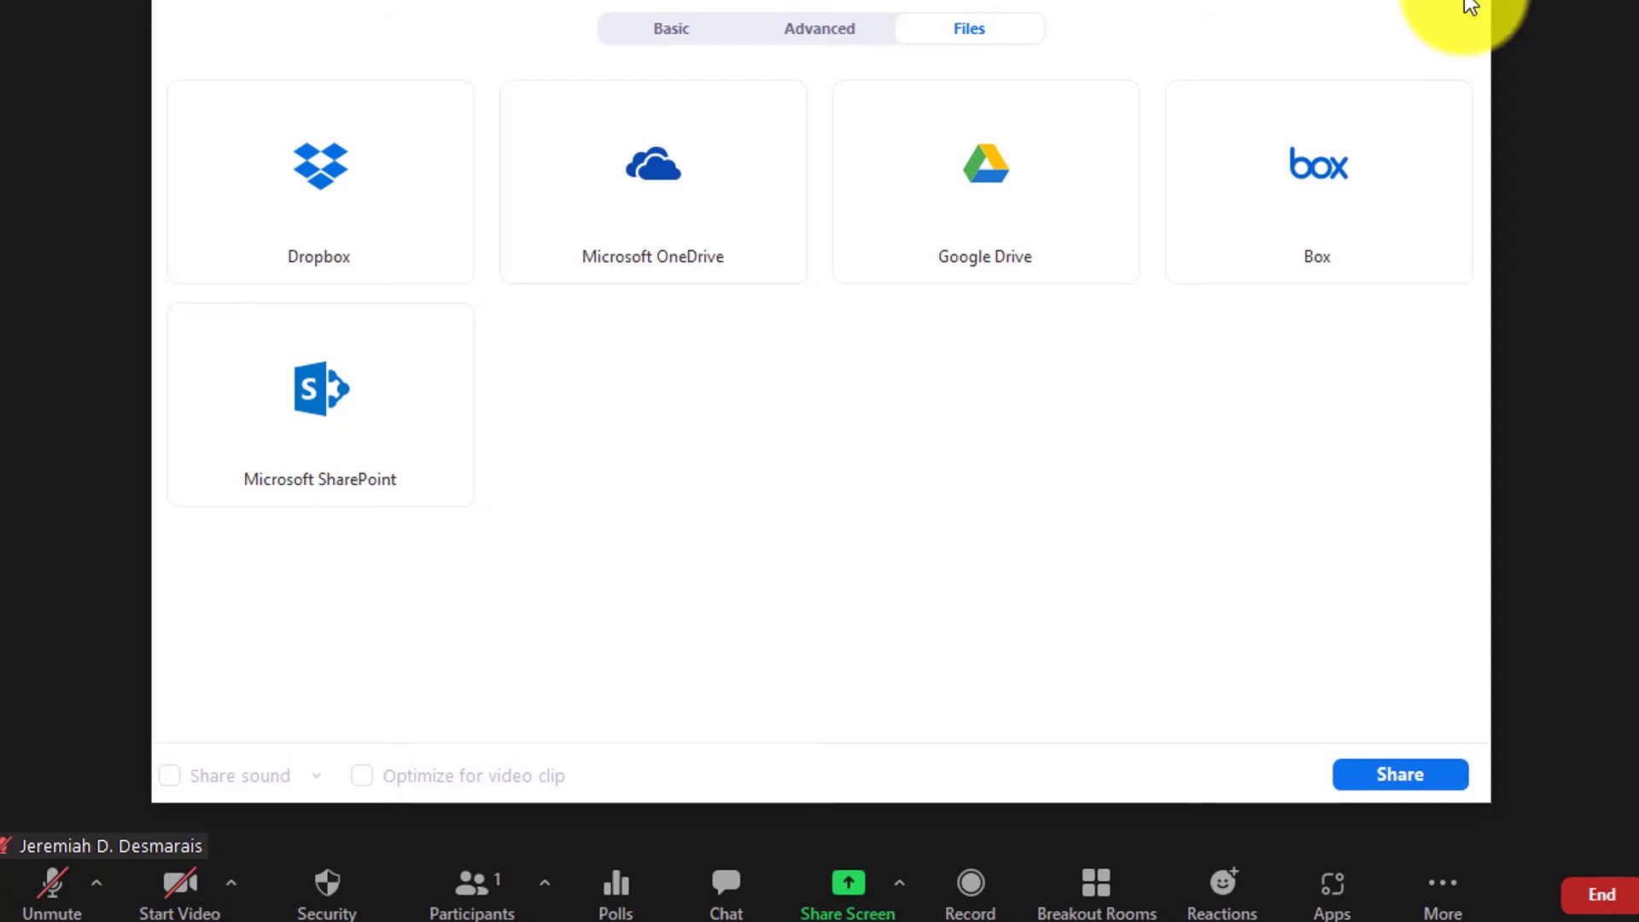
pyautogui.click(1470, 7)
pyautogui.click(509, 792)
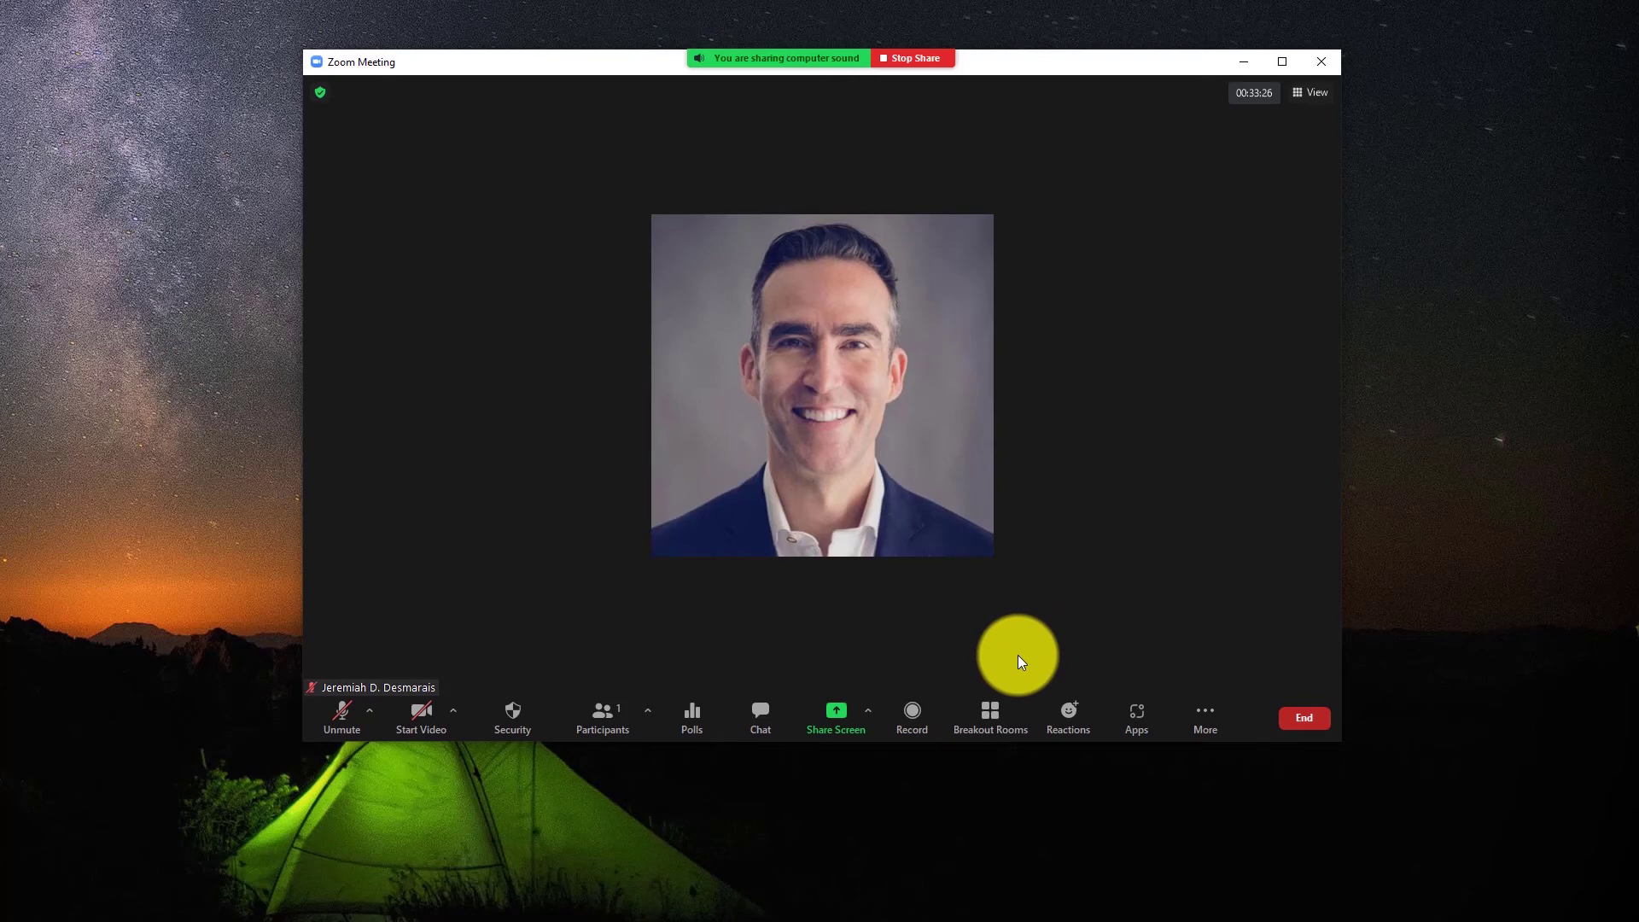
# Create 2 breakout rooms with participants assigned manually
pyautogui.click(985, 713)
pyautogui.moveTo(827, 297); pyautogui.dragTo(833, 220)
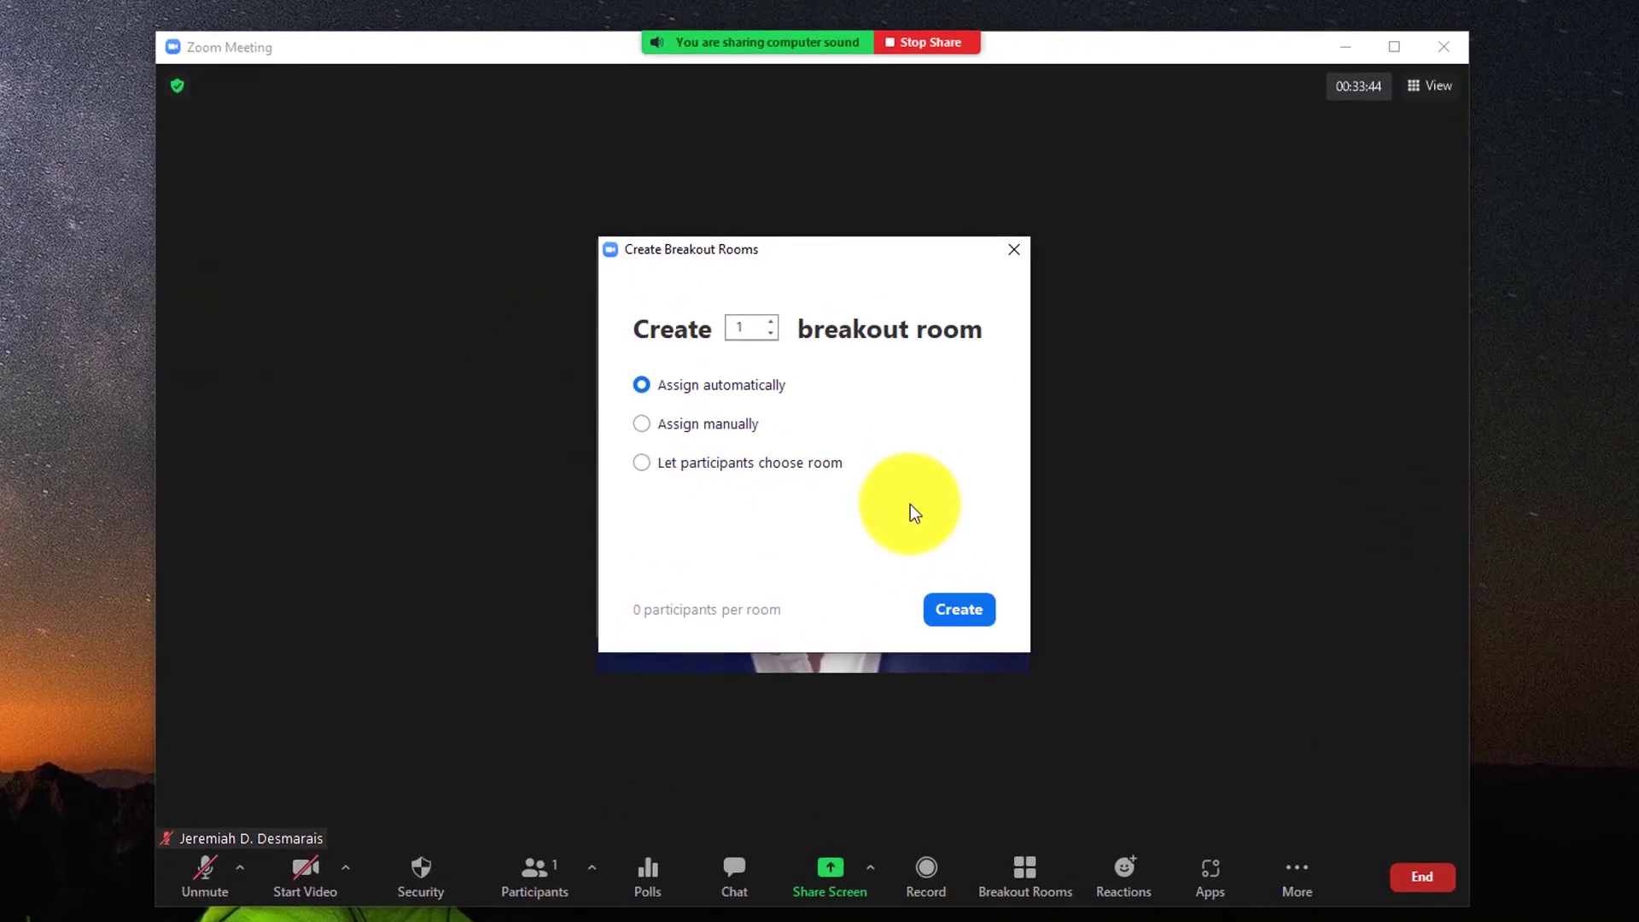
pyautogui.click(771, 323)
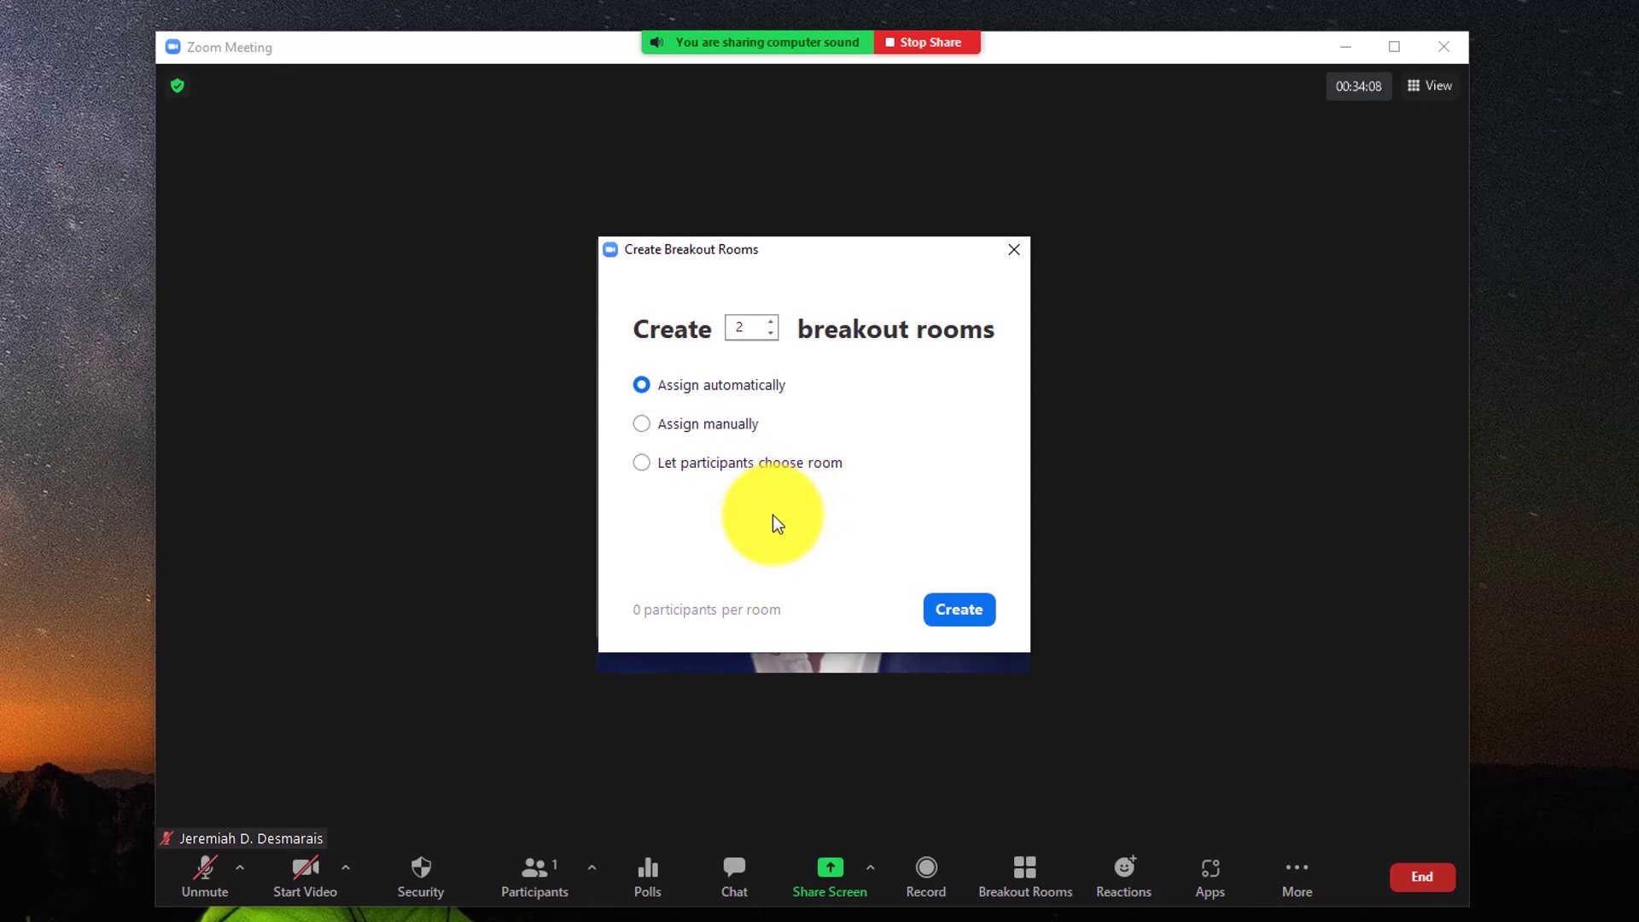
pyautogui.click(644, 425)
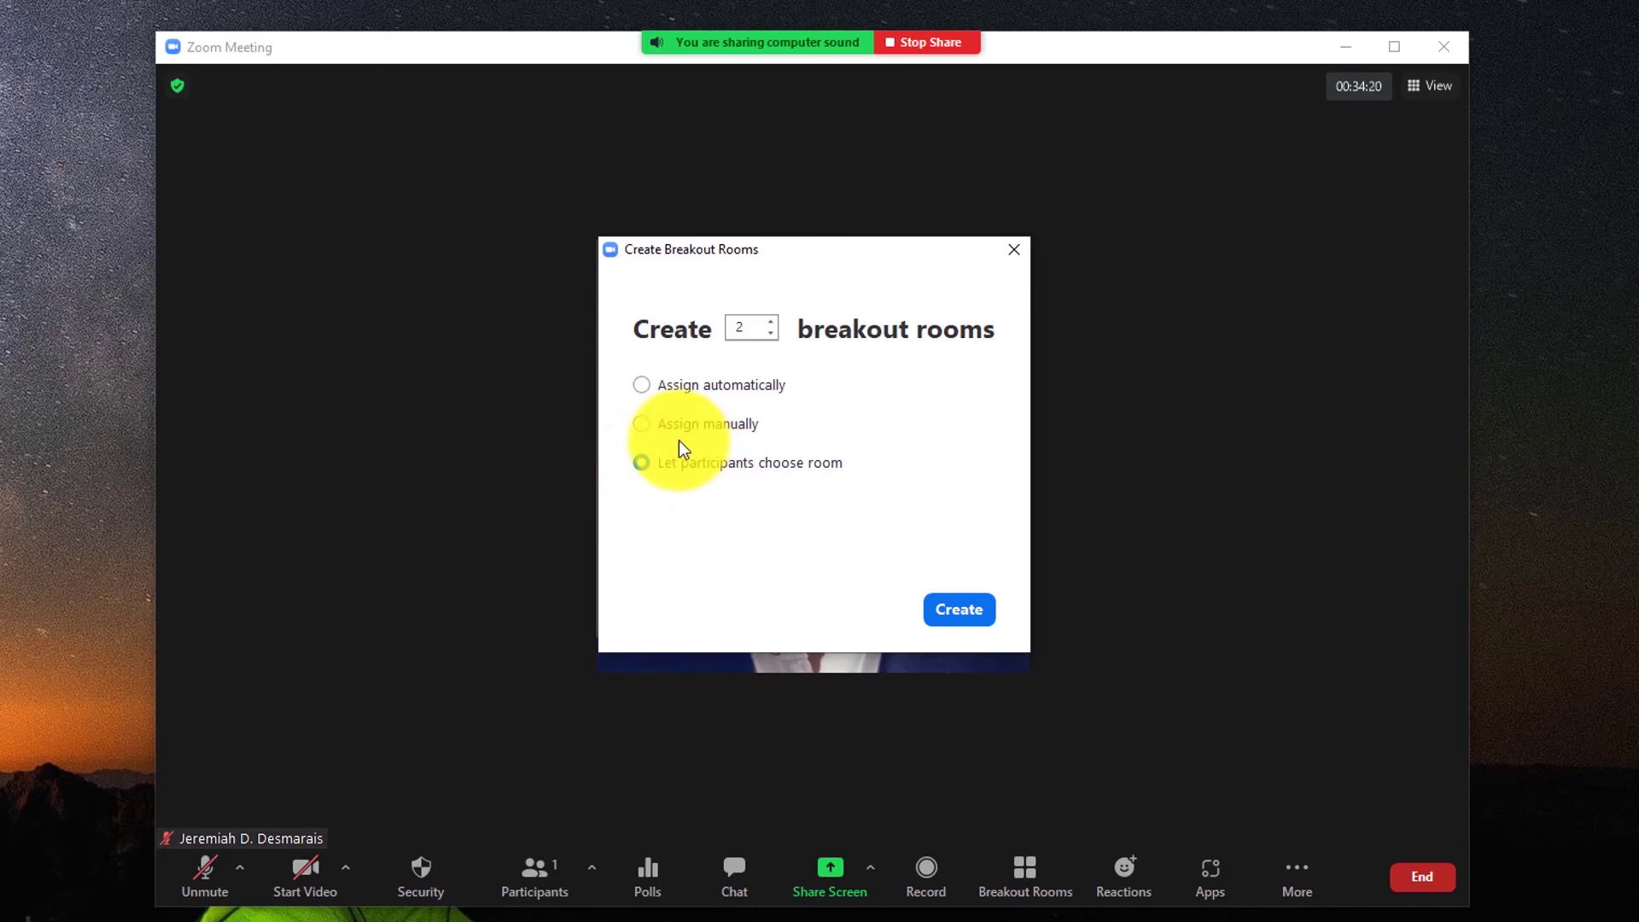
pyautogui.click(643, 426)
pyautogui.click(950, 611)
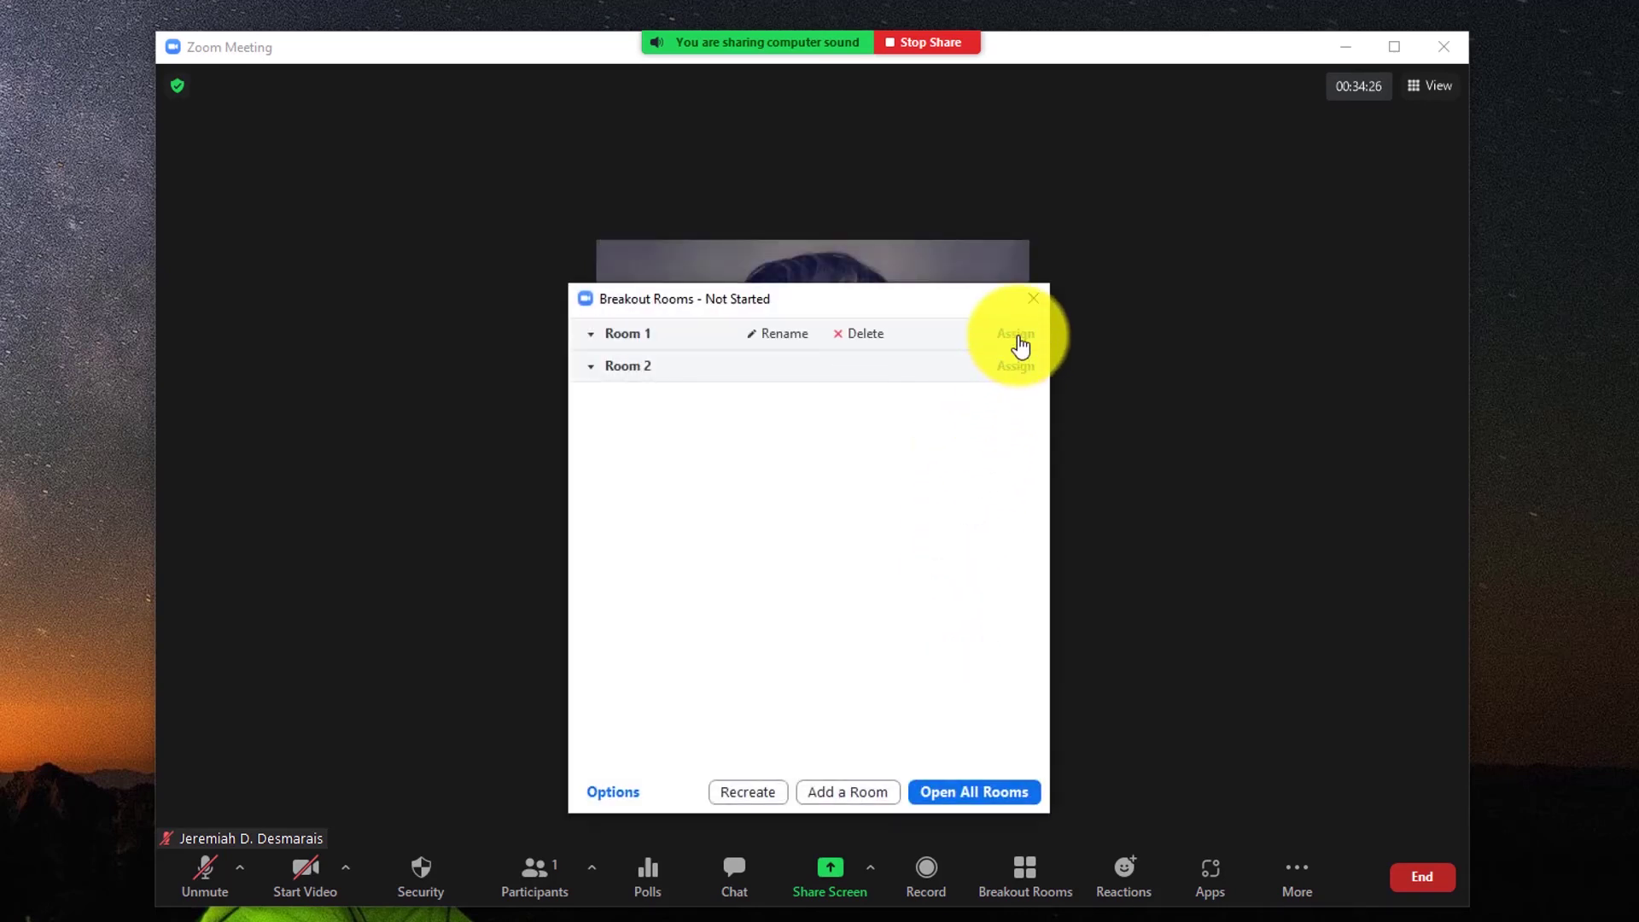
# Rename breakout Room 1 as Team A and Room 2 as Team B
pyautogui.click(768, 335)
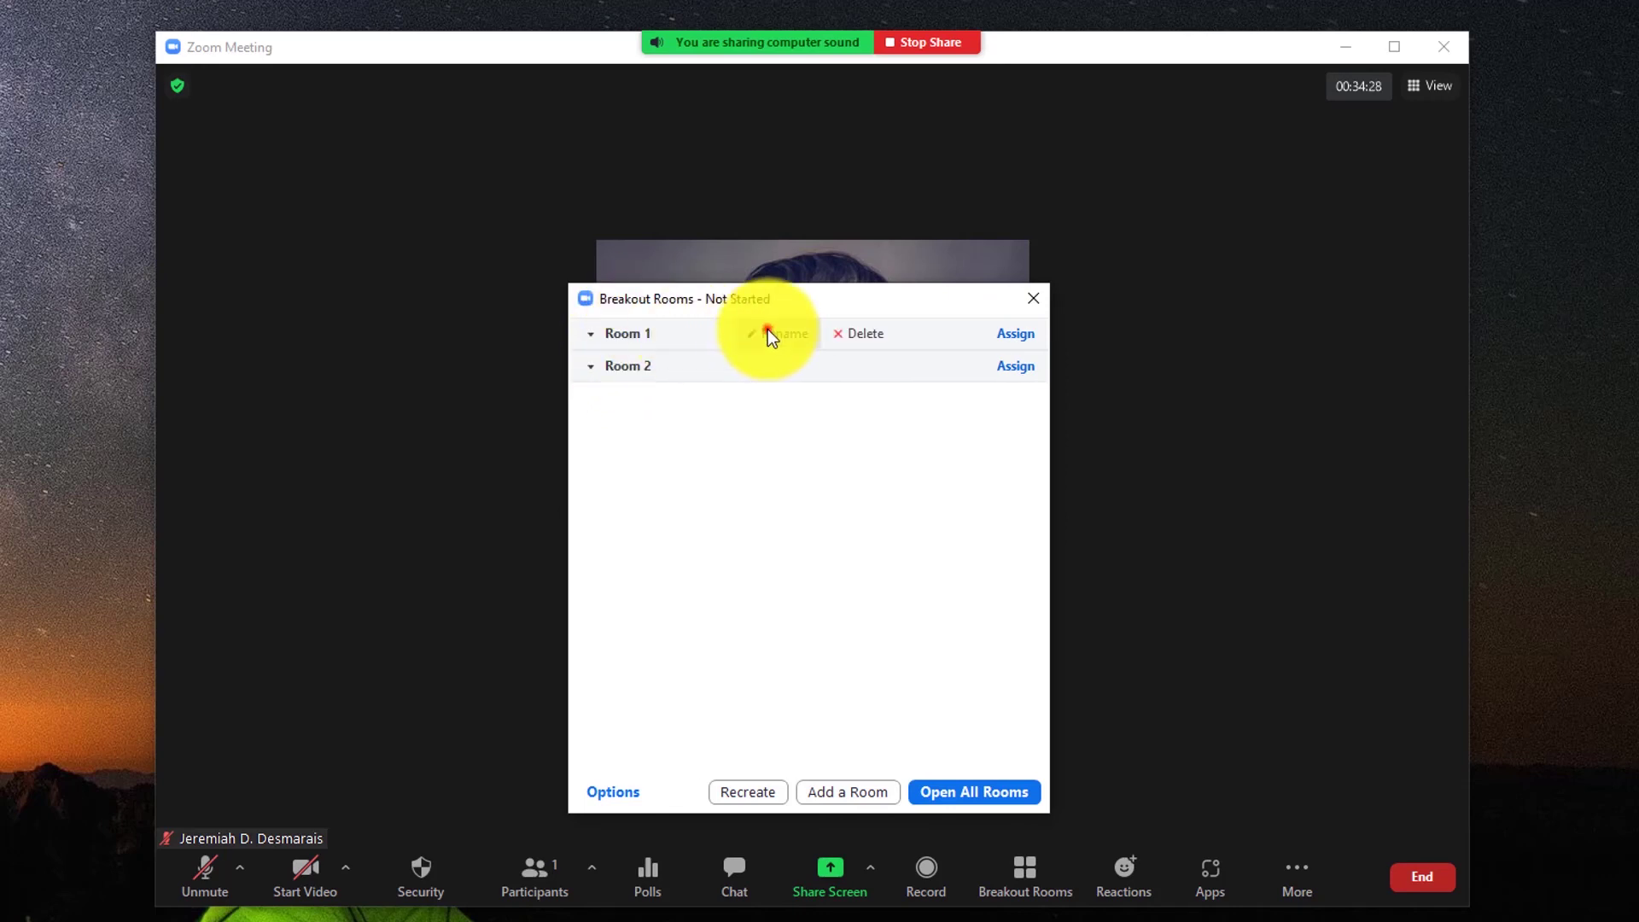
pyautogui.write('Team ')
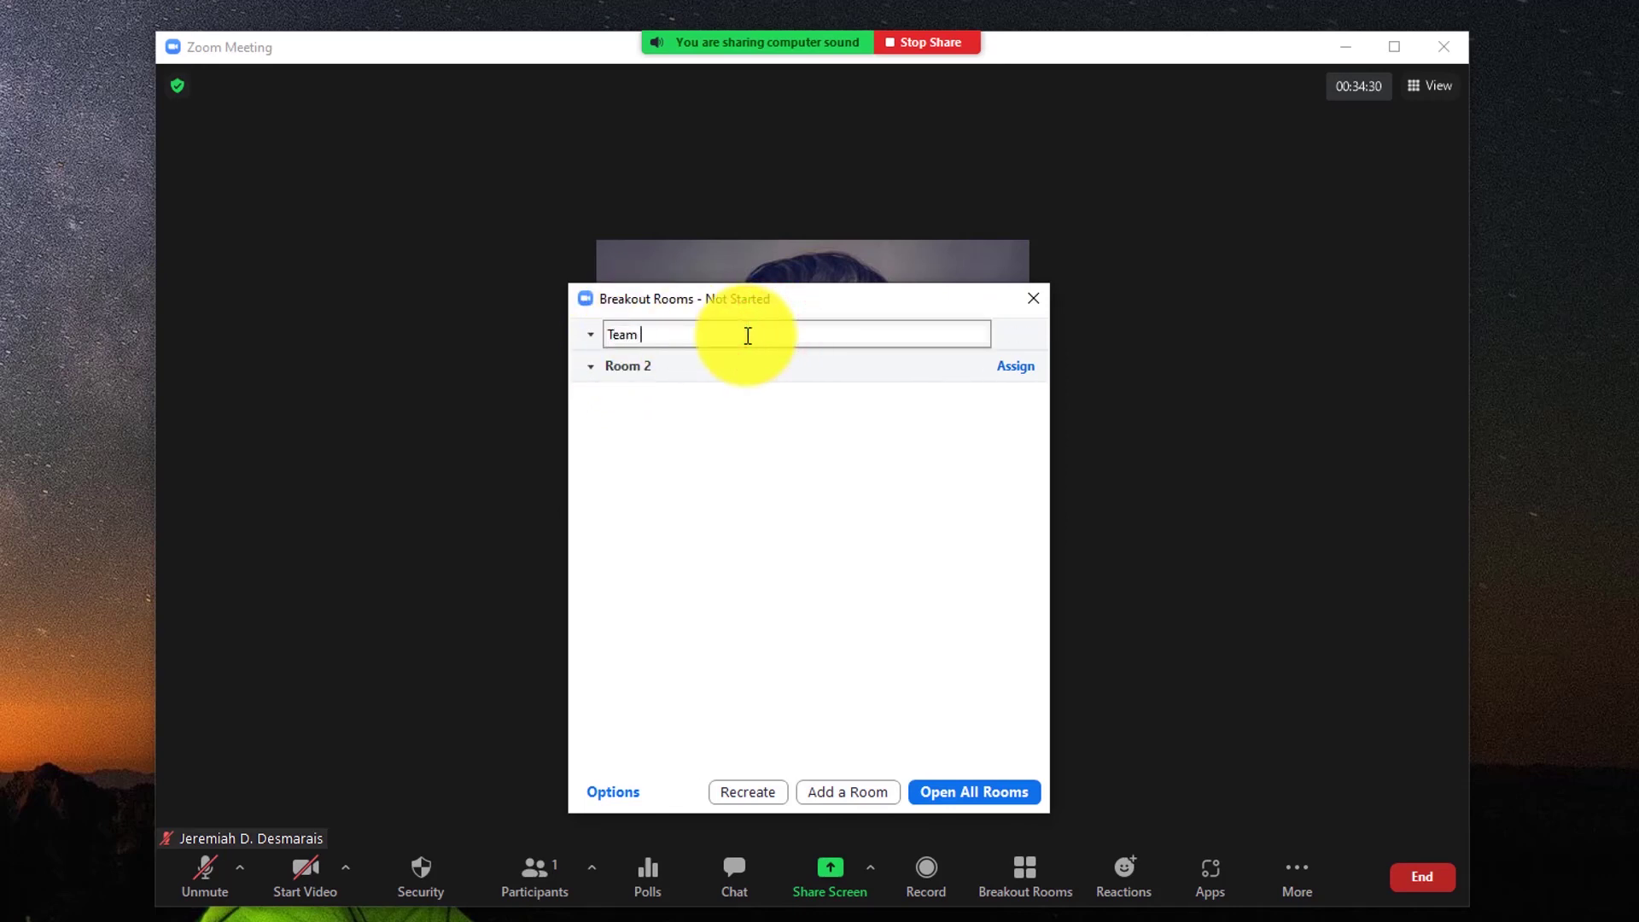
pyautogui.write('A')
pyautogui.click(621, 463)
pyautogui.click(647, 369)
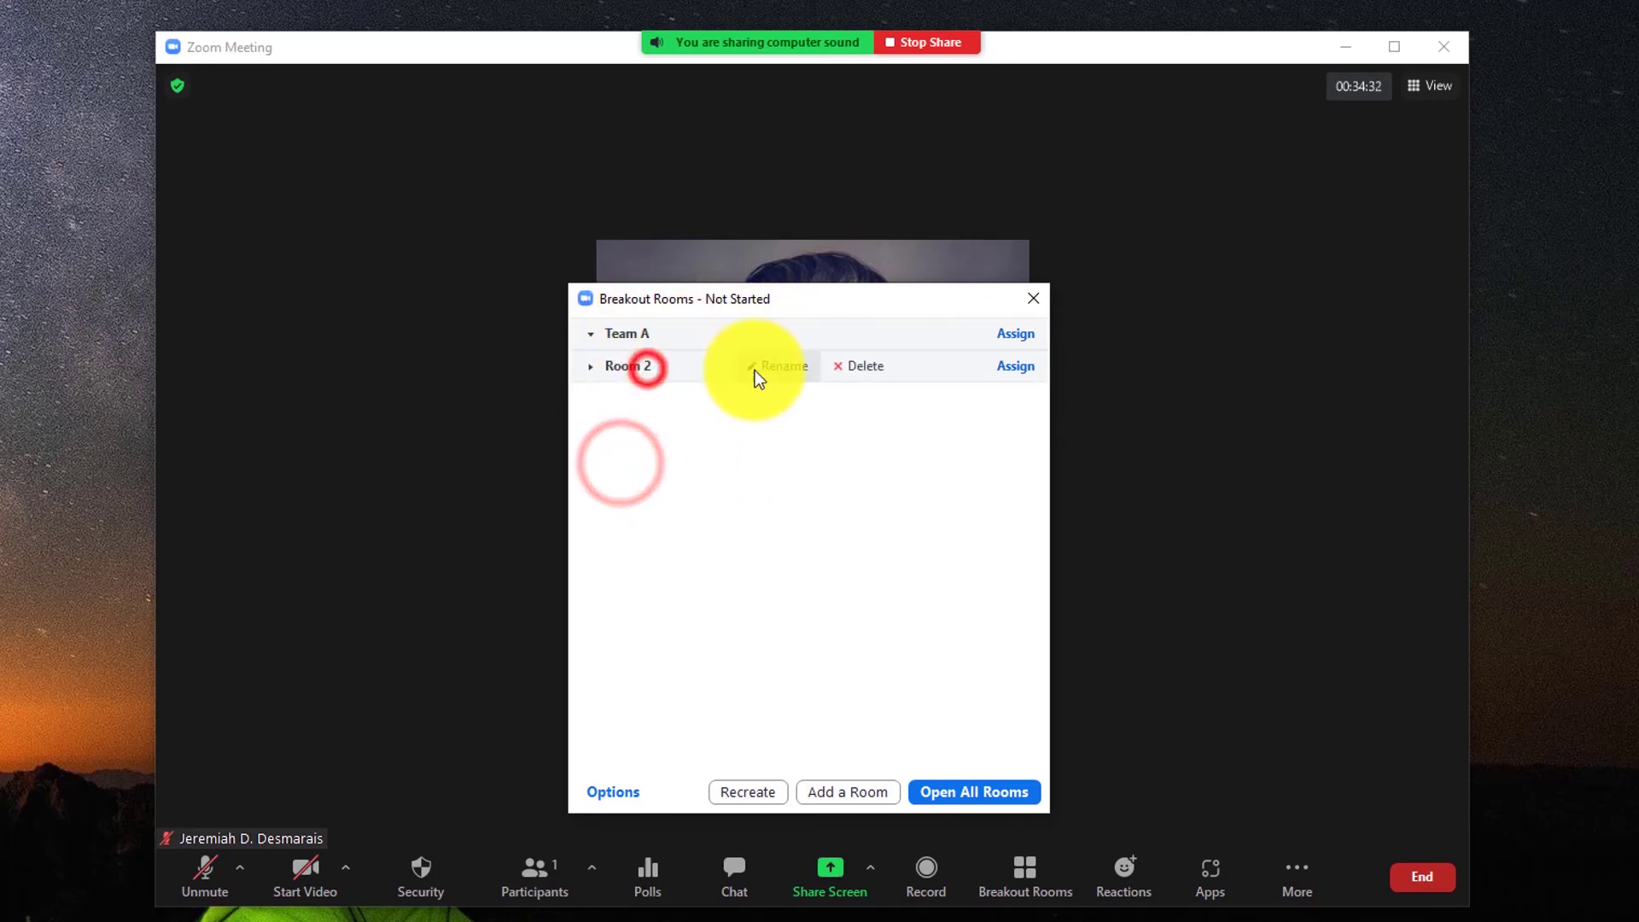
pyautogui.click(762, 367)
pyautogui.write('Team B')
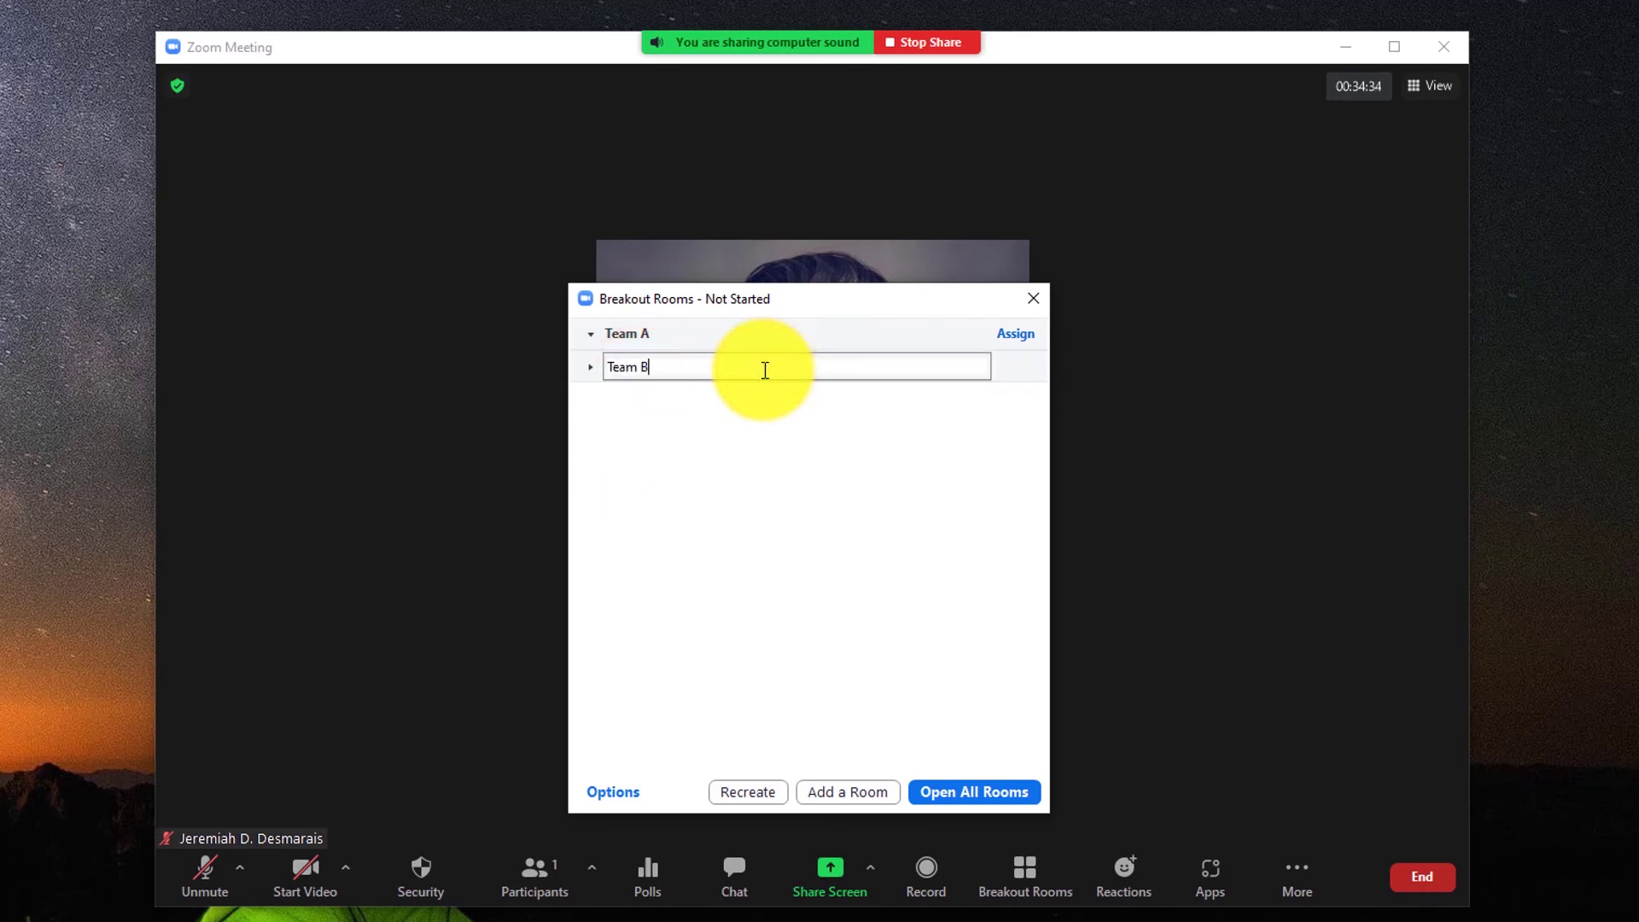
pyautogui.click(828, 515)
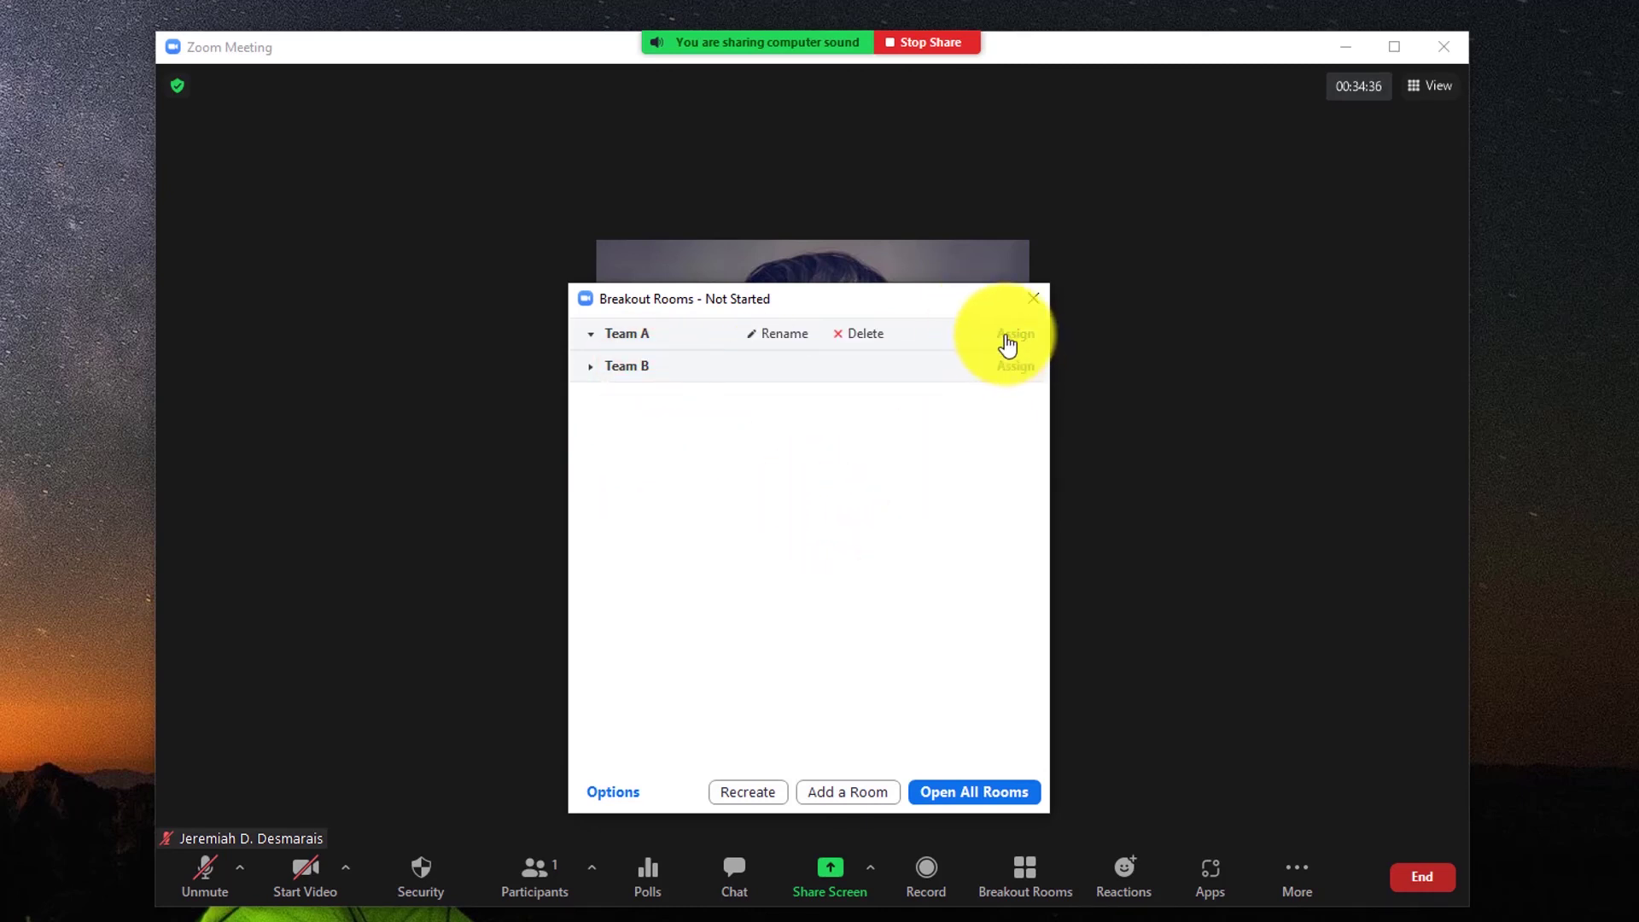
# Check which participants can be assigned to Team A, open all breakout rooms and move their window aside from the meeting
pyautogui.click(1007, 342)
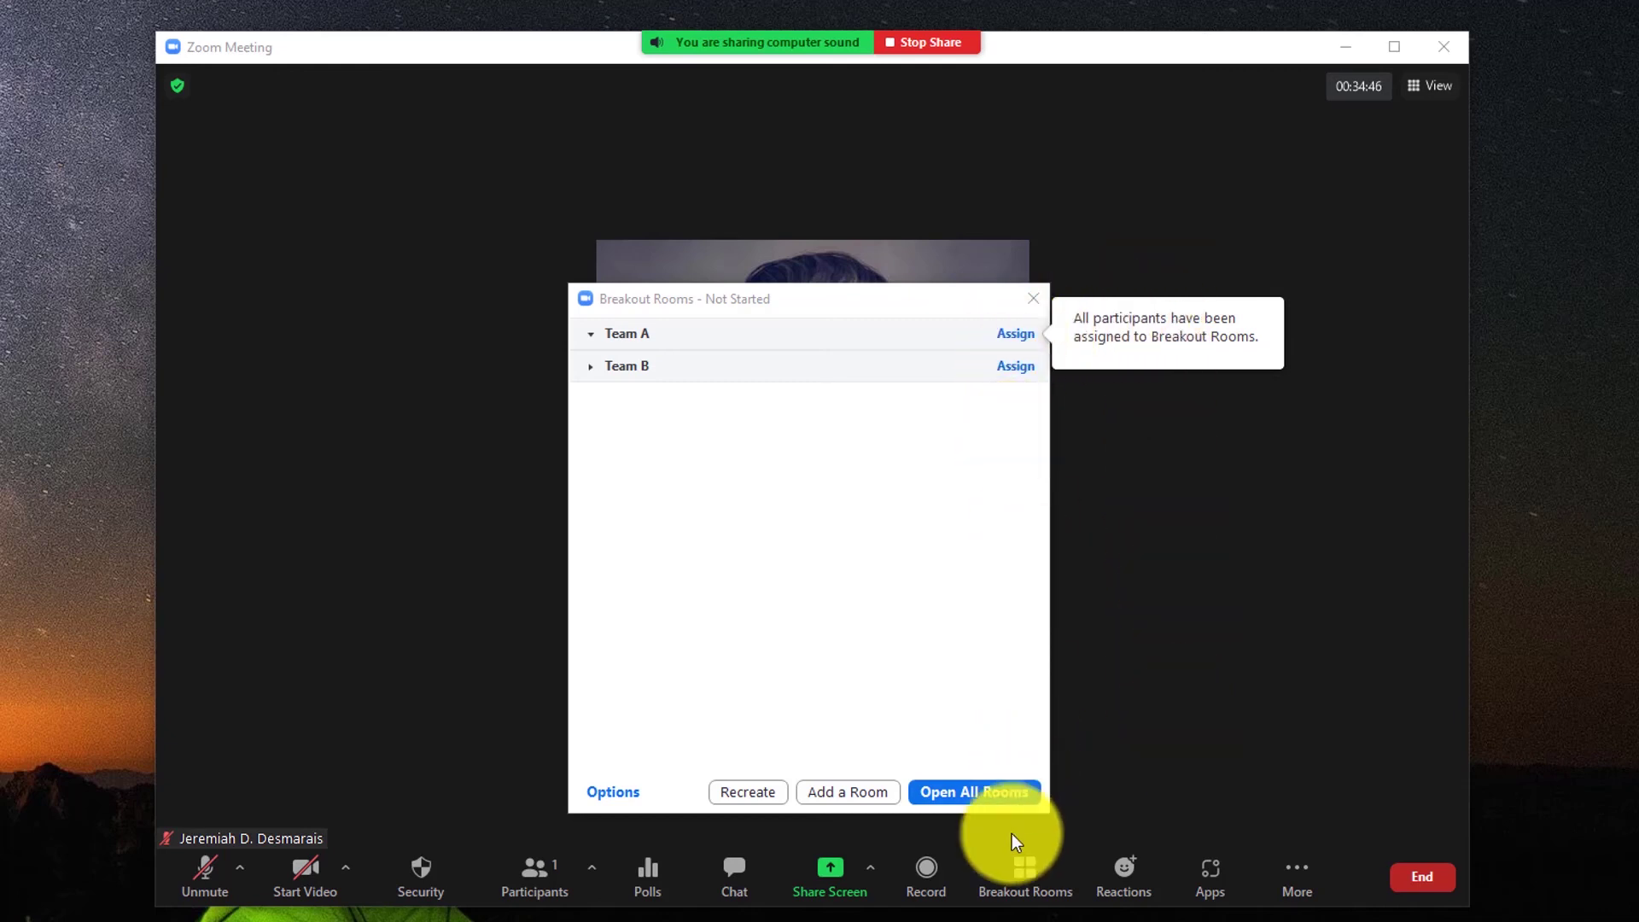
pyautogui.click(955, 790)
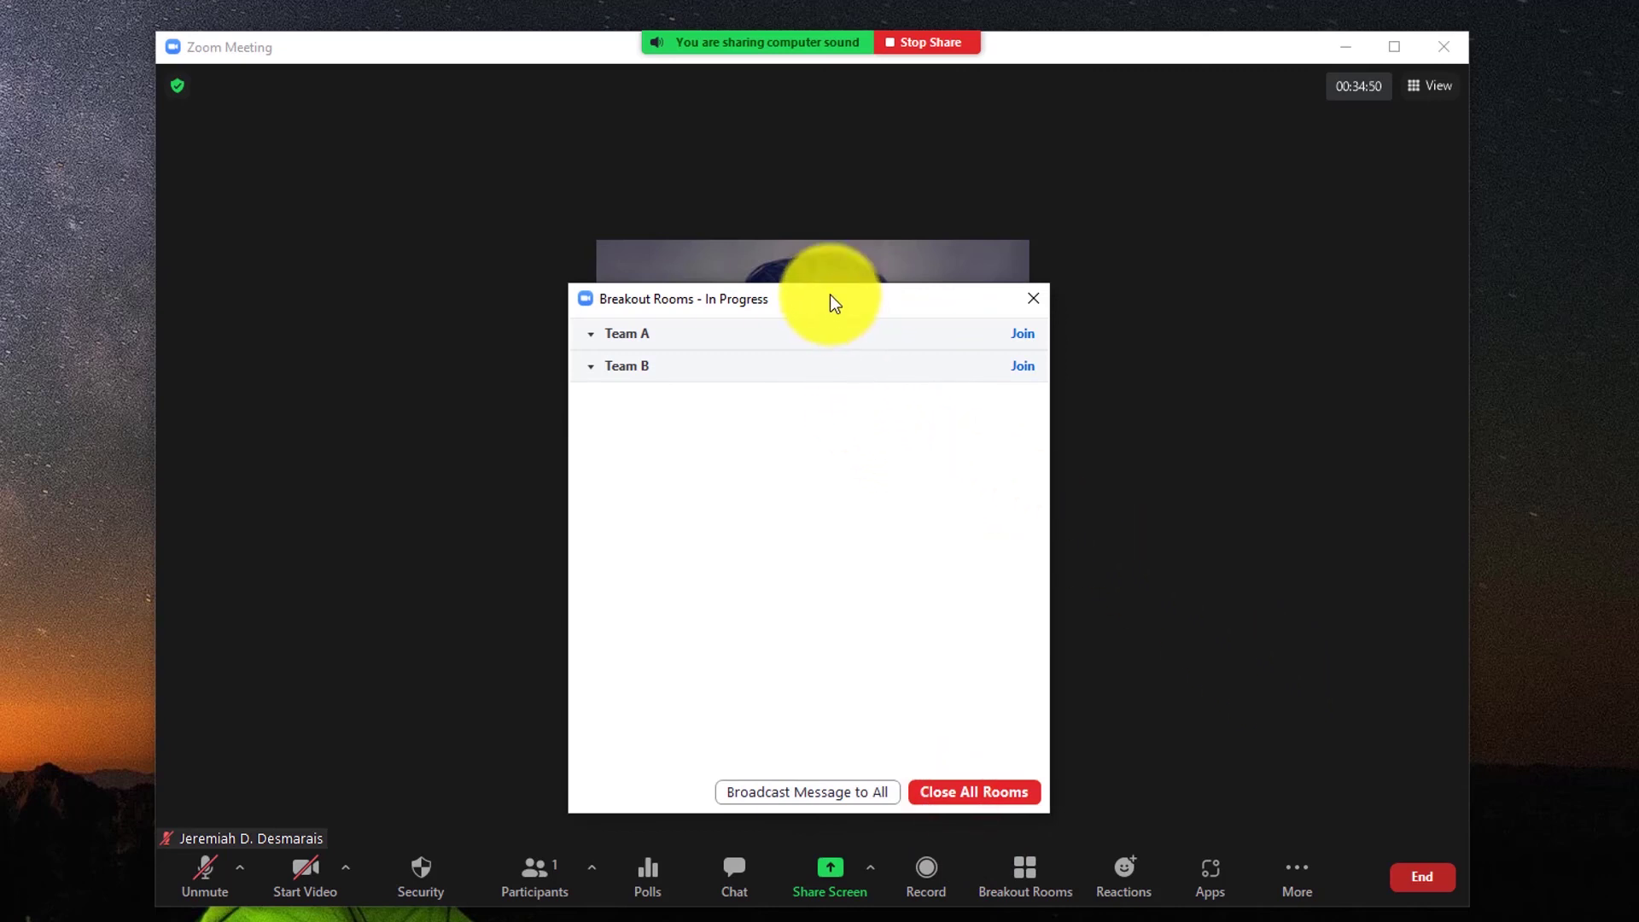
pyautogui.moveTo(834, 303); pyautogui.dragTo(200, 218)
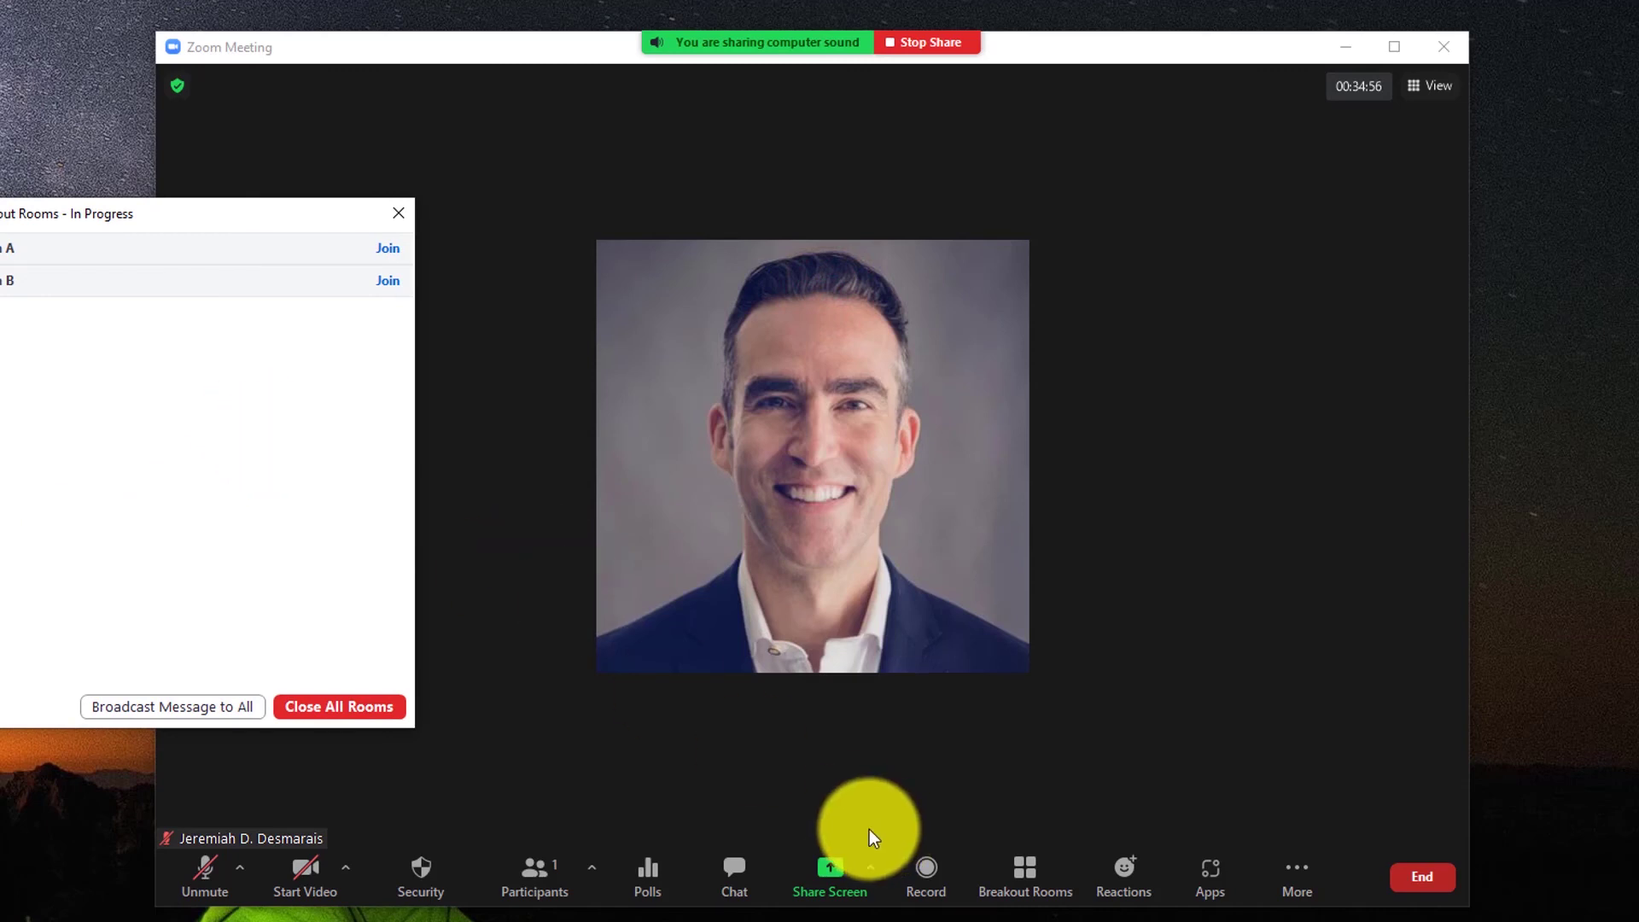
# Select Screen 1 in the basic sharing choices, enable Share to breakout rooms, and close the dialog without sharing
pyautogui.click(842, 877)
pyautogui.click(667, 269)
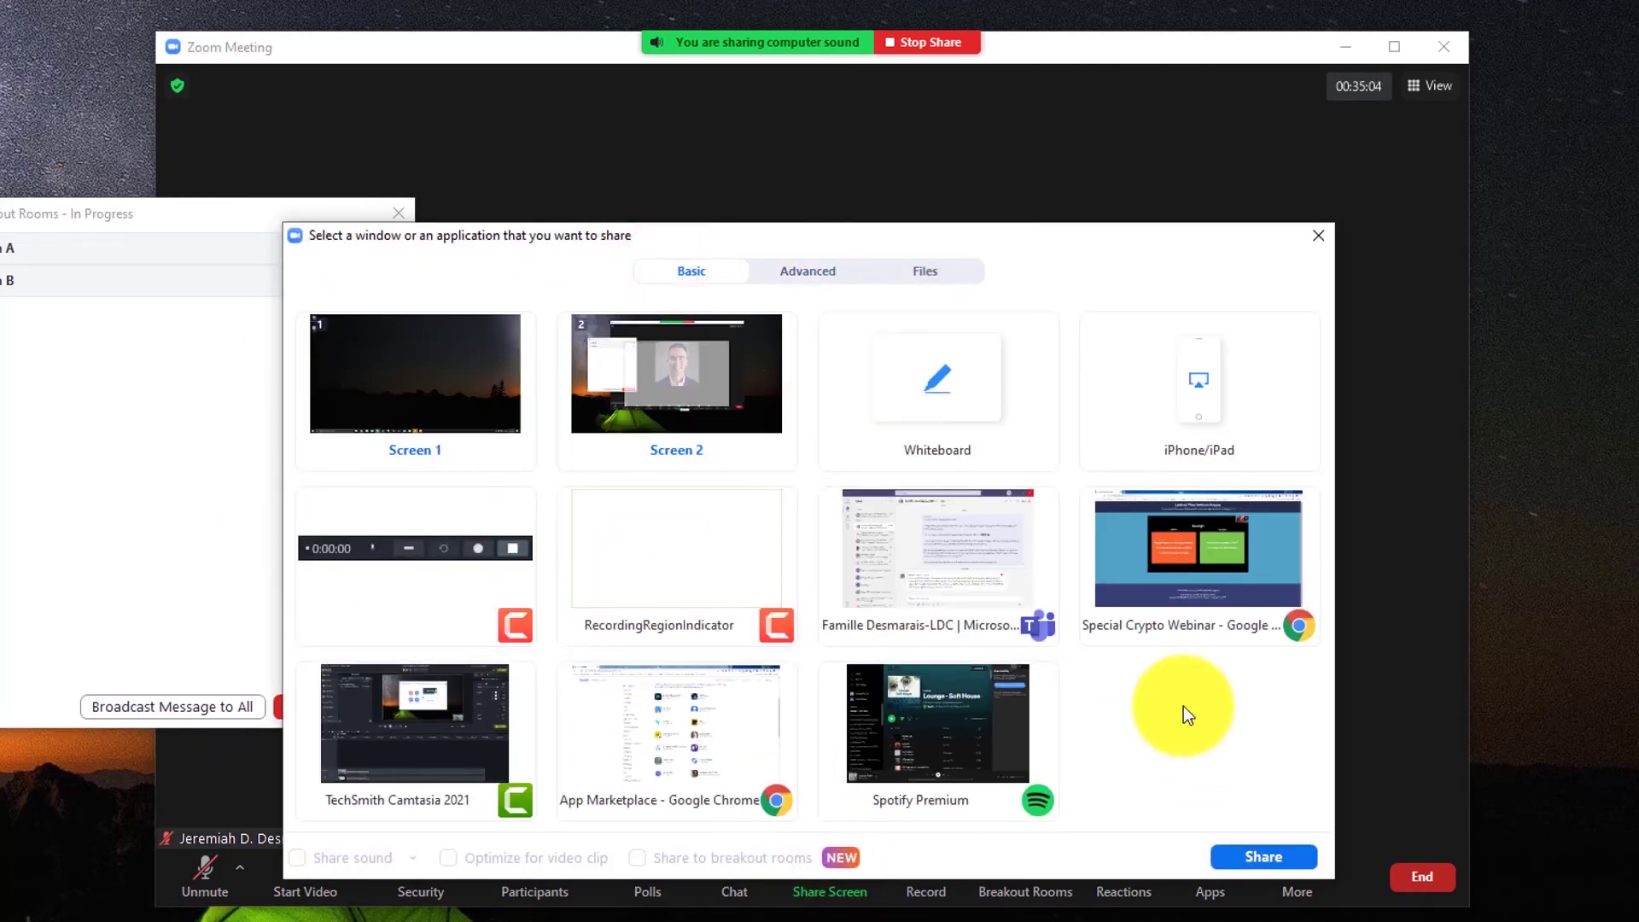
pyautogui.click(415, 375)
pyautogui.click(639, 858)
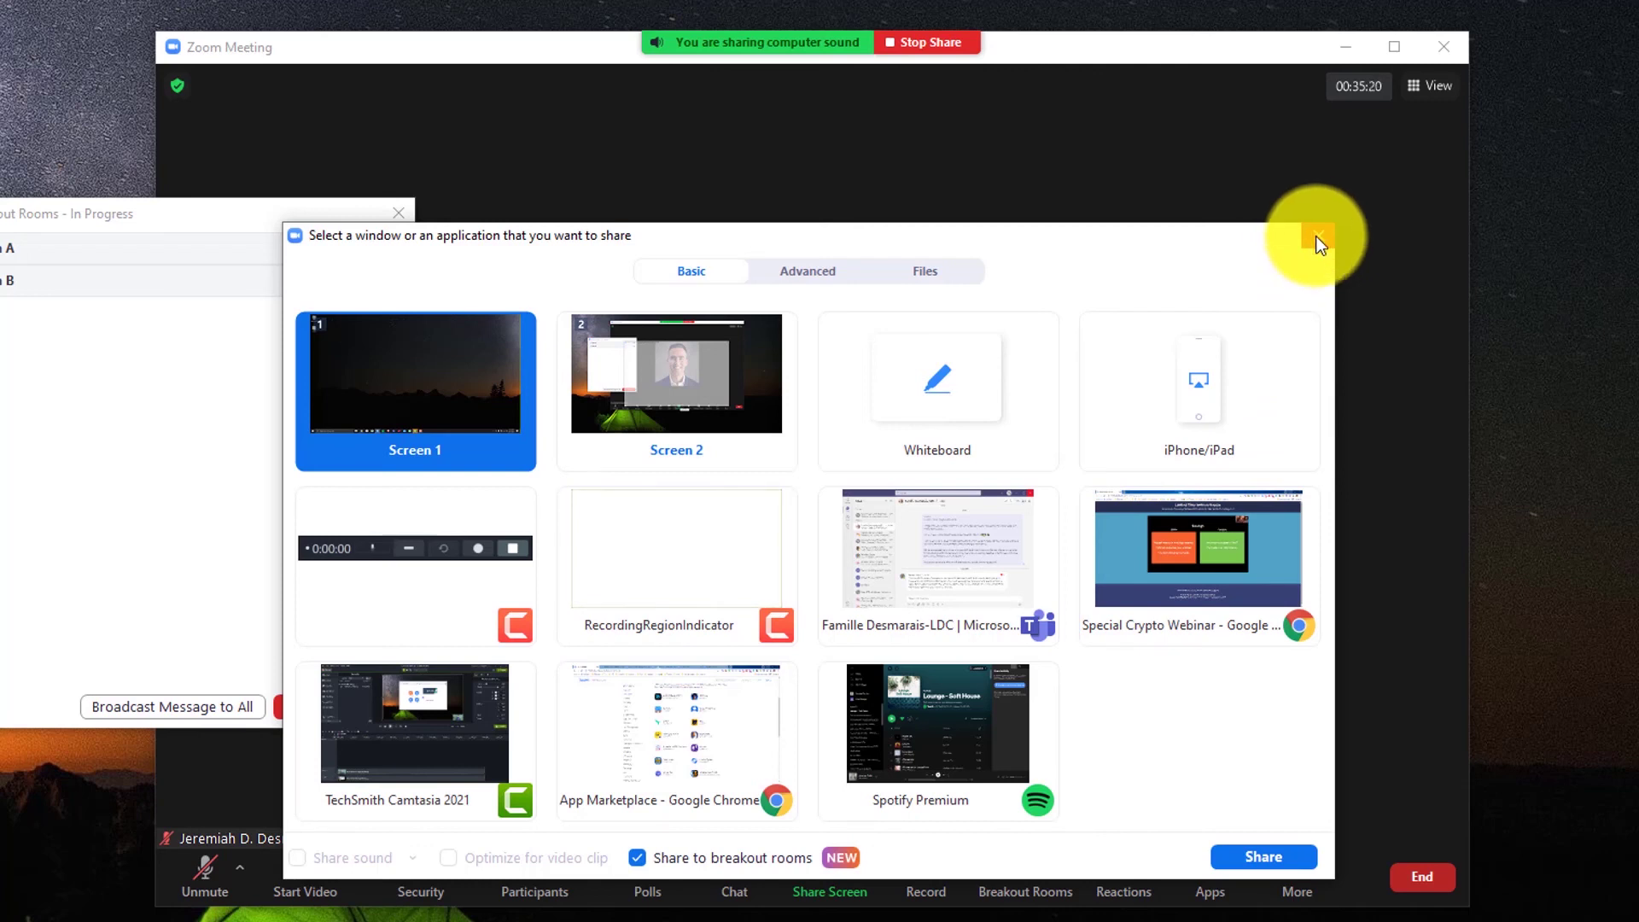
pyautogui.click(1314, 241)
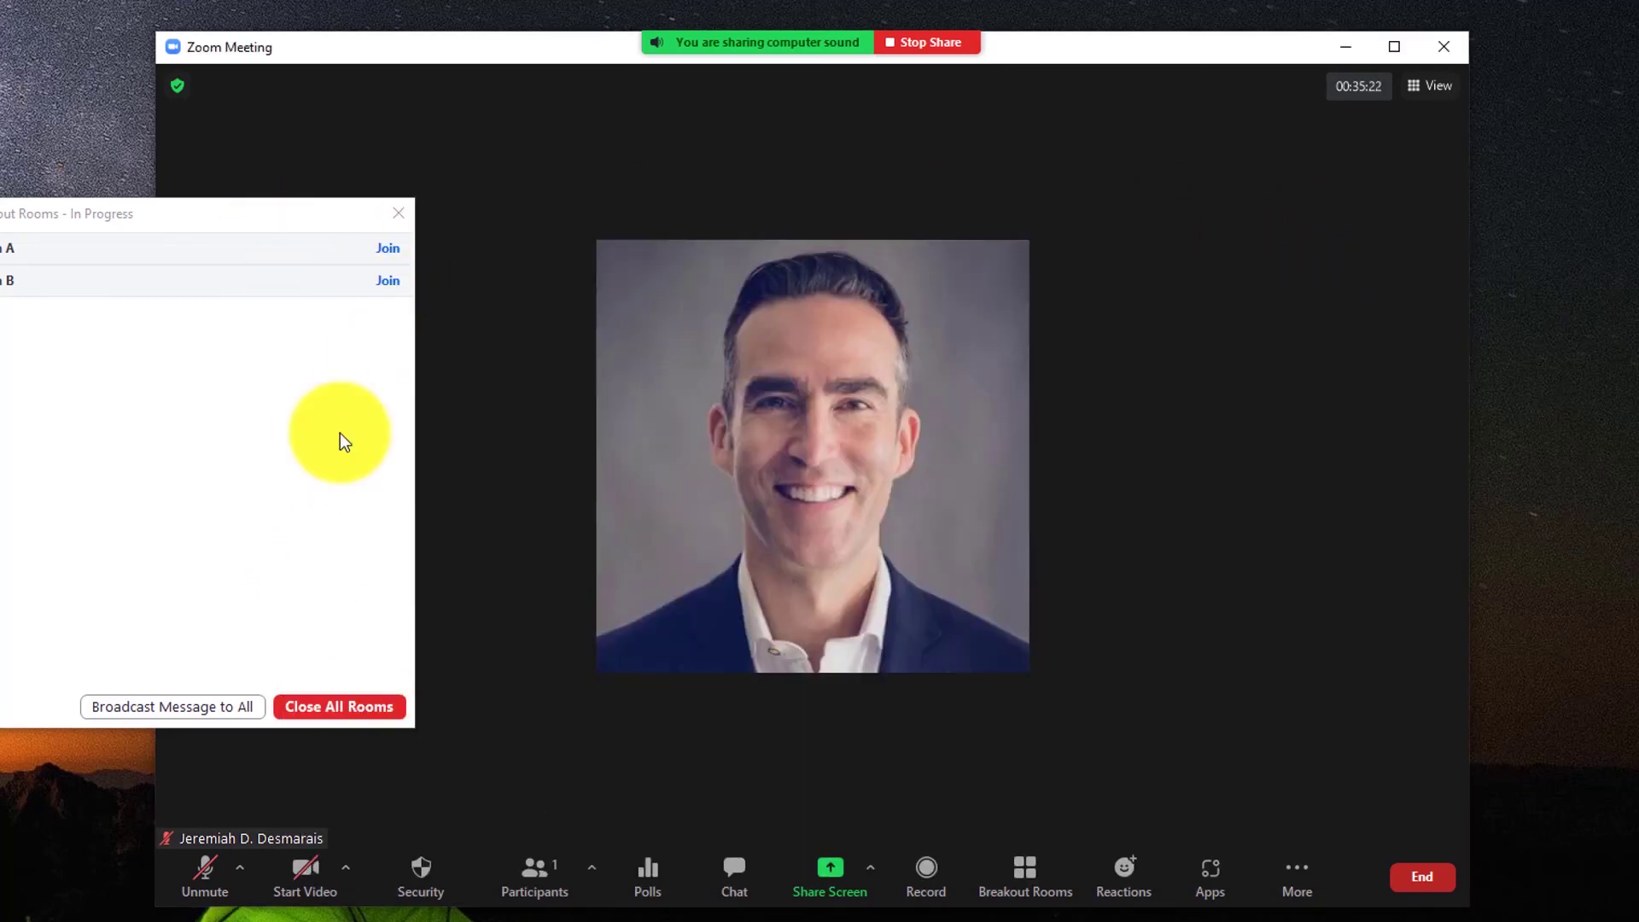